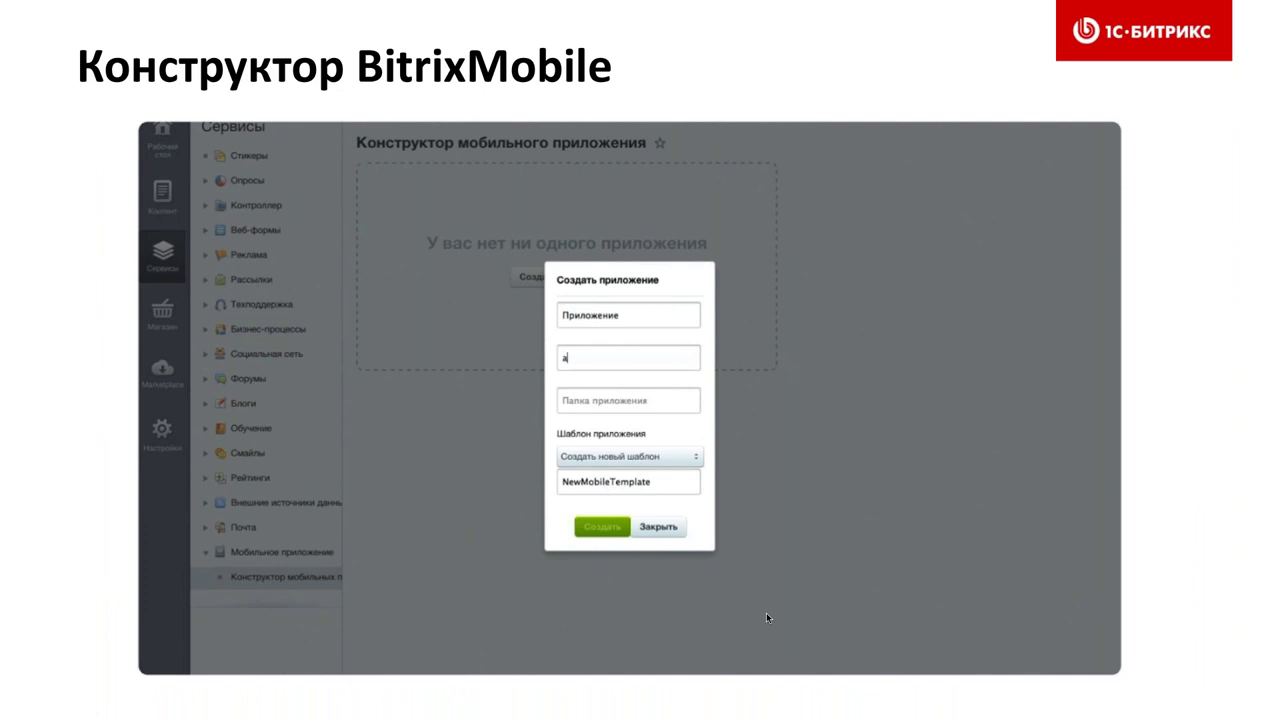
# Step: Leave the slideshow, switch to the mobile app constructor page in Chrome and widen its window to the full screen width
pyautogui.click(672, 498)
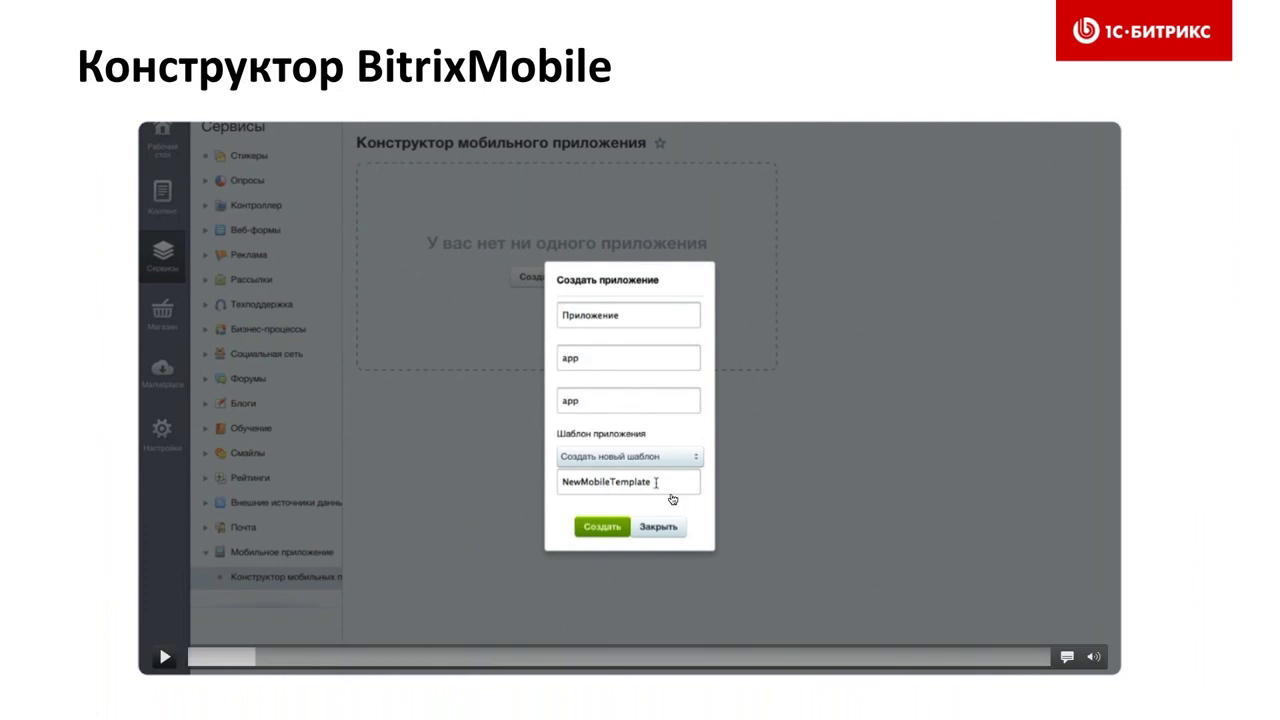
pyautogui.press('Escape')
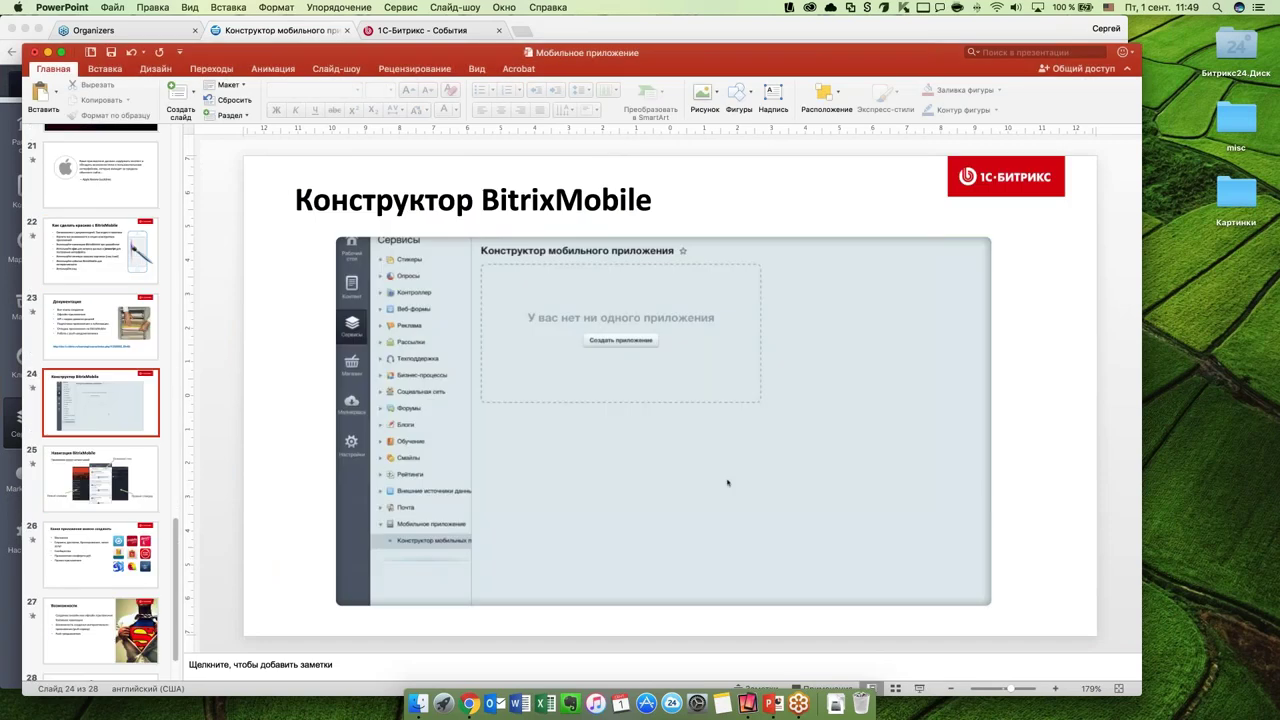
pyautogui.click(581, 37)
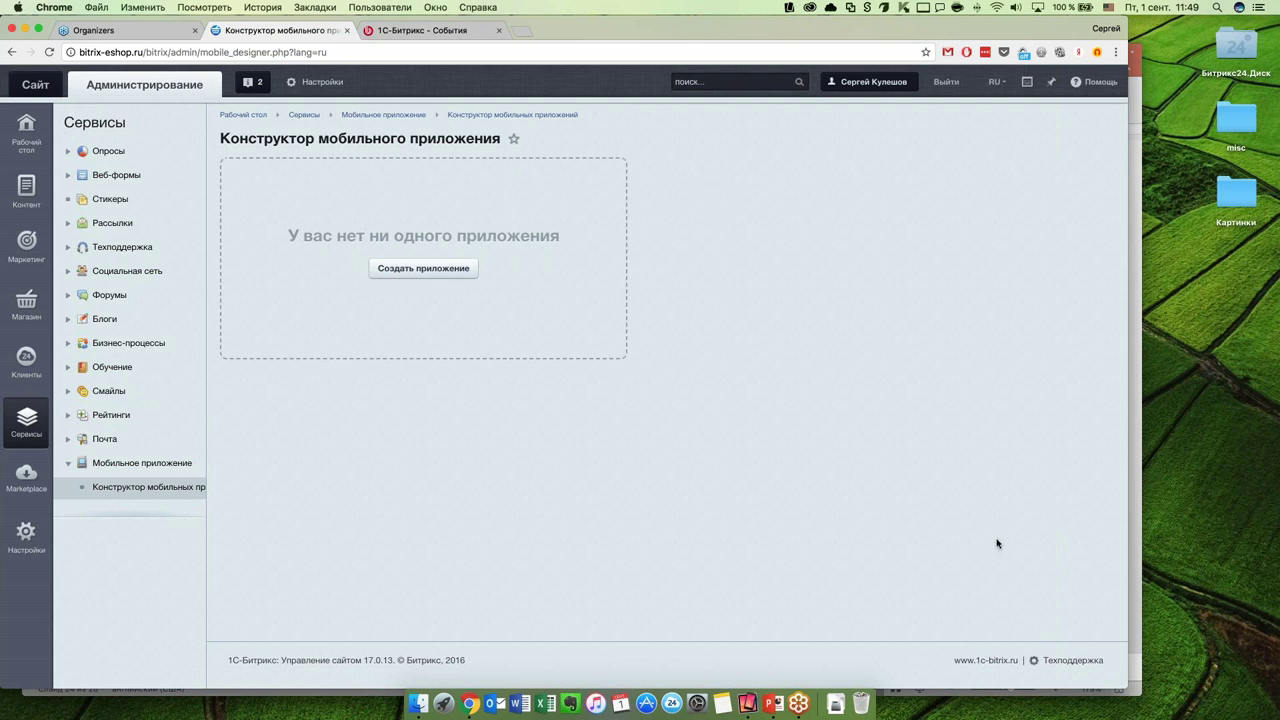
pyautogui.moveTo(1123, 689); pyautogui.dragTo(1279, 689)
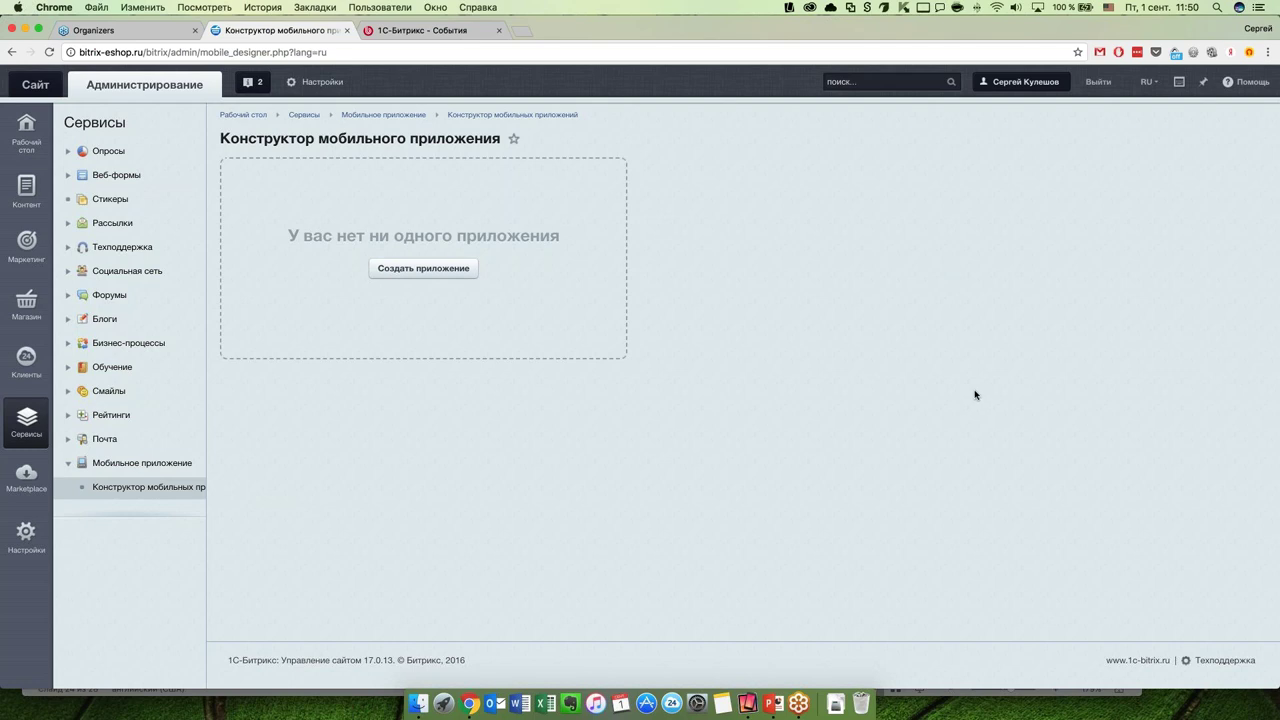
# Step: Start creating a new mobile application and name it "Новое приложение"
pyautogui.click(444, 265)
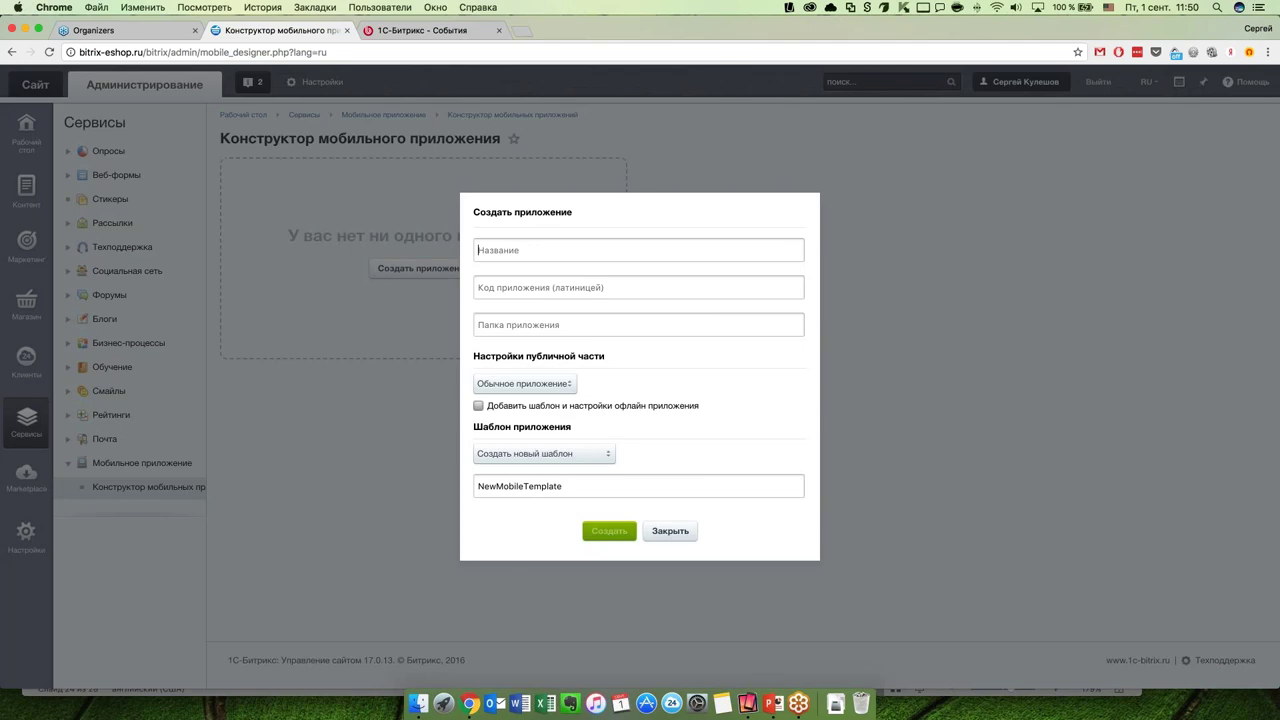
pyautogui.write('новое приложени')
pyautogui.click(484, 250)
pyautogui.press('BackSpace')
pyautogui.write('Н')
pyautogui.write('е')
# Step: Set both the application code and the application folder to newapp
pyautogui.write('newa')
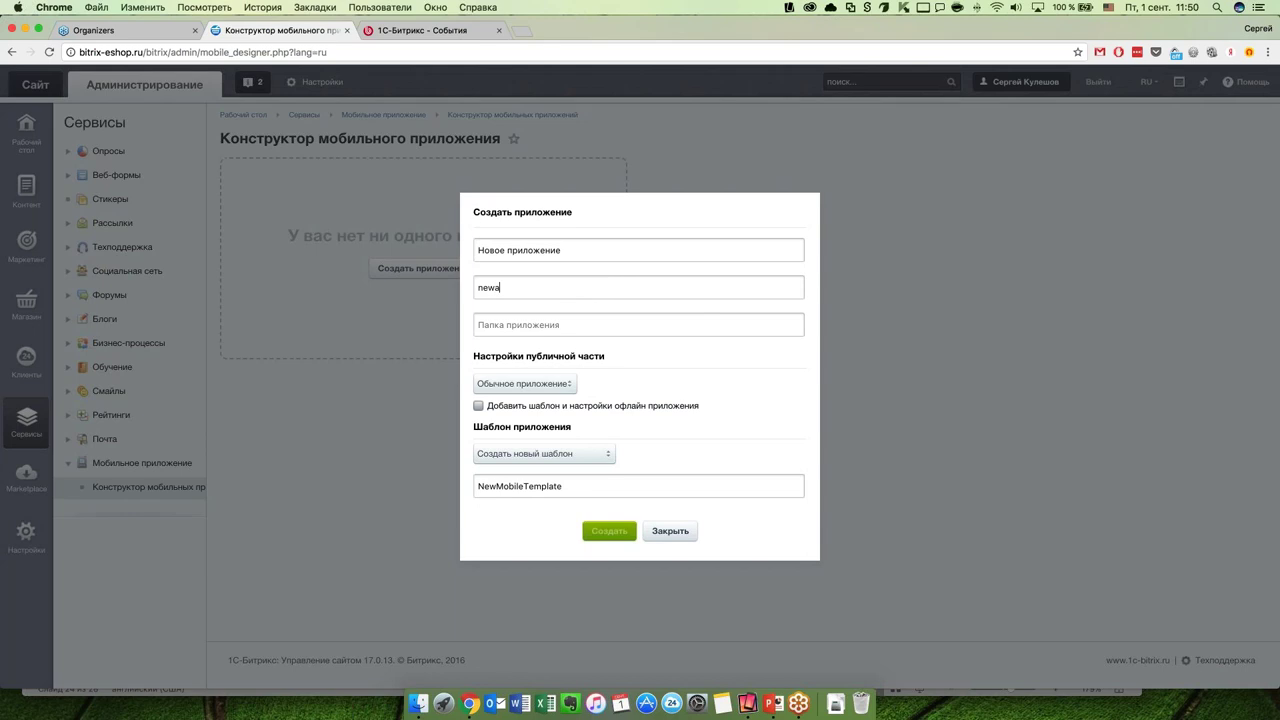
pyautogui.write('pp')
pyautogui.press('super+a')
pyautogui.press('super+c')
pyautogui.press('Tab')
pyautogui.press('super+v')
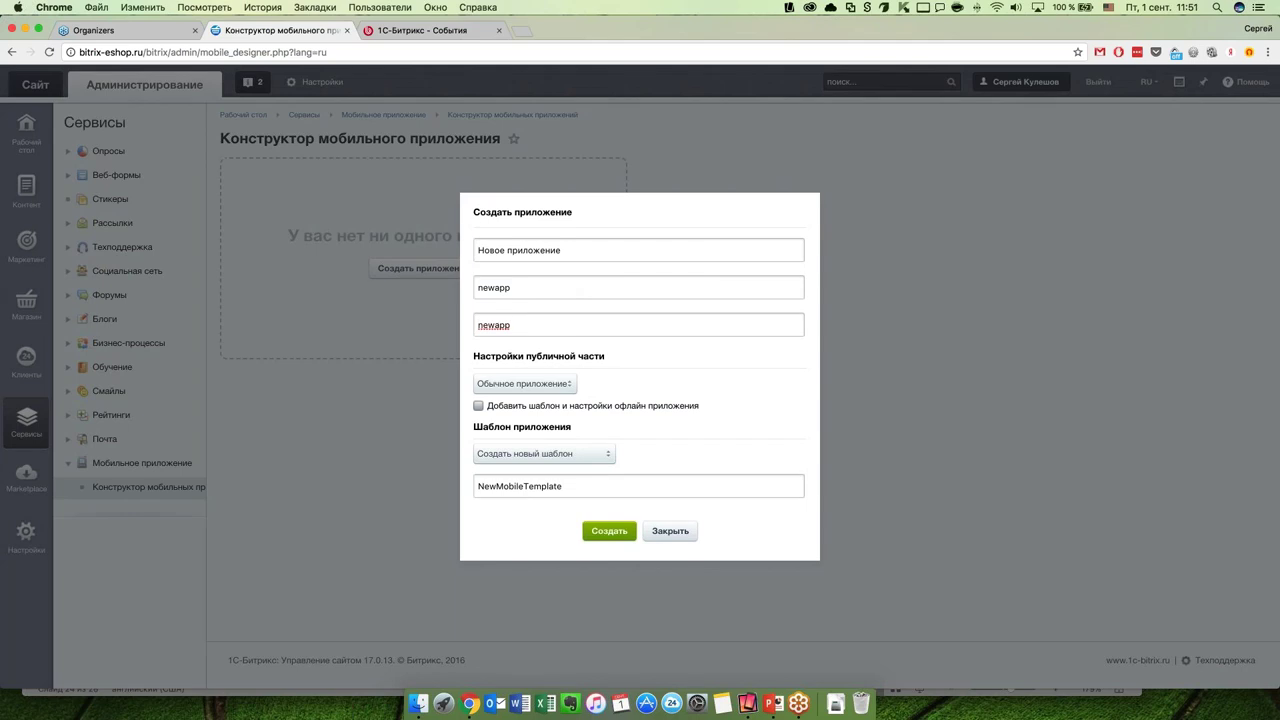
# Step: Set the public part to "Демо-приложение" and enable adding the offline application template and settings
pyautogui.click(578, 386)
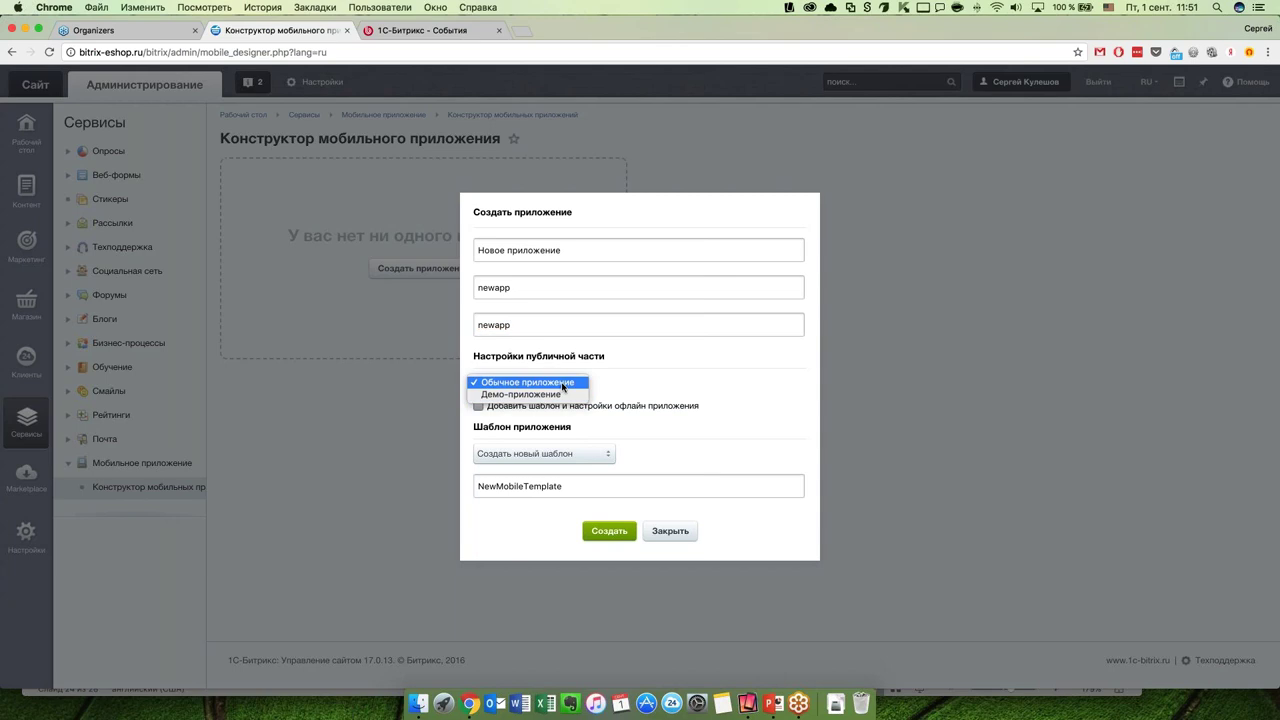
pyautogui.click(566, 388)
pyautogui.click(566, 388)
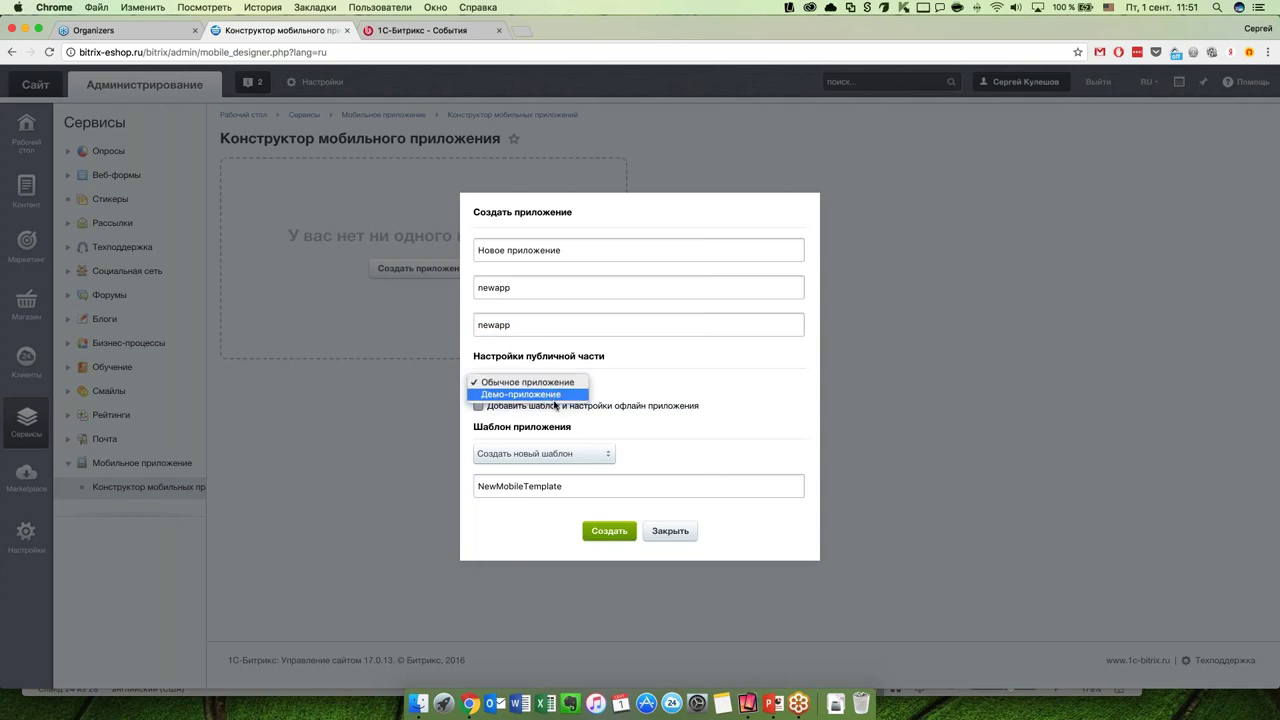
pyautogui.click(556, 397)
pyautogui.click(514, 407)
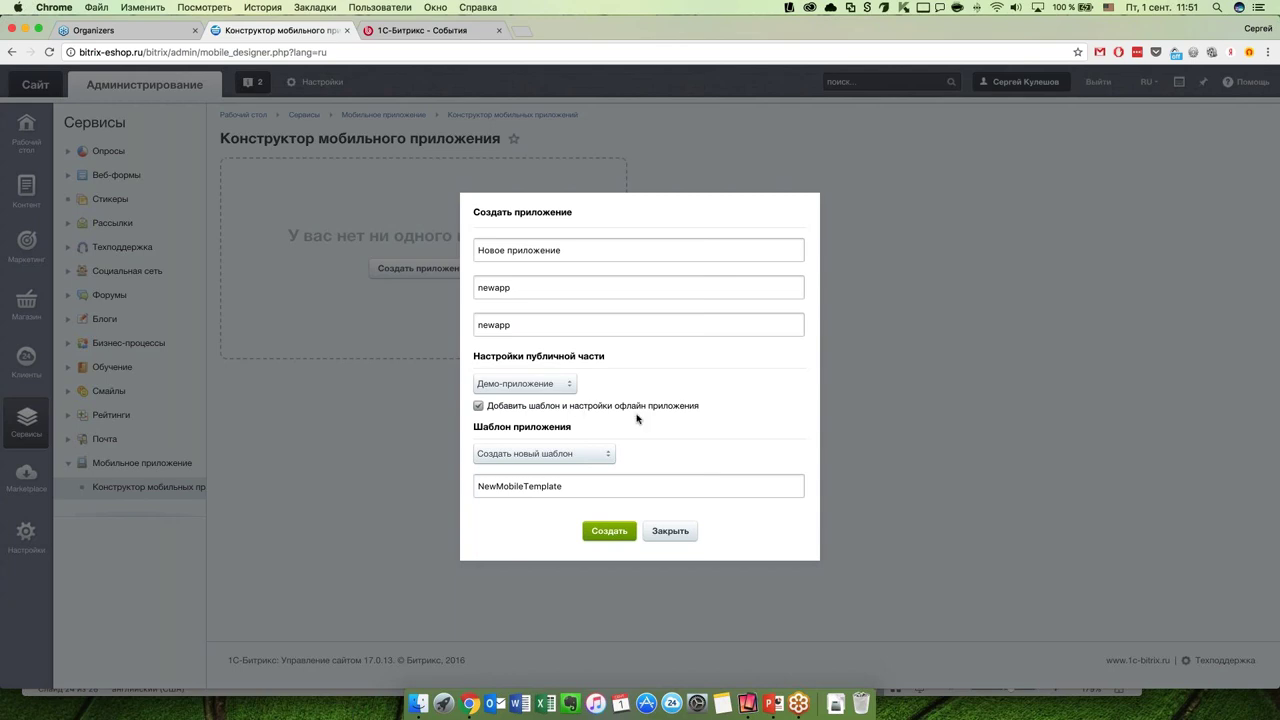
# Step: Keep the option to create a new template, name it NewAppMobileTemplate and create the application
pyautogui.click(576, 453)
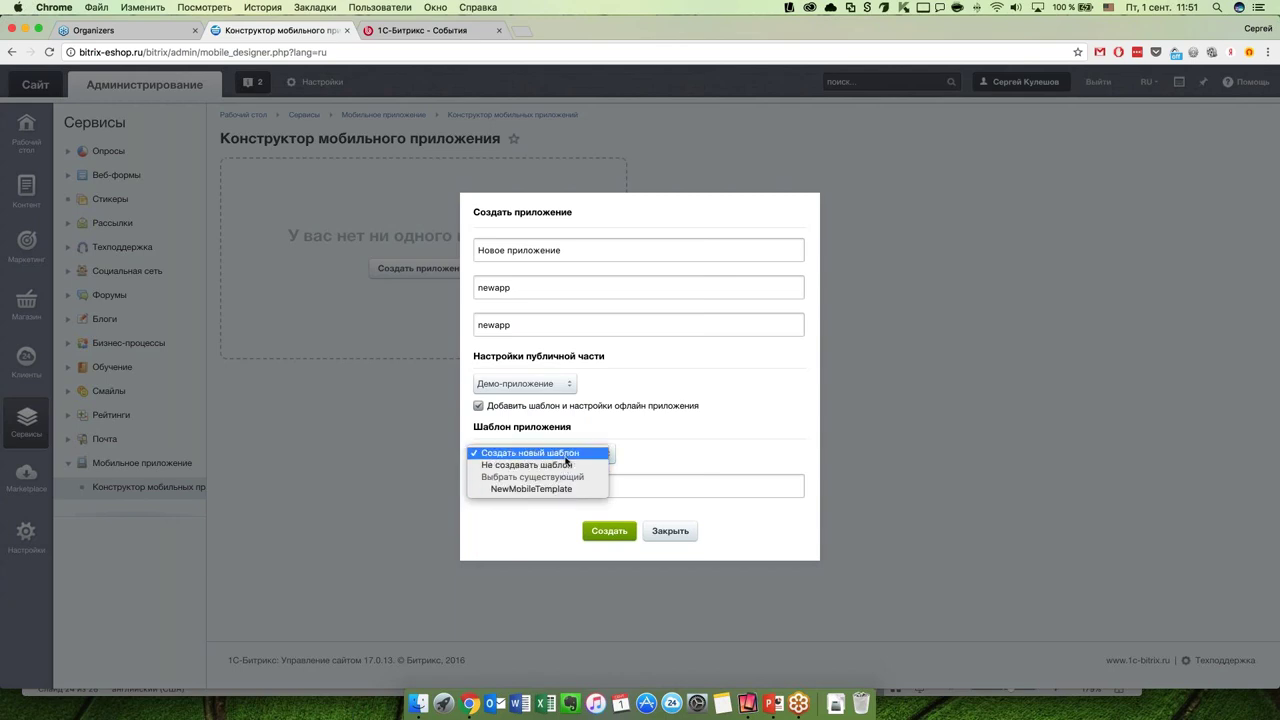
pyautogui.press('Return')
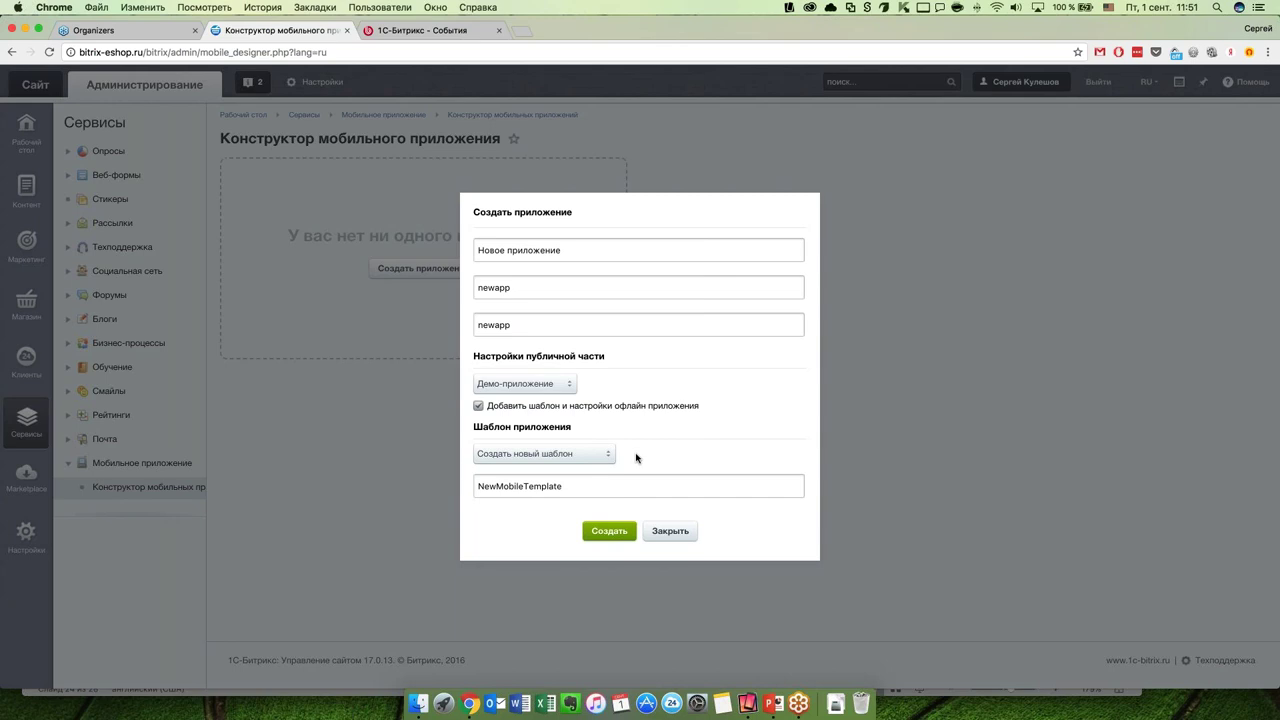
pyautogui.click(595, 455)
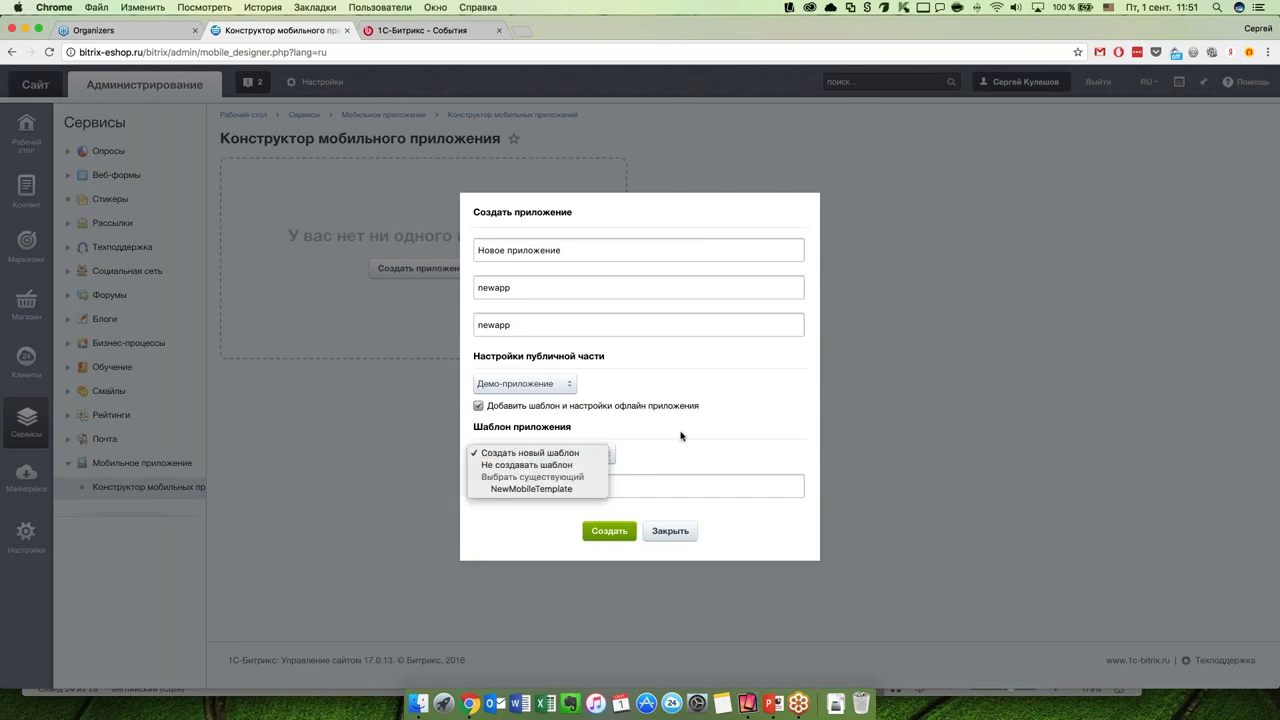
pyautogui.click(500, 487)
pyautogui.write('App')
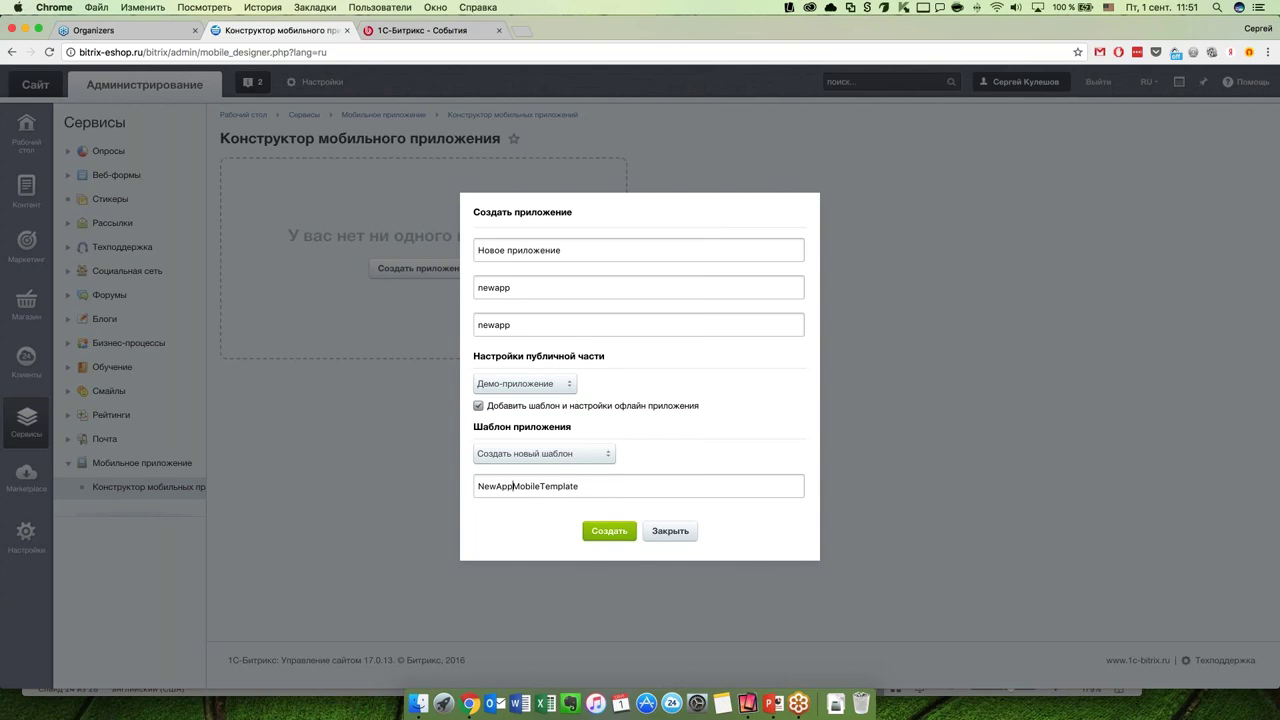
pyautogui.click(608, 535)
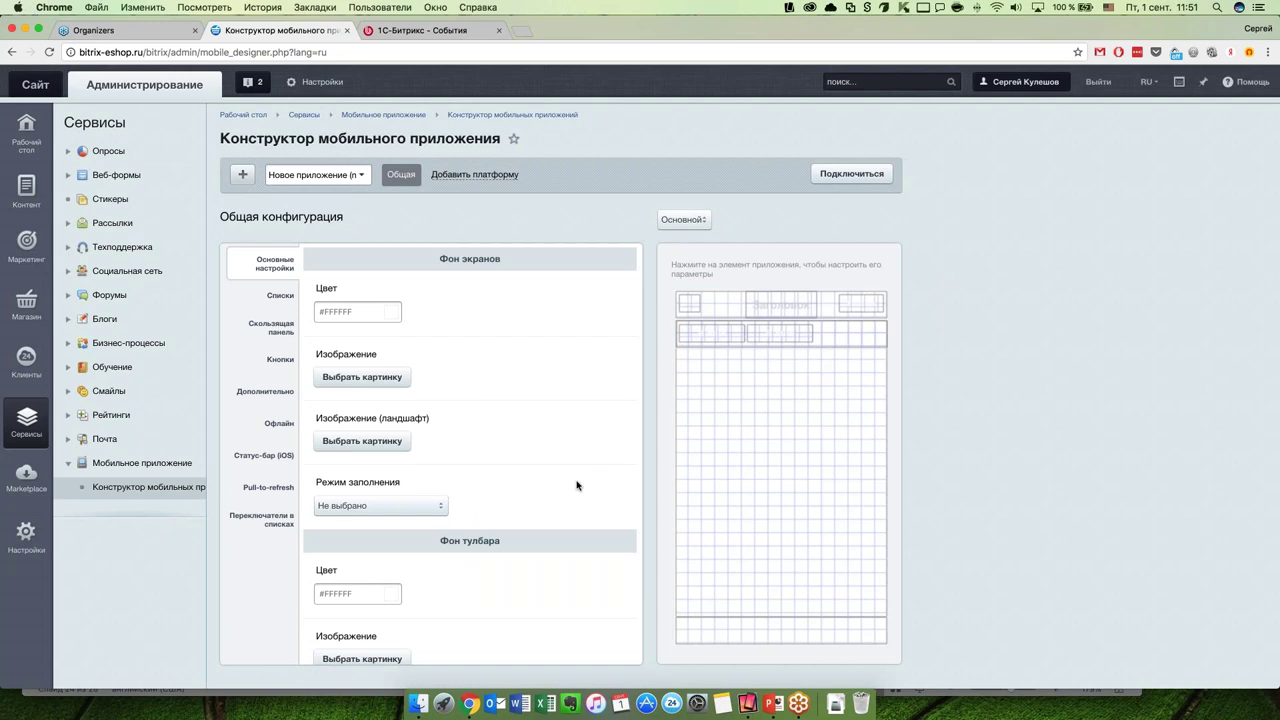
# Step: Try the colour #FF00FF as the screens' background and clear it again
pyautogui.scroll(-3, 578, 486)
pyautogui.scroll(3, 577, 488)
pyautogui.click(392, 313)
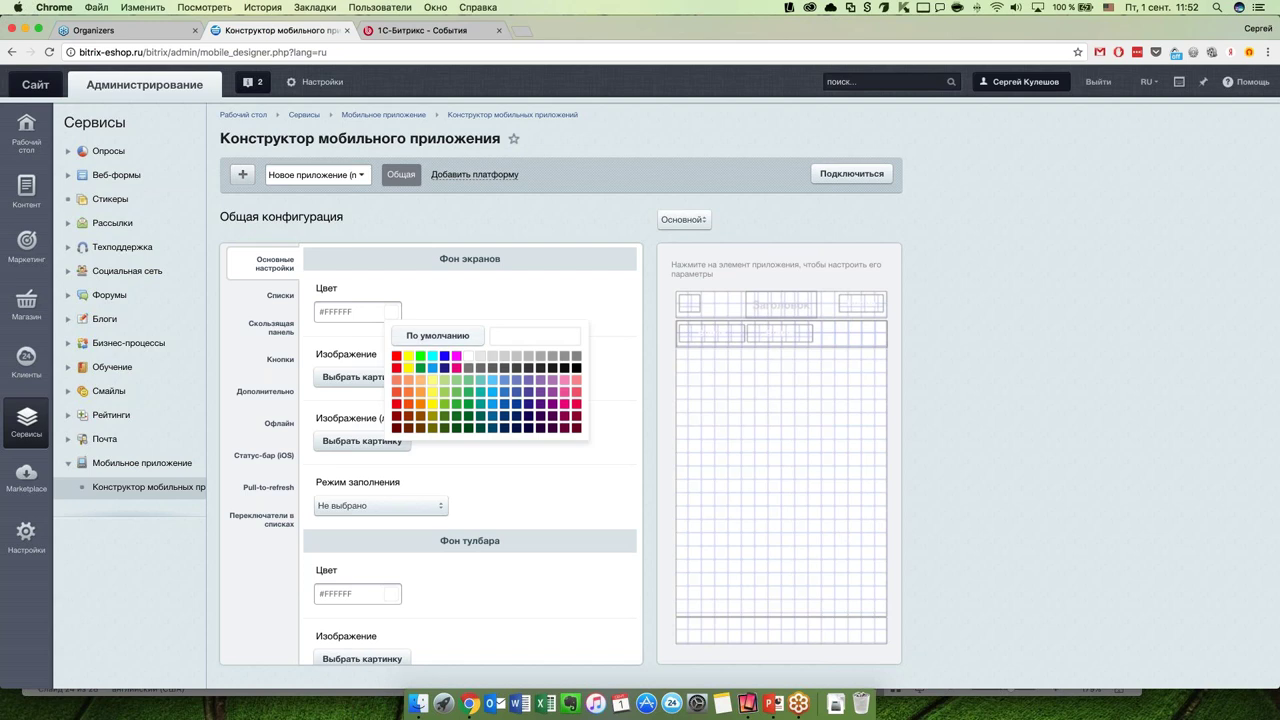
pyautogui.click(457, 357)
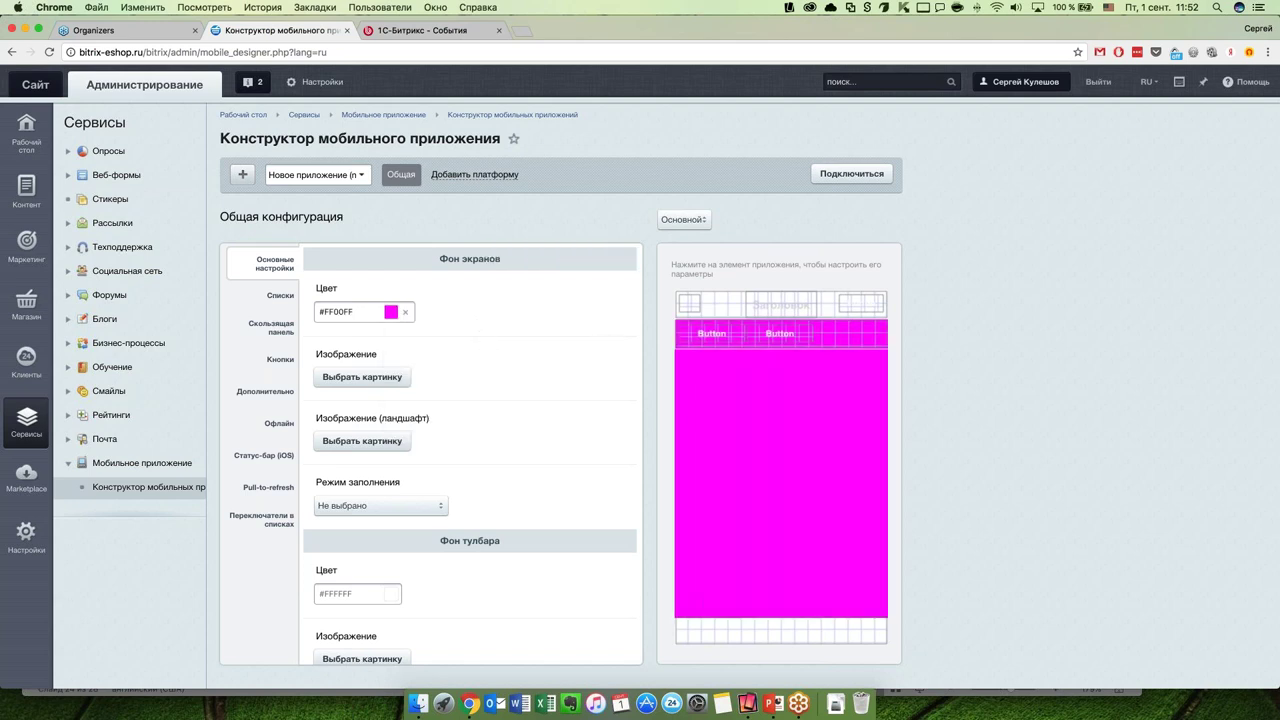
pyautogui.click(405, 312)
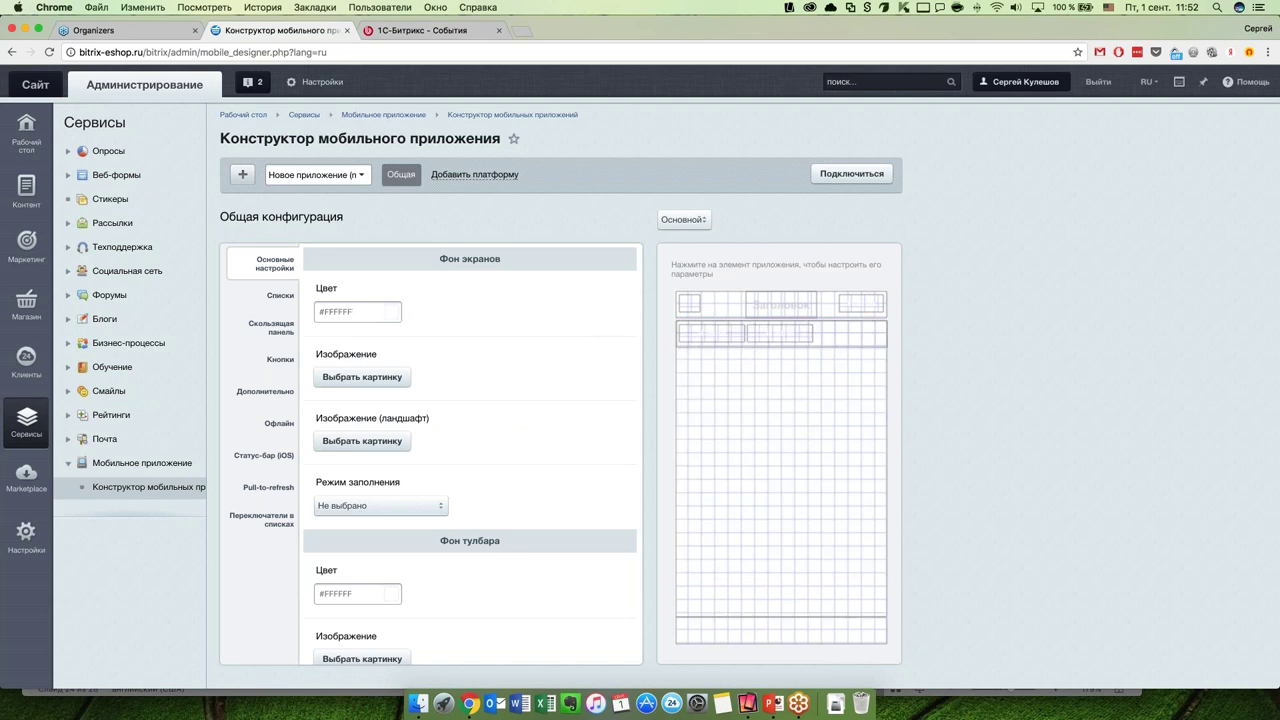
# Step: Upload 10006_abstract_fotooboi.jpg from the Картинки folder as the screens' background image
pyautogui.click(397, 381)
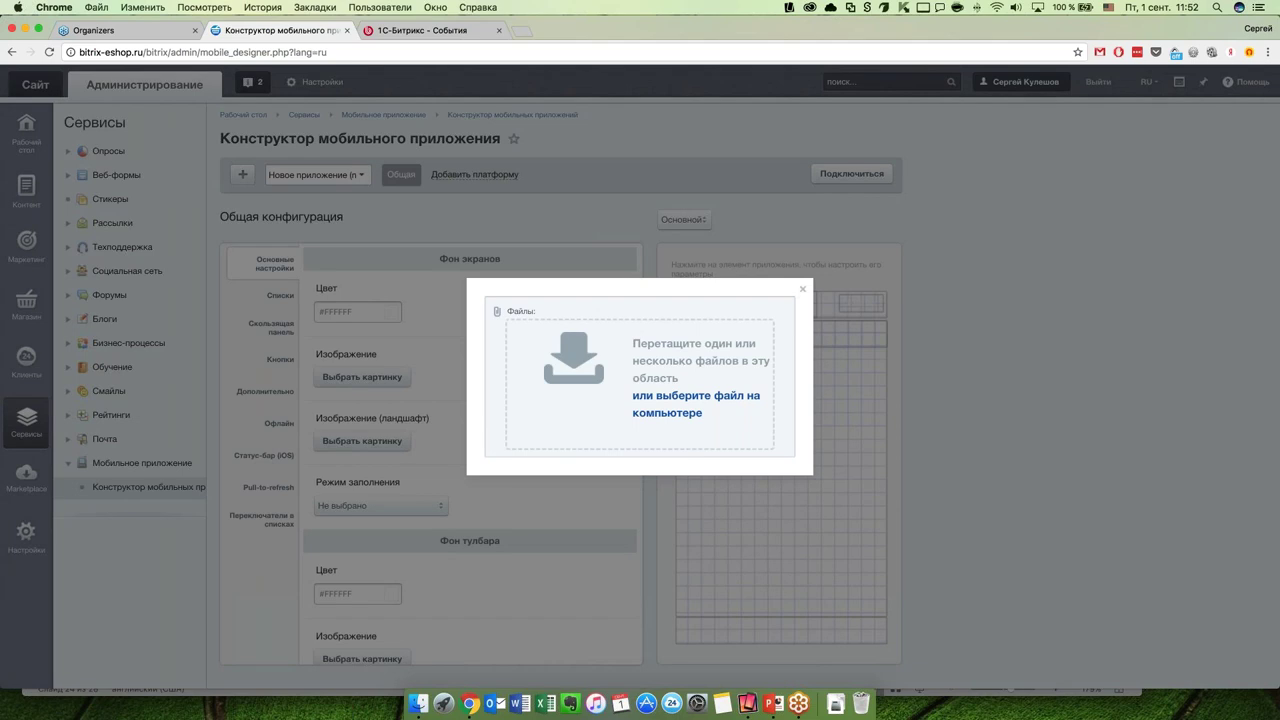
pyautogui.click(681, 408)
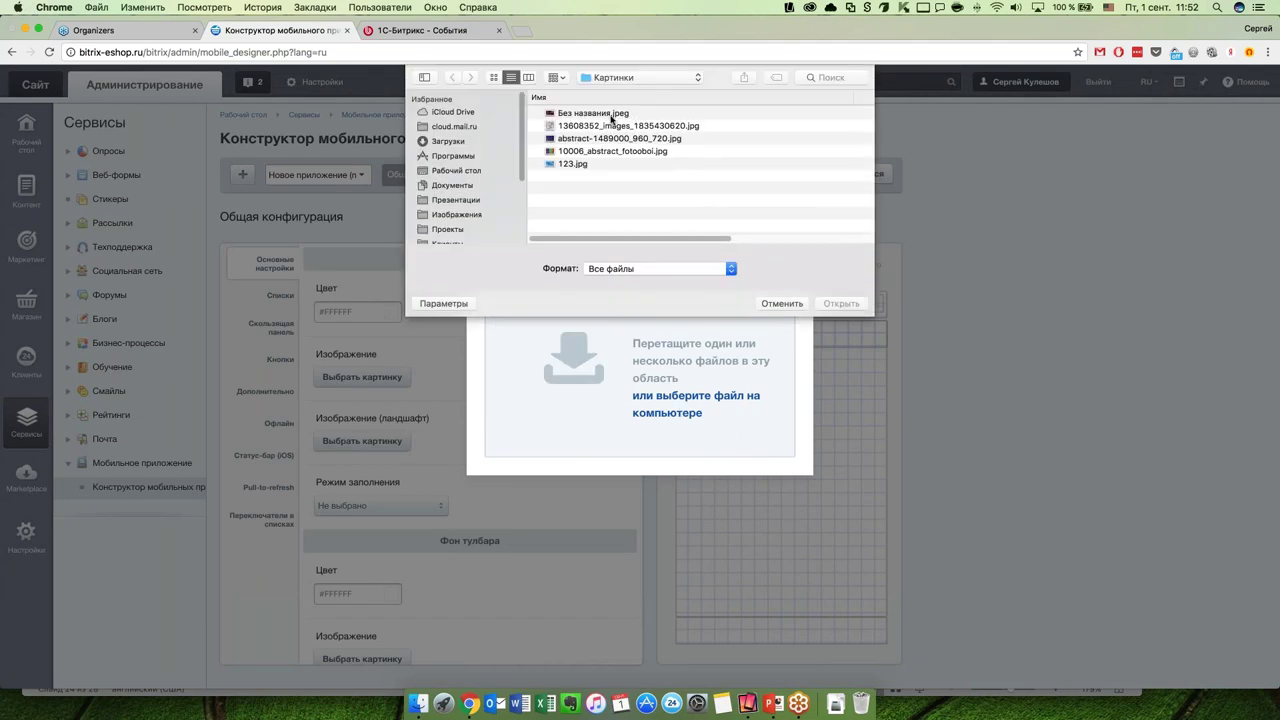
pyautogui.doubleClick(570, 152)
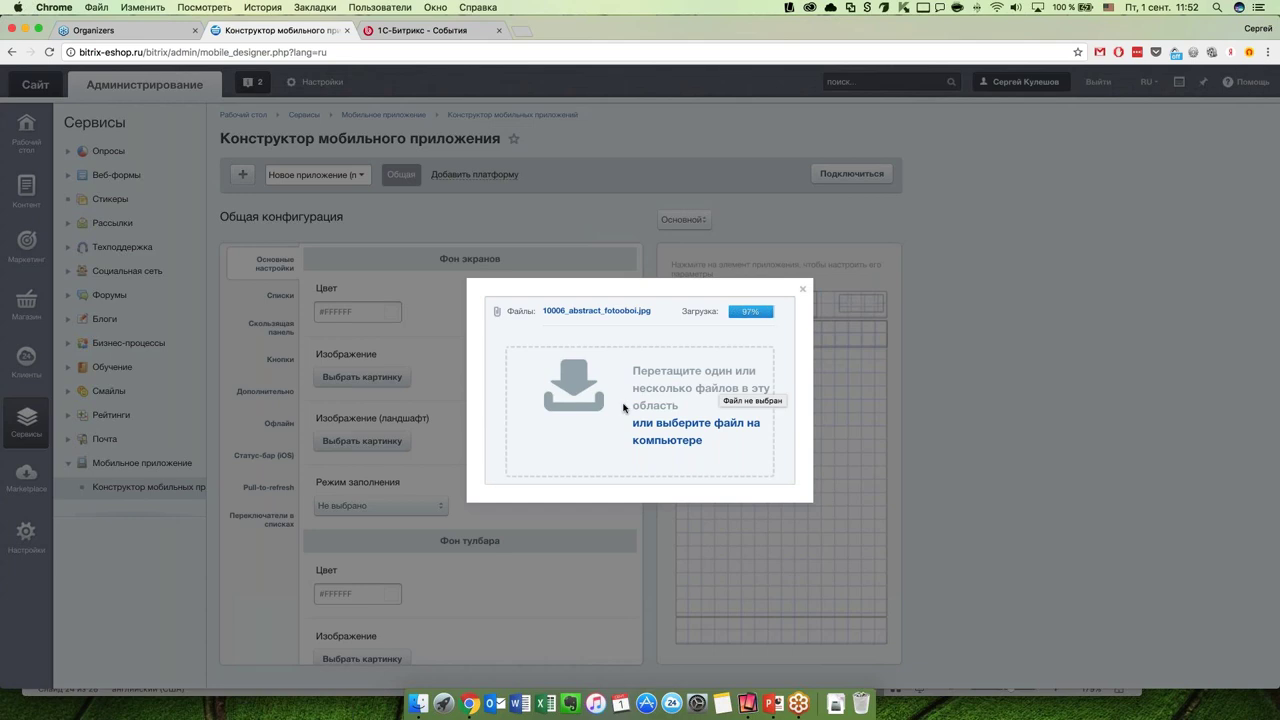
pyautogui.click(523, 333)
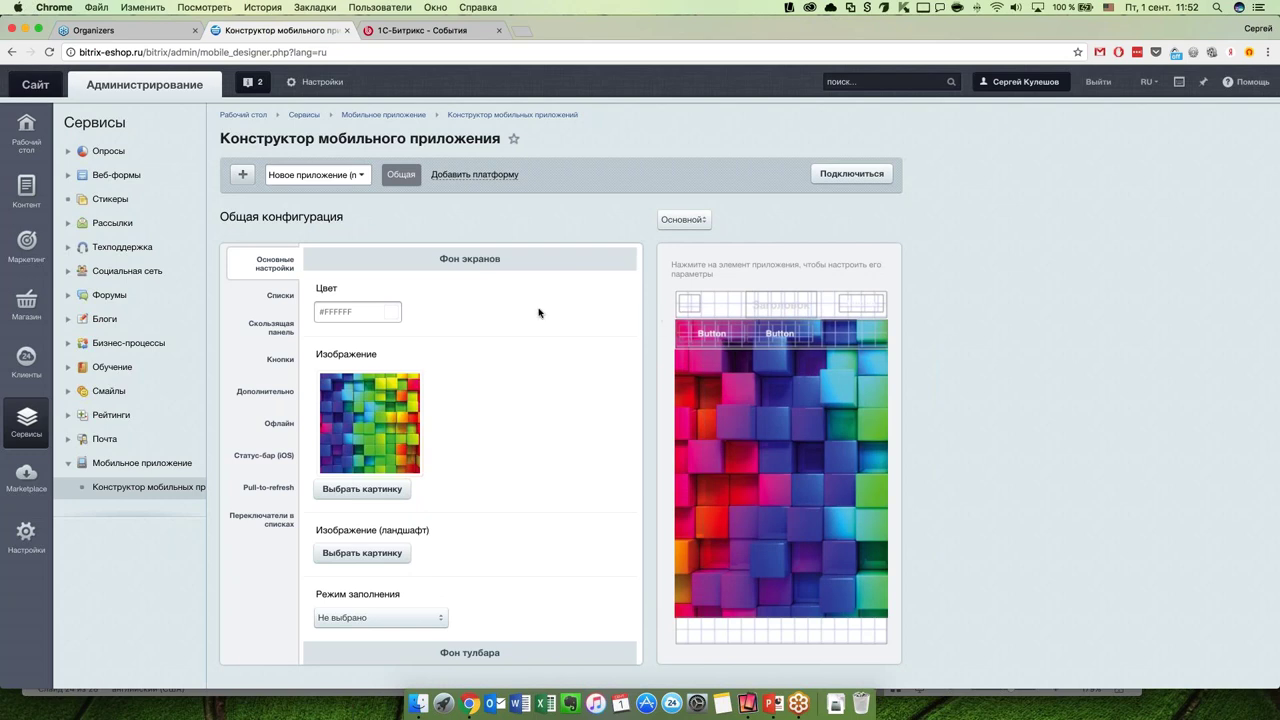
# Step: Try the "Плитка" and "Растянуть" fill modes for the screen background and settle on "Обрезать от центра"
pyautogui.scroll(-2, 518, 443)
pyautogui.scroll(-3, 517, 443)
pyautogui.click(437, 519)
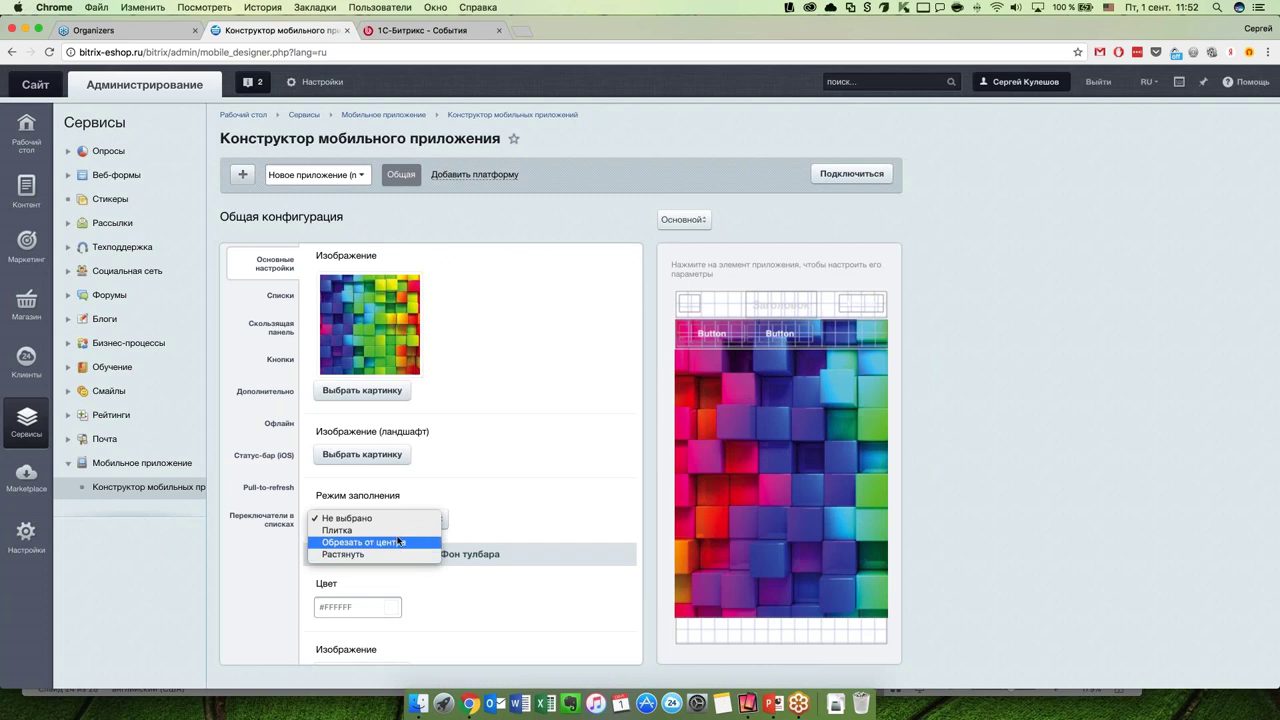
pyautogui.click(396, 531)
pyautogui.click(400, 519)
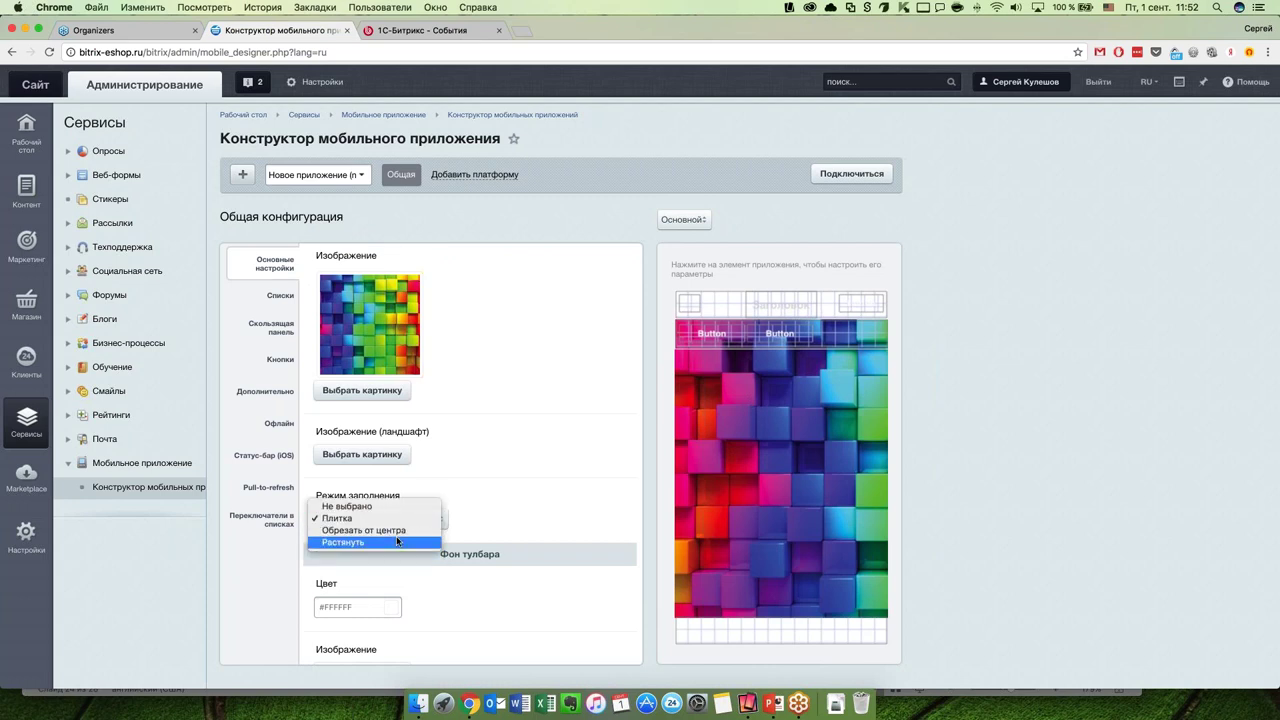
pyautogui.click(400, 548)
pyautogui.click(401, 524)
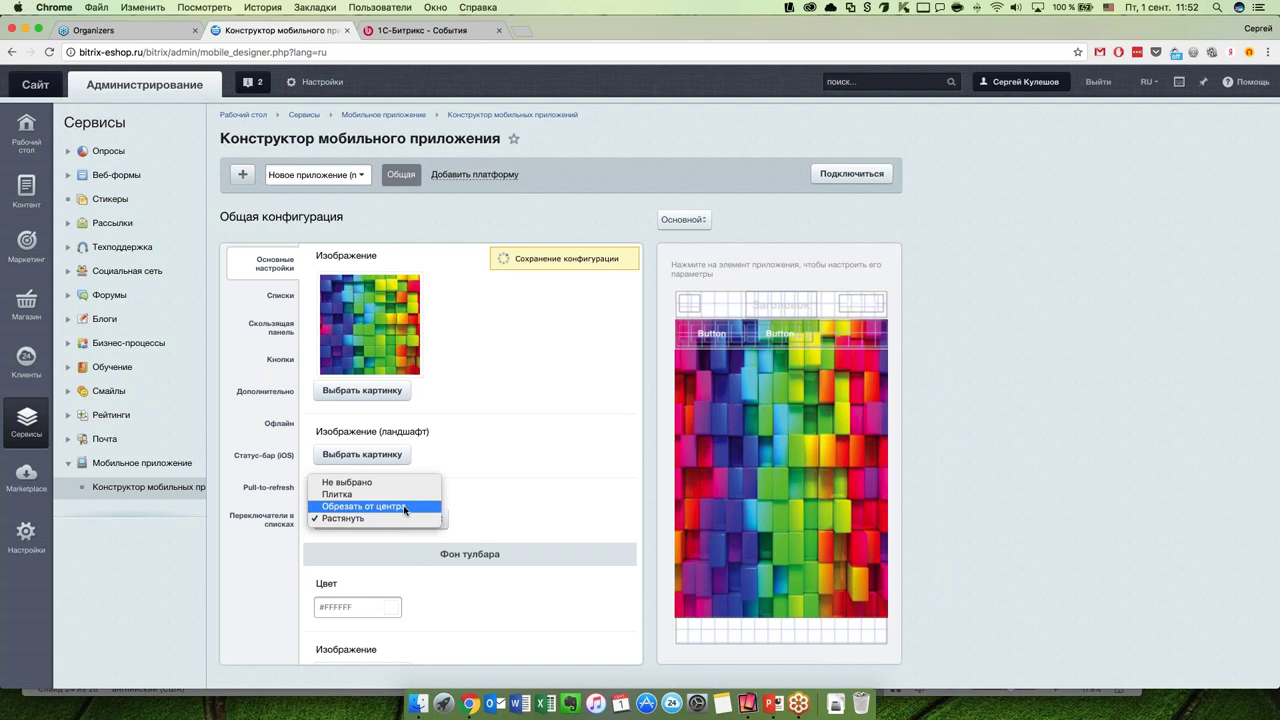
pyautogui.click(407, 508)
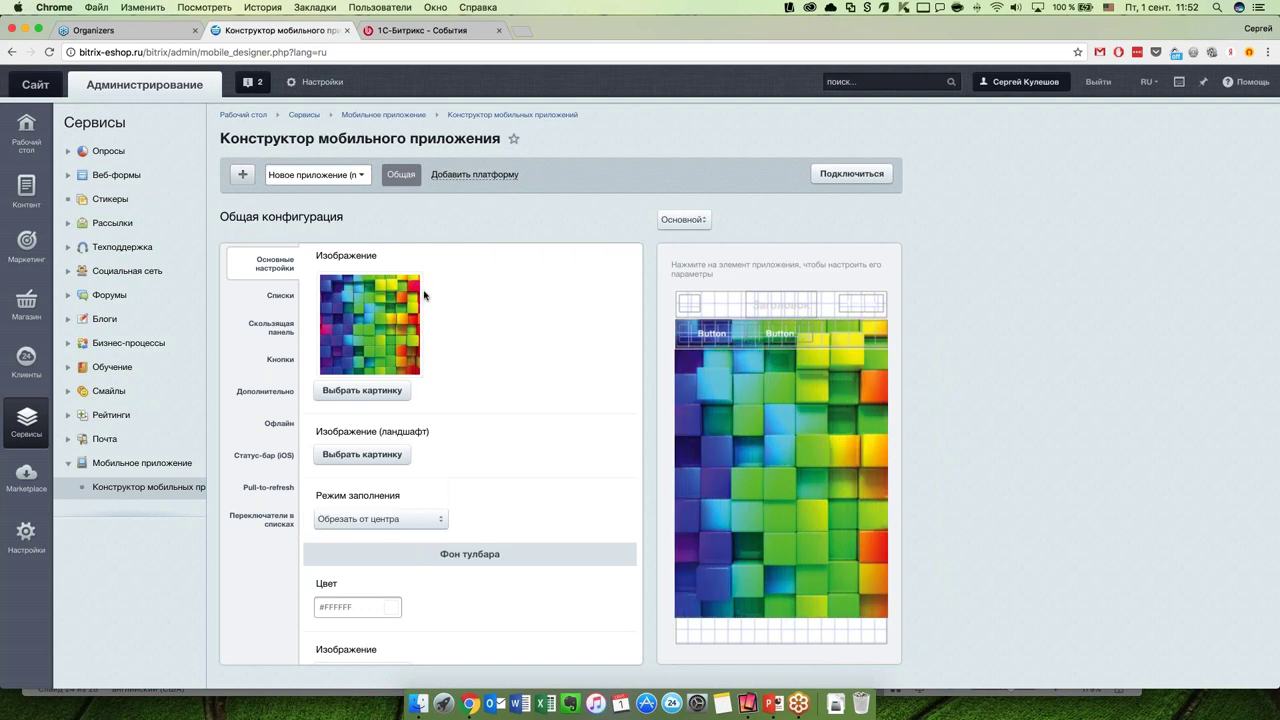
# Step: Look through the landscape image, toolbar and loading screen background settings, and reach the navigation panel's settings from the app preview
pyautogui.scroll(-1, 513, 438)
pyautogui.scroll(-1, 471, 337)
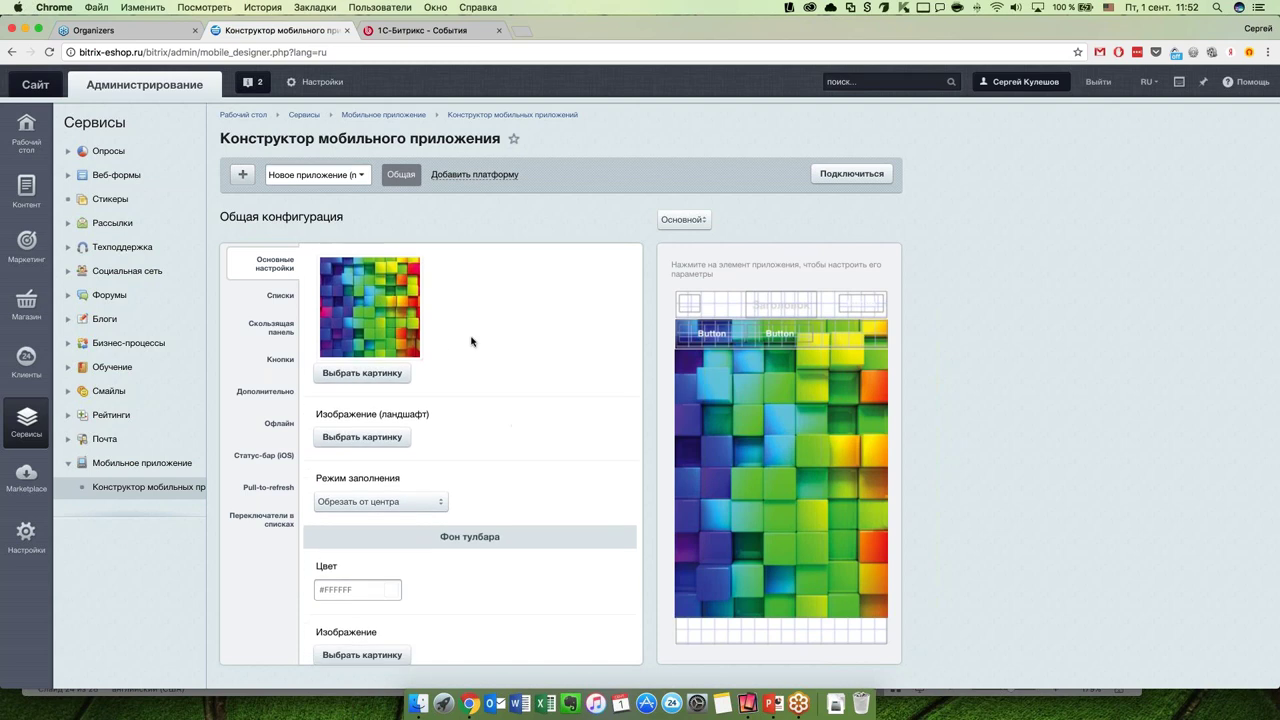
pyautogui.scroll(-2, 451, 394)
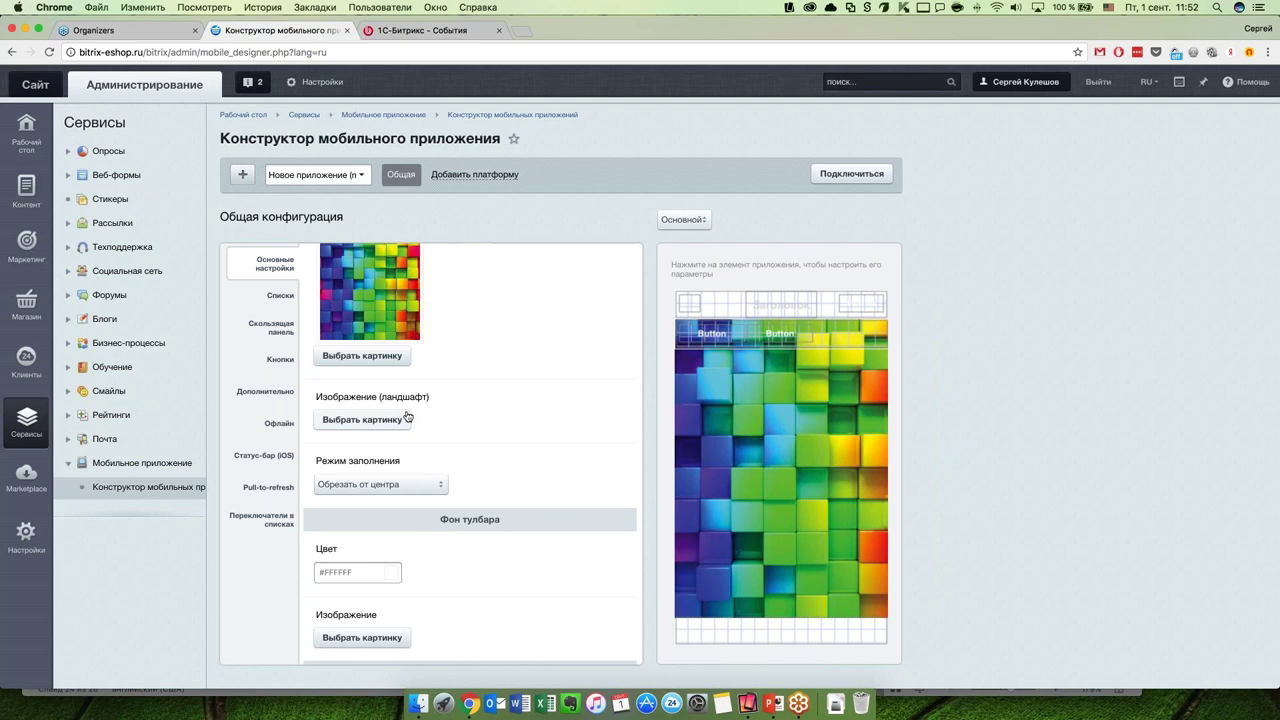
pyautogui.scroll(-1, 504, 426)
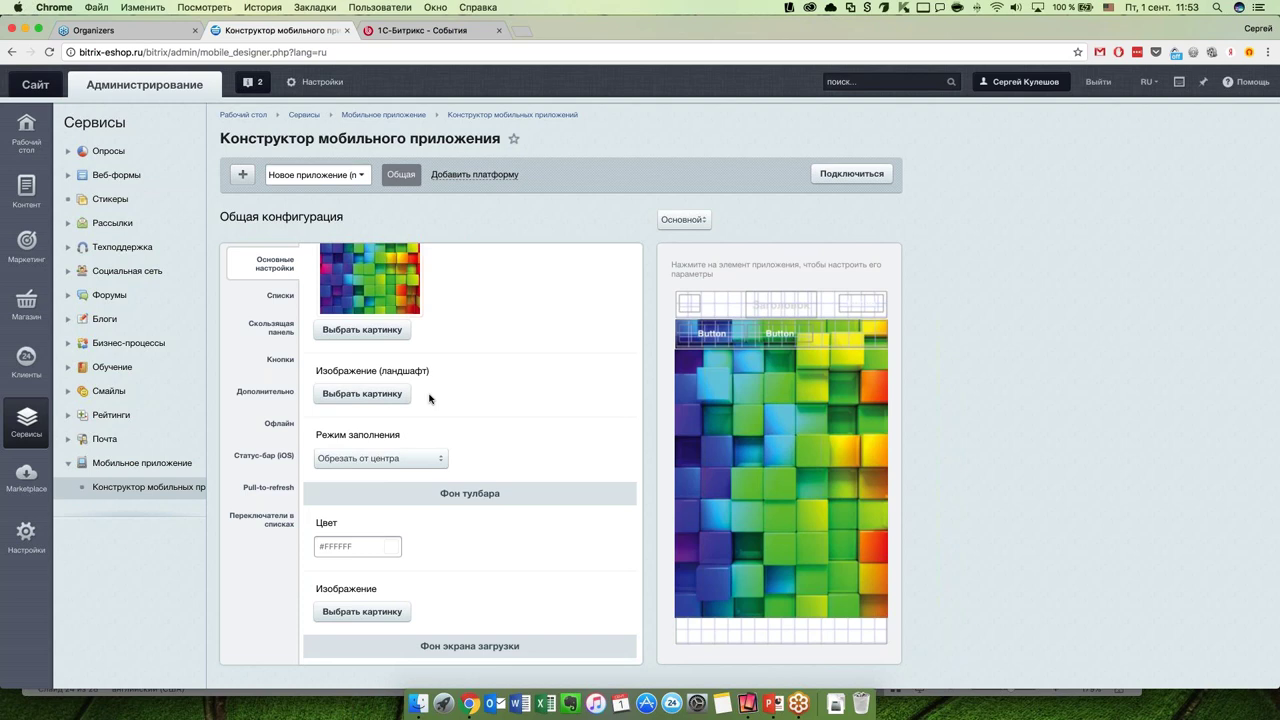
pyautogui.scroll(-5, 480, 449)
pyautogui.scroll(2, 503, 380)
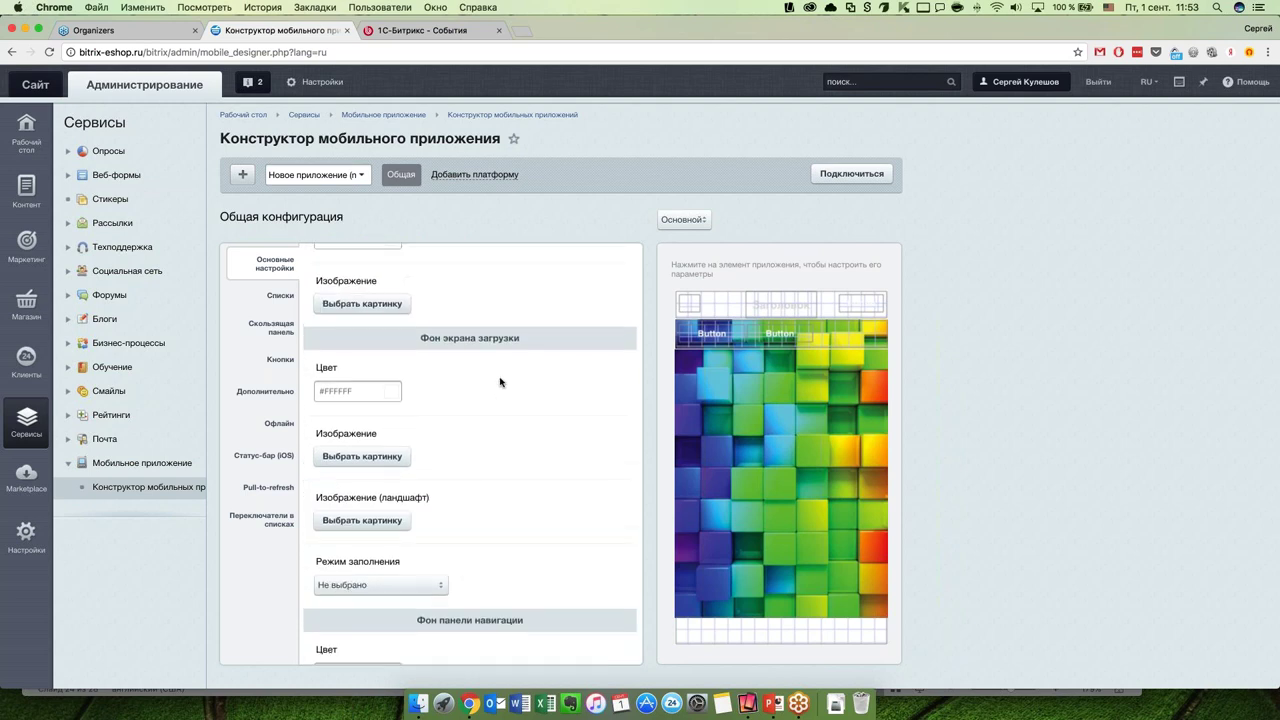
pyautogui.scroll(1, 500, 382)
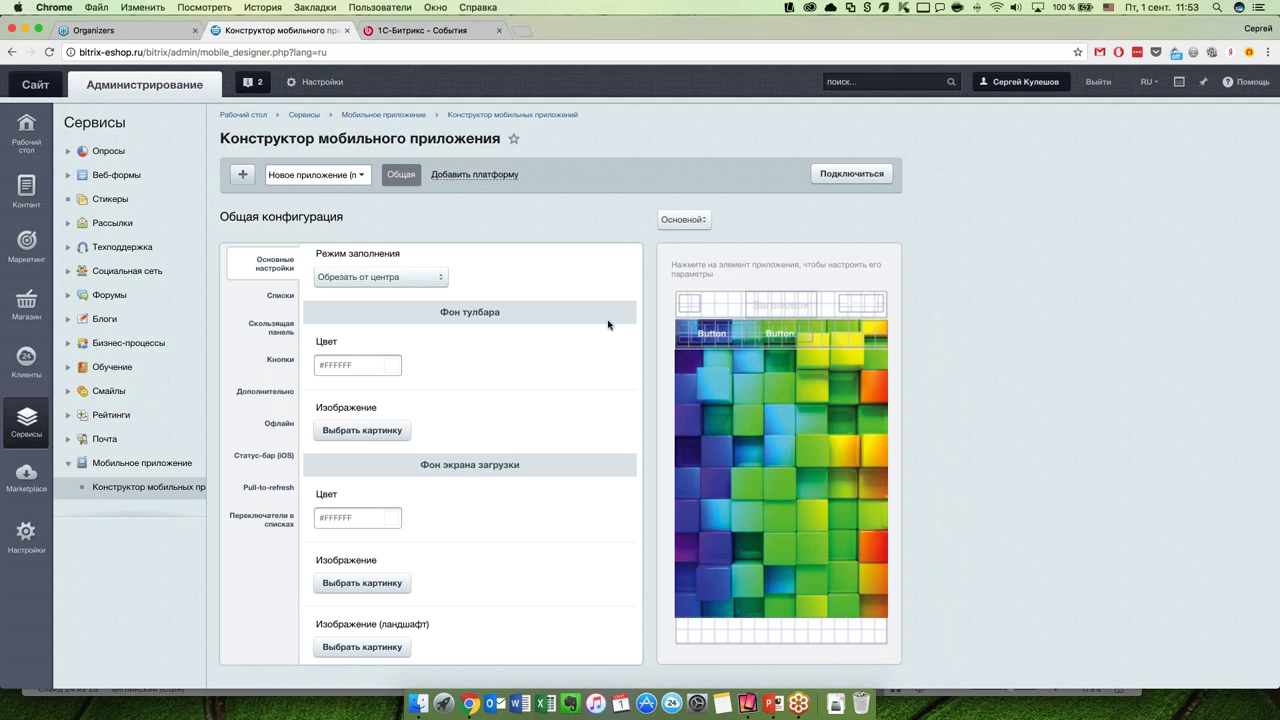
pyautogui.click(738, 305)
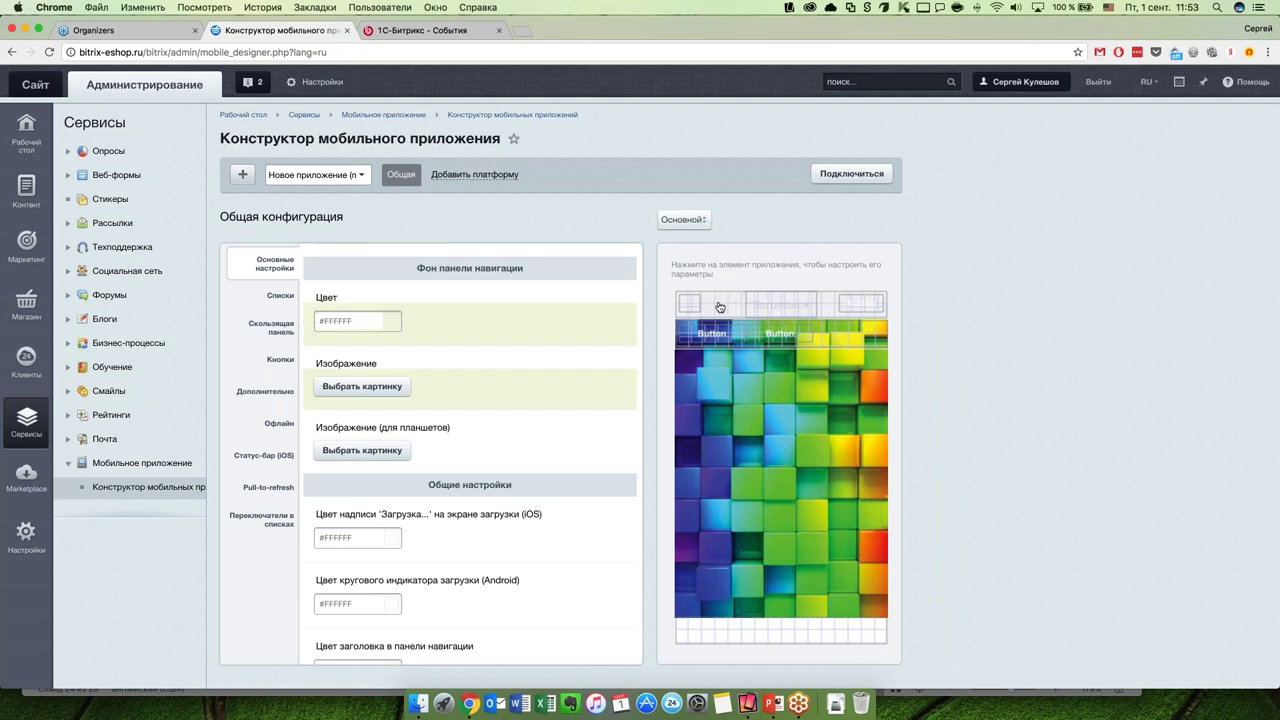
pyautogui.scroll(5, 459, 349)
pyautogui.scroll(2, 459, 349)
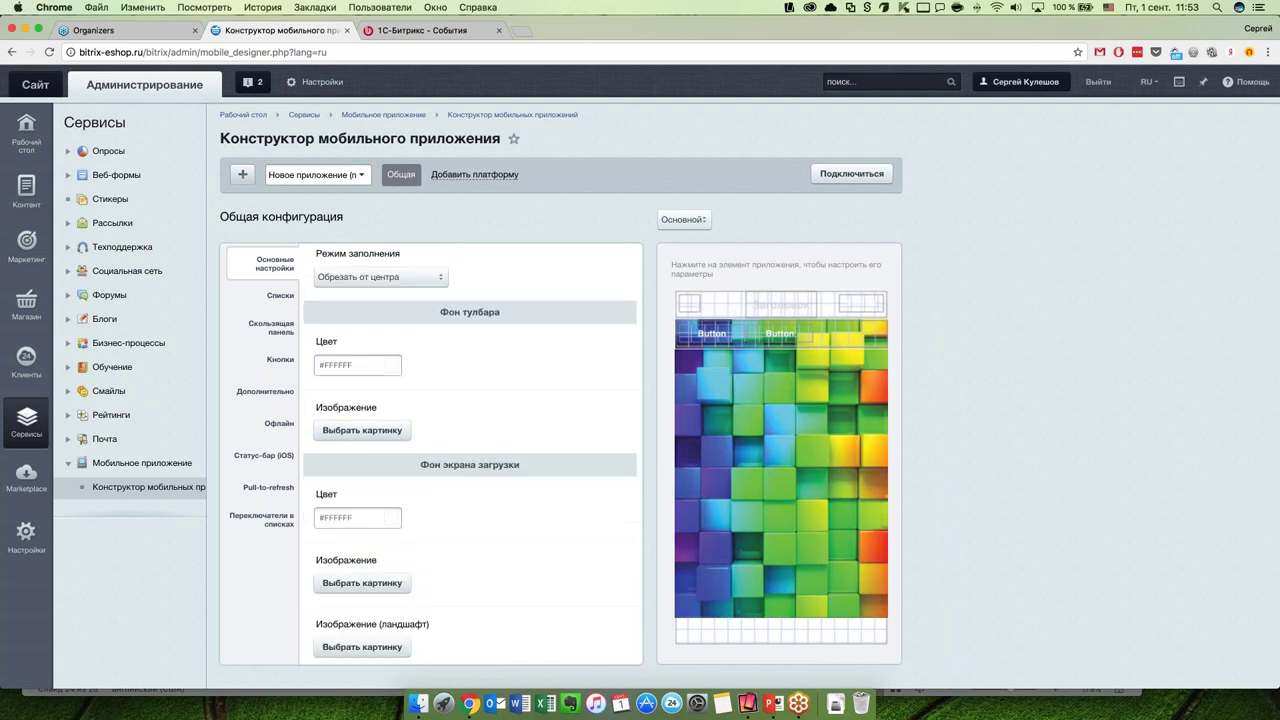
# Step: Try #FF0000 and #37B44A as the toolbar's background colour and settle on #F16522
pyautogui.click(737, 625)
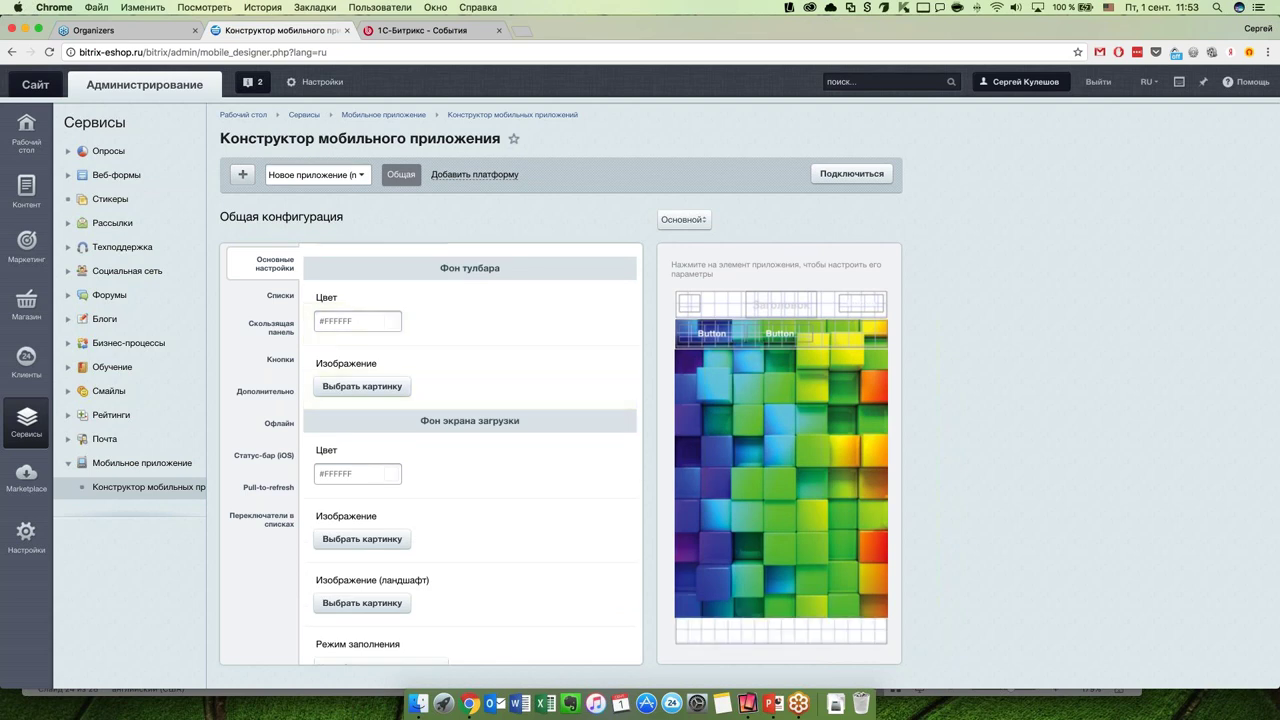
pyautogui.click(390, 321)
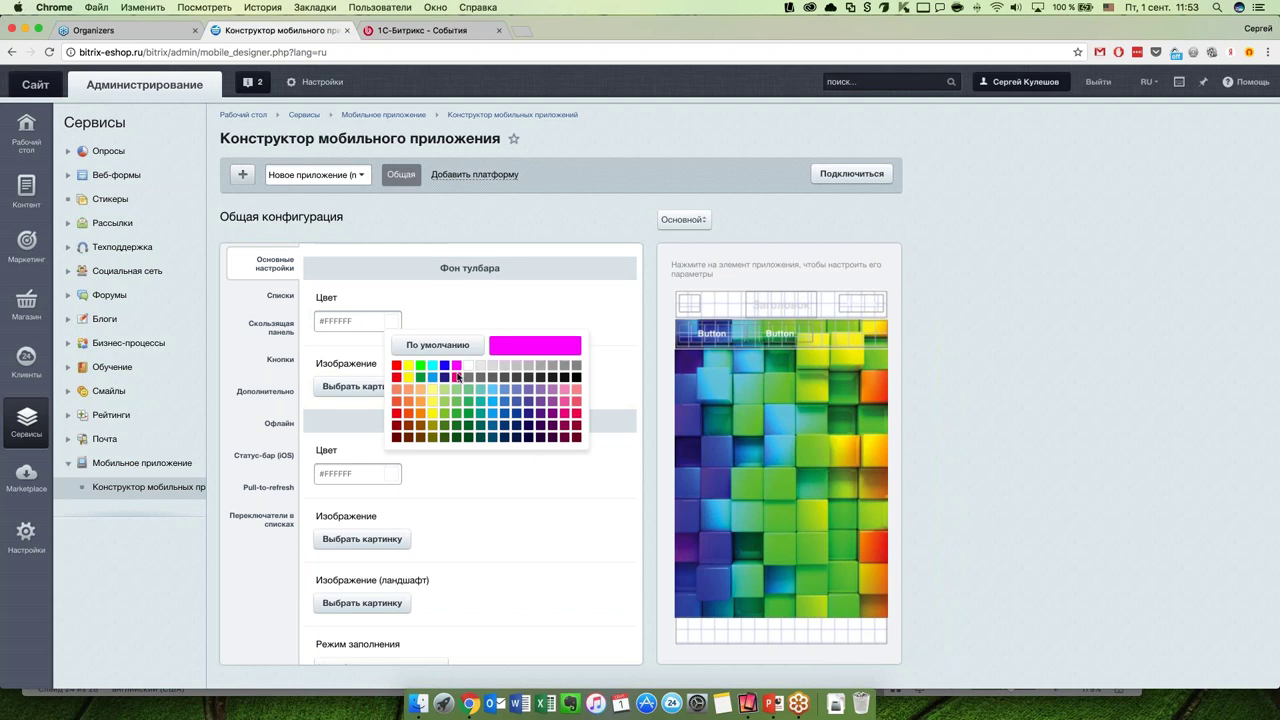
pyautogui.click(397, 366)
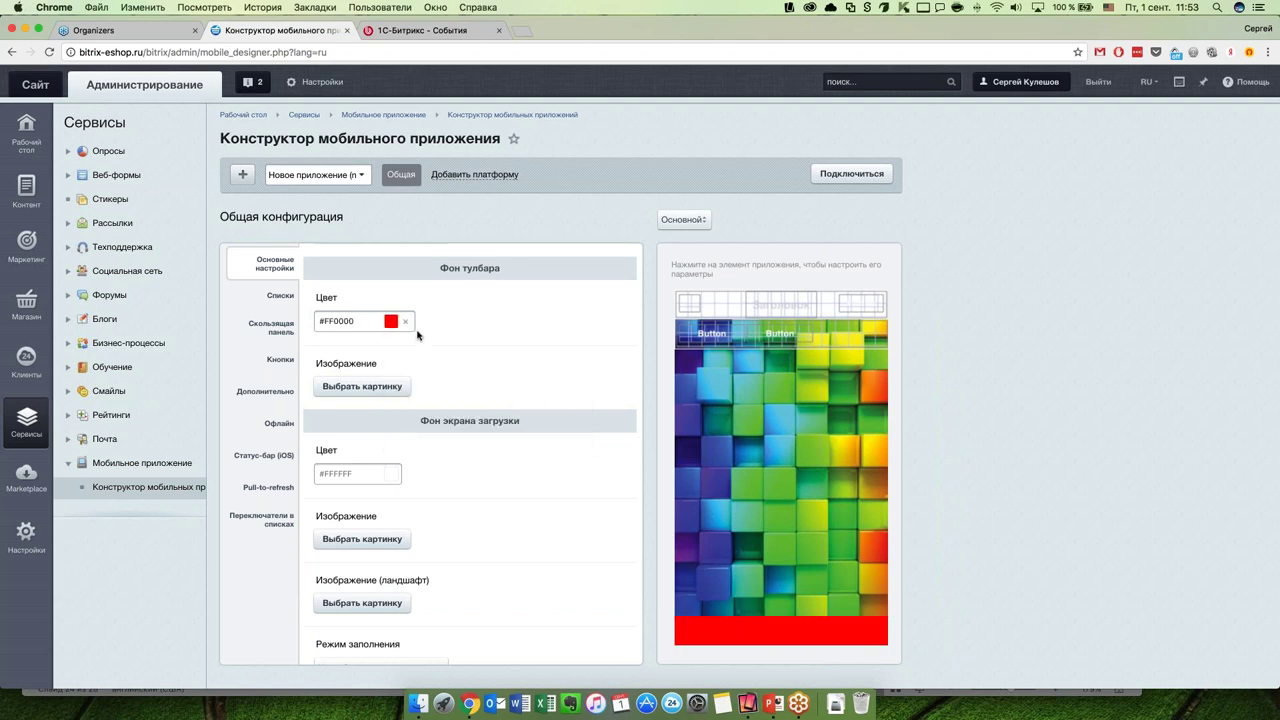
pyautogui.click(405, 321)
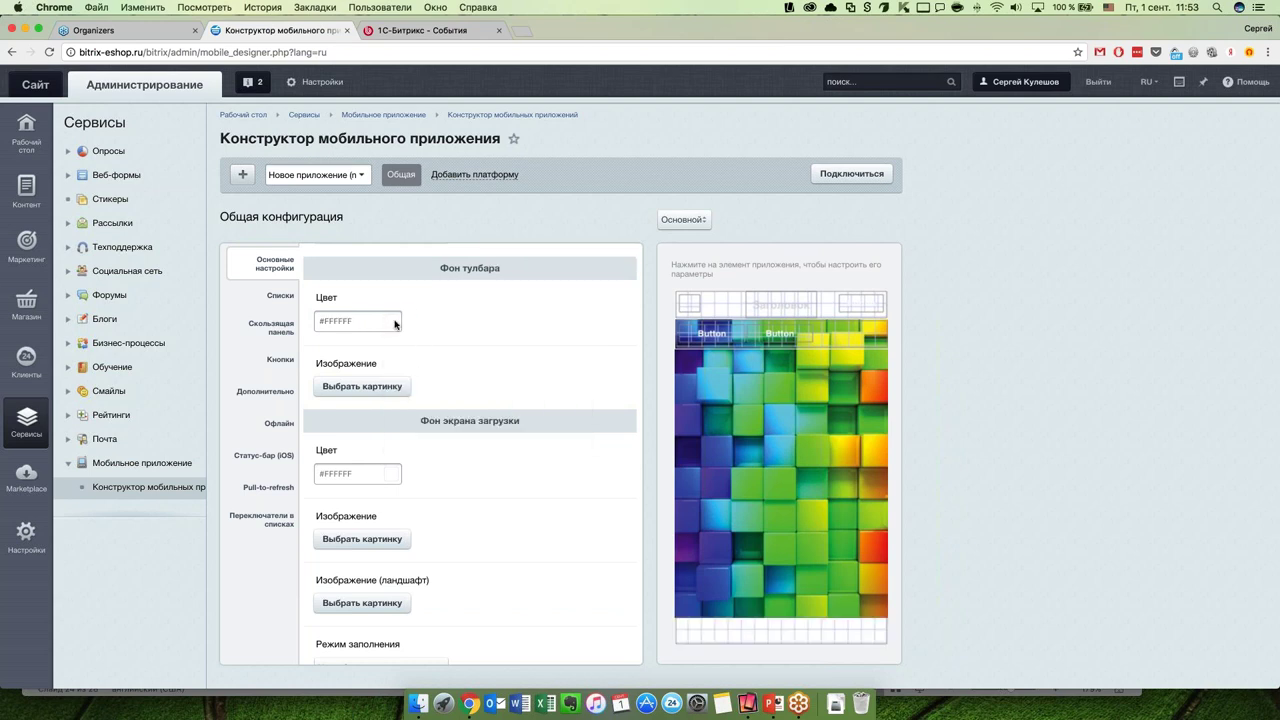
pyautogui.click(396, 321)
pyautogui.click(455, 414)
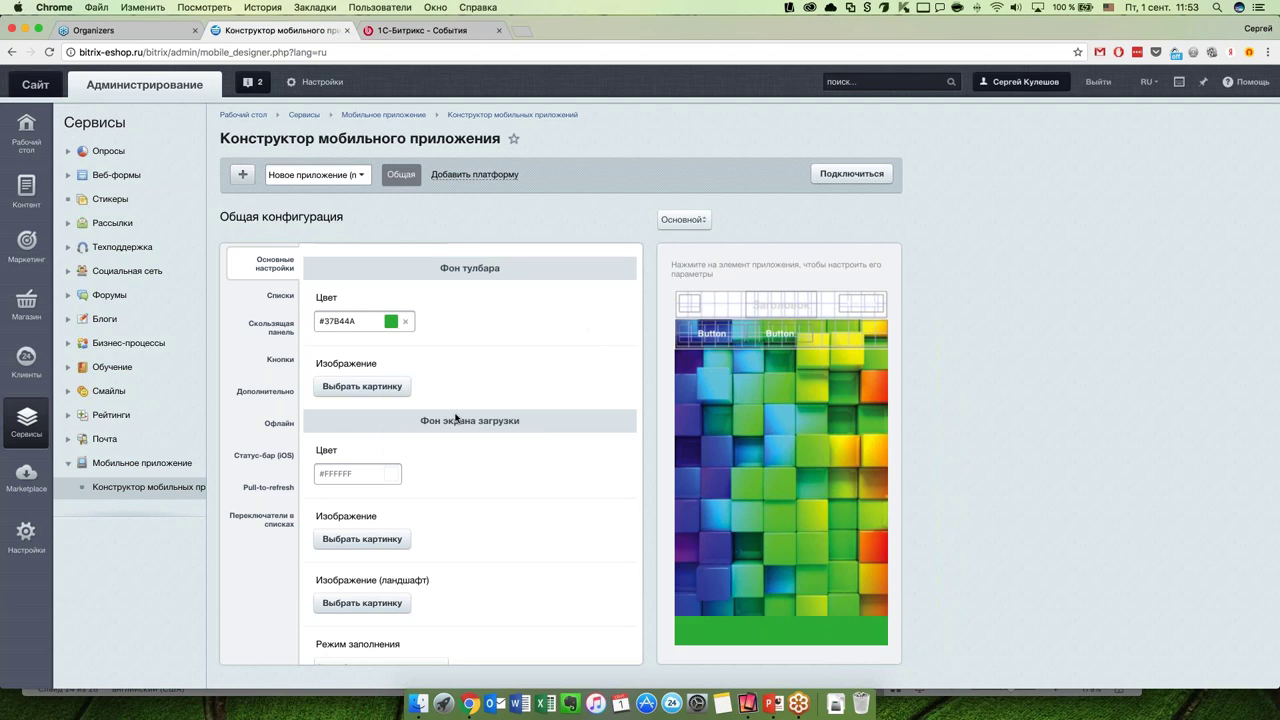
pyautogui.click(405, 321)
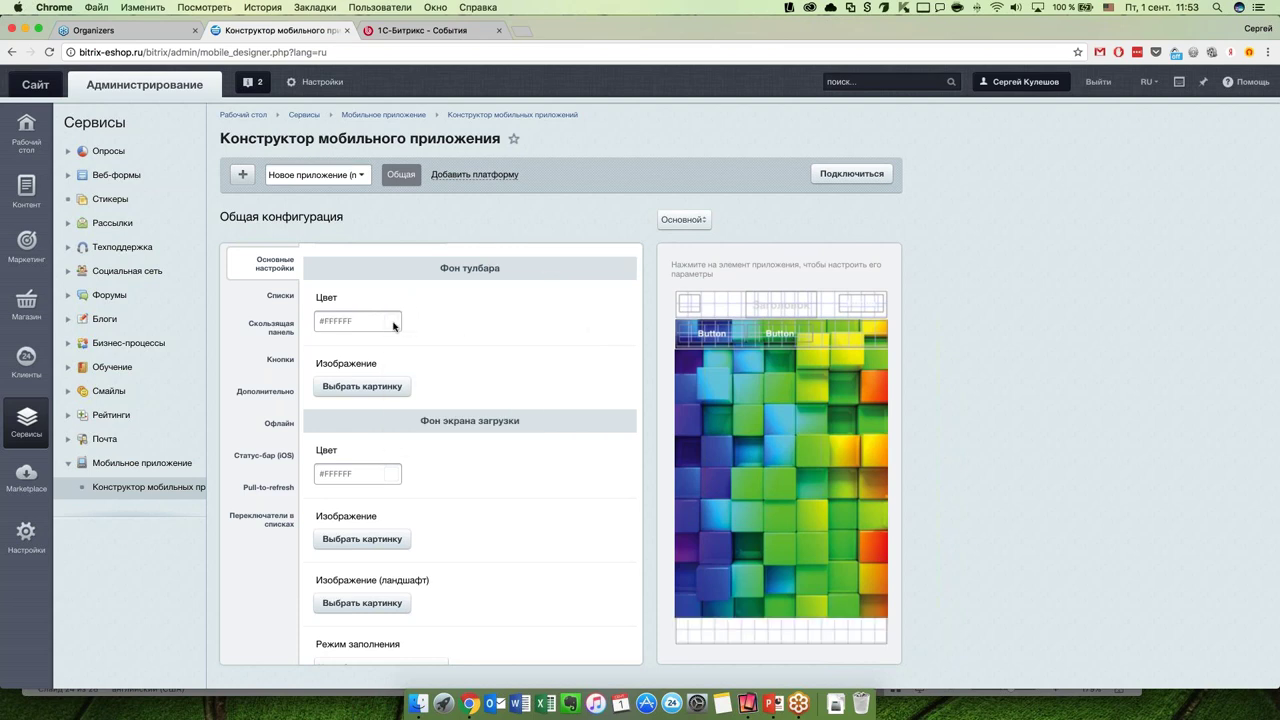
pyautogui.click(397, 322)
pyautogui.click(419, 415)
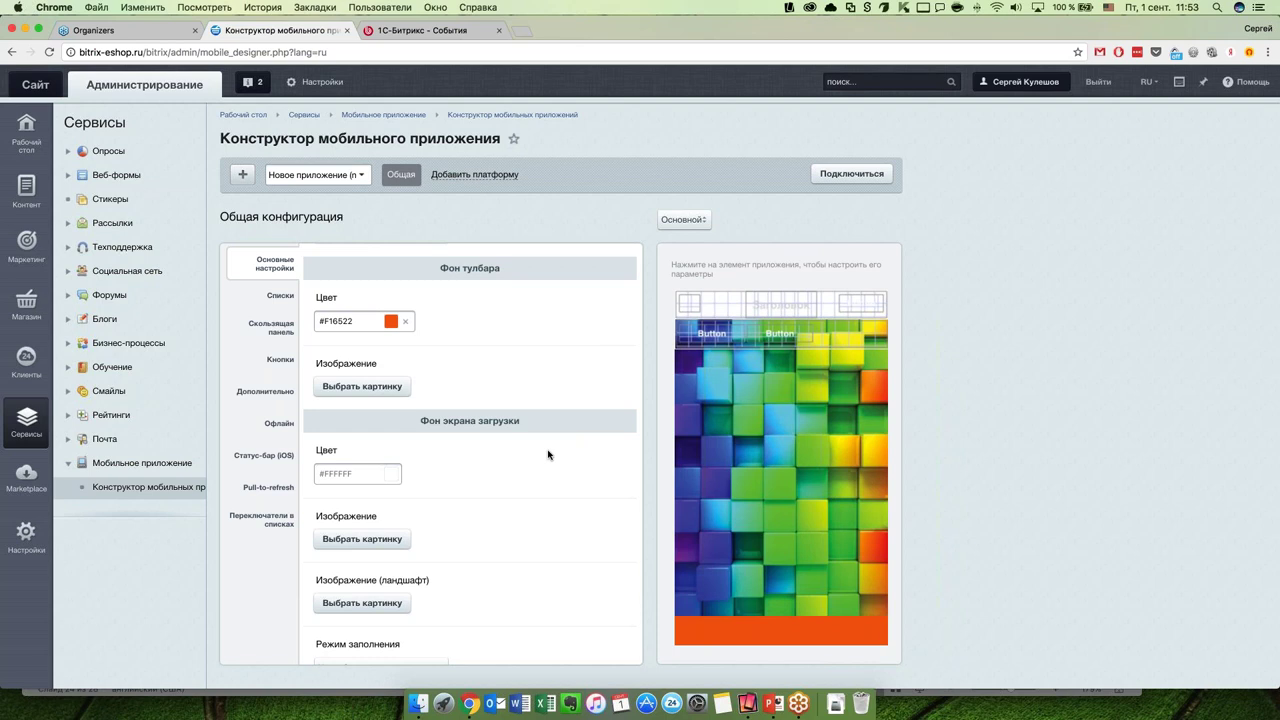
# Step: Upload "Без названия.jpeg" from the computer as the loading screen's background image
pyautogui.scroll(-2, 481, 476)
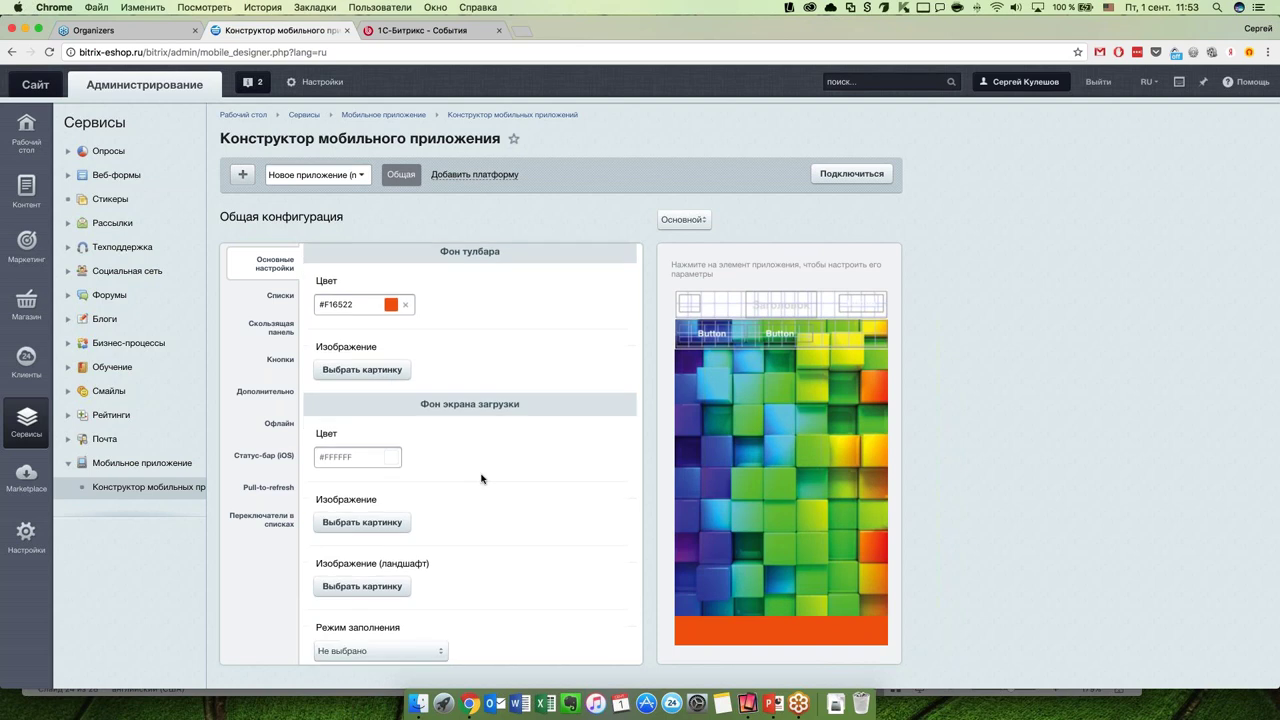
pyautogui.scroll(-3, 481, 479)
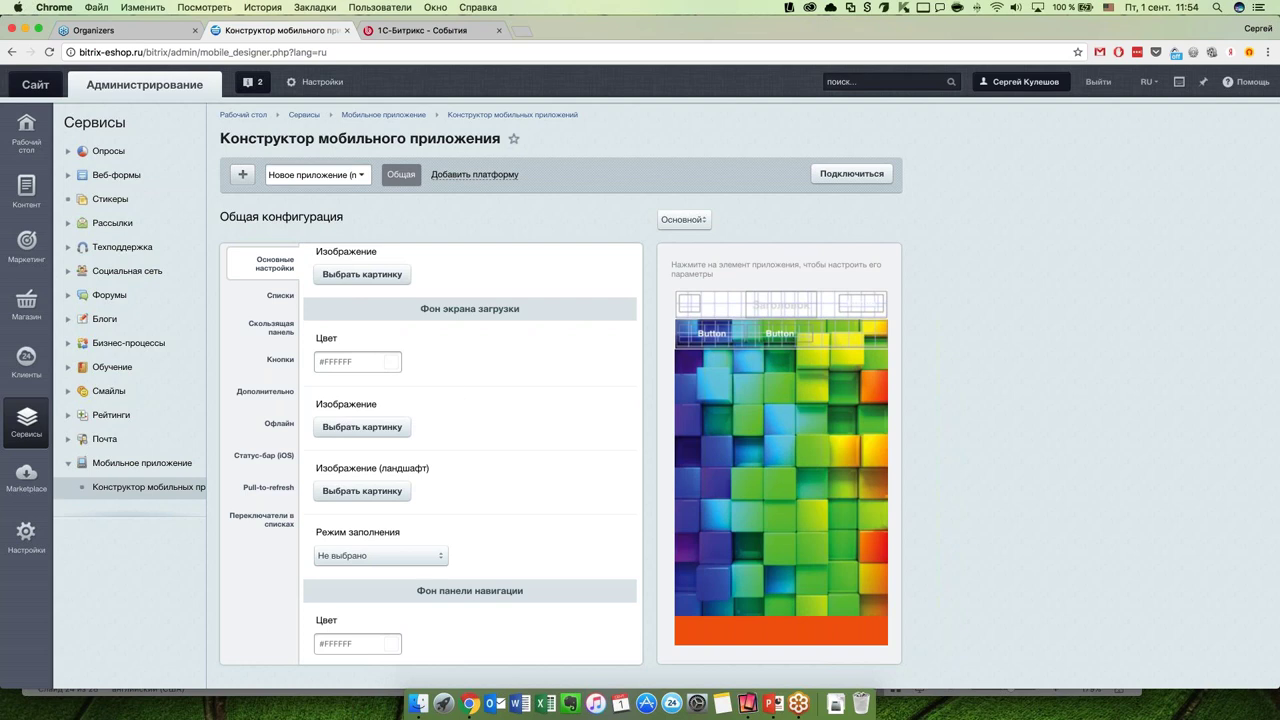
pyautogui.click(395, 427)
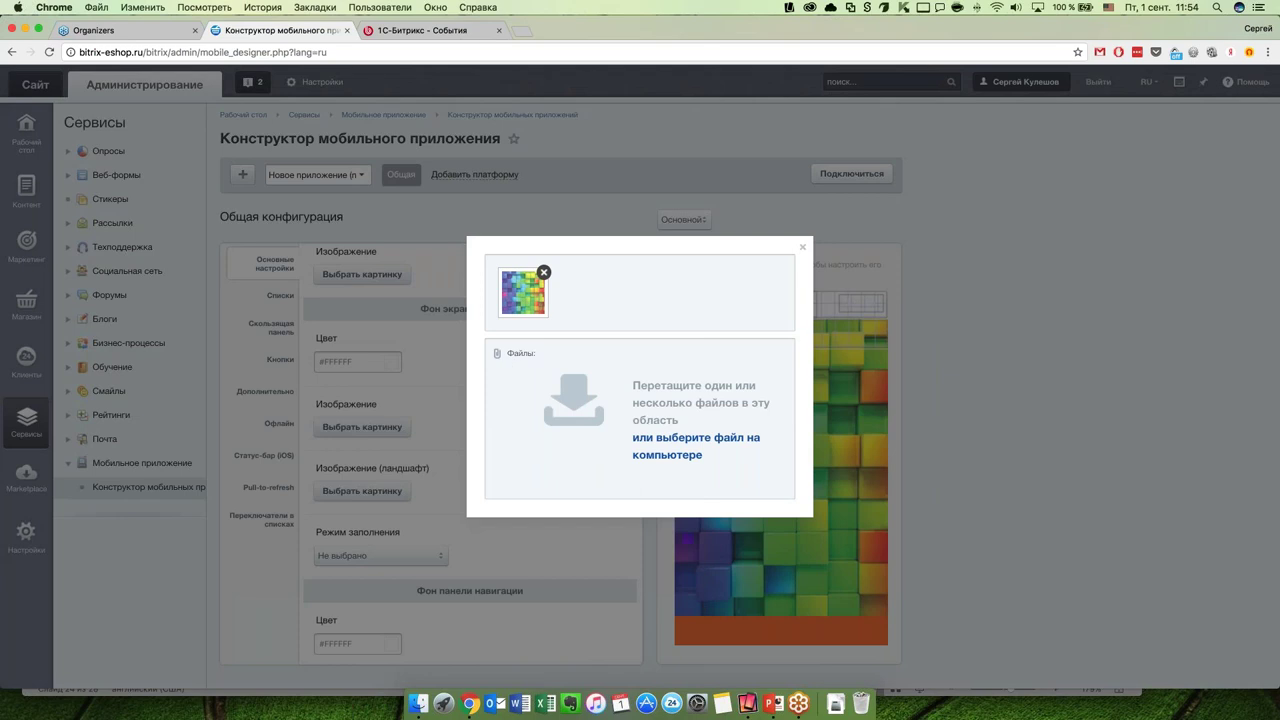
pyautogui.click(684, 450)
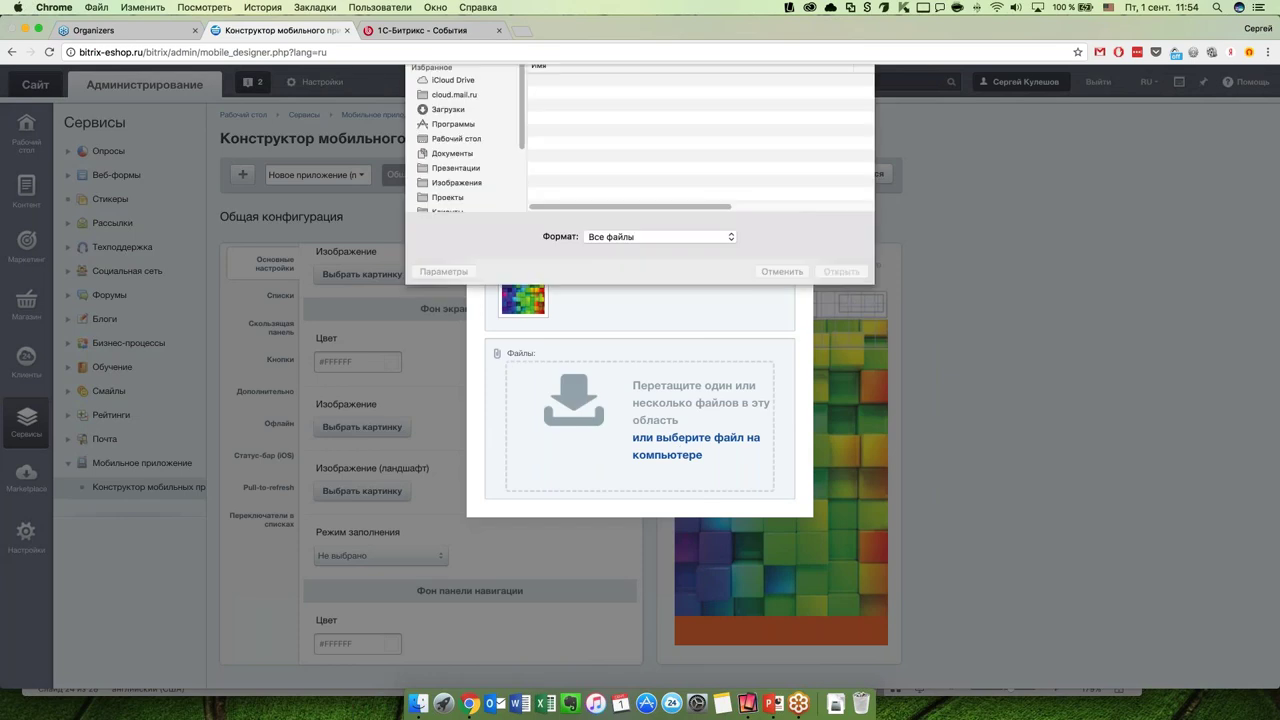
pyautogui.doubleClick(587, 115)
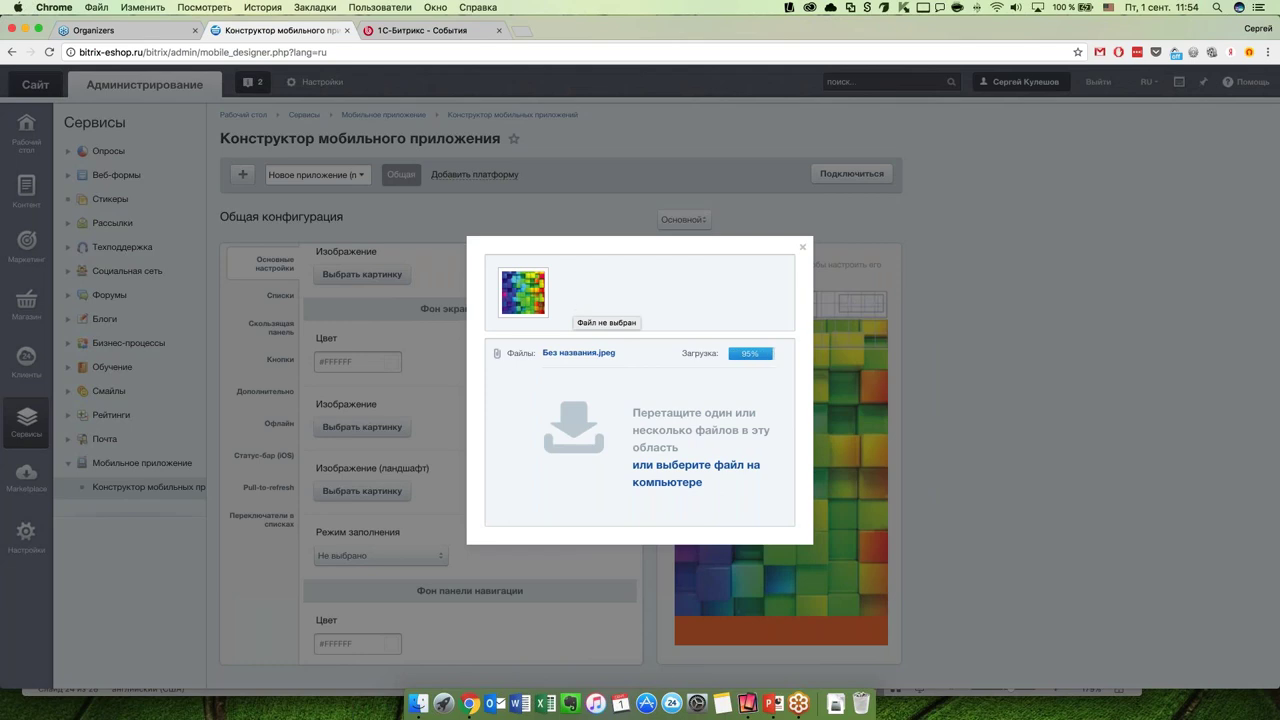
pyautogui.click(606, 324)
# Step: Try #F7941D and #00A650 as the navigation panel's background colour and settle on #37B44A
pyautogui.scroll(-3, 427, 417)
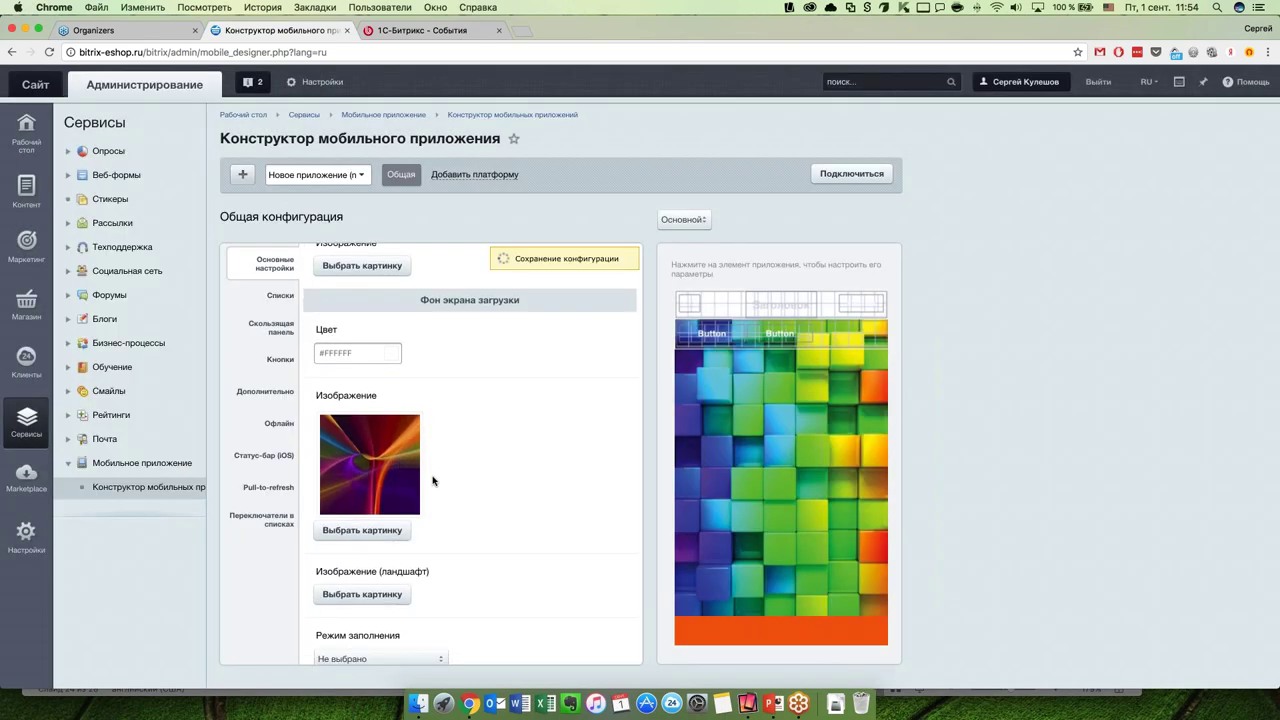
pyautogui.scroll(-6, 427, 417)
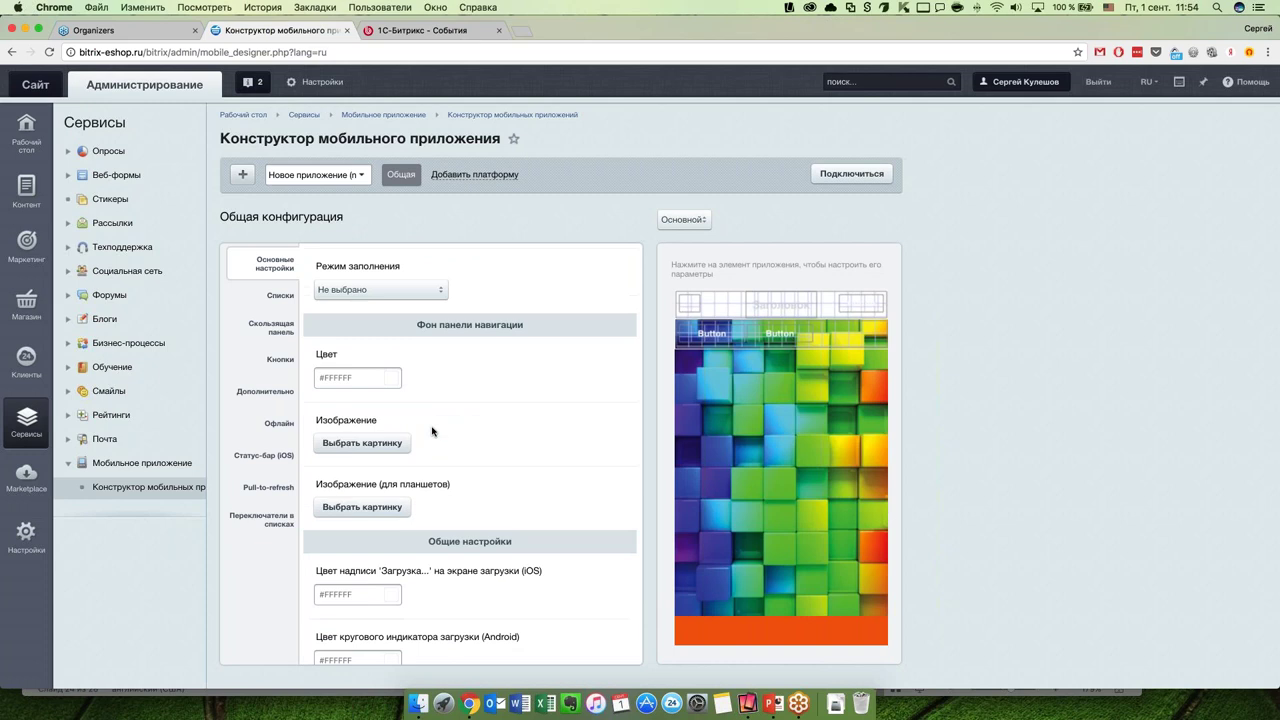
pyautogui.scroll(-1, 432, 431)
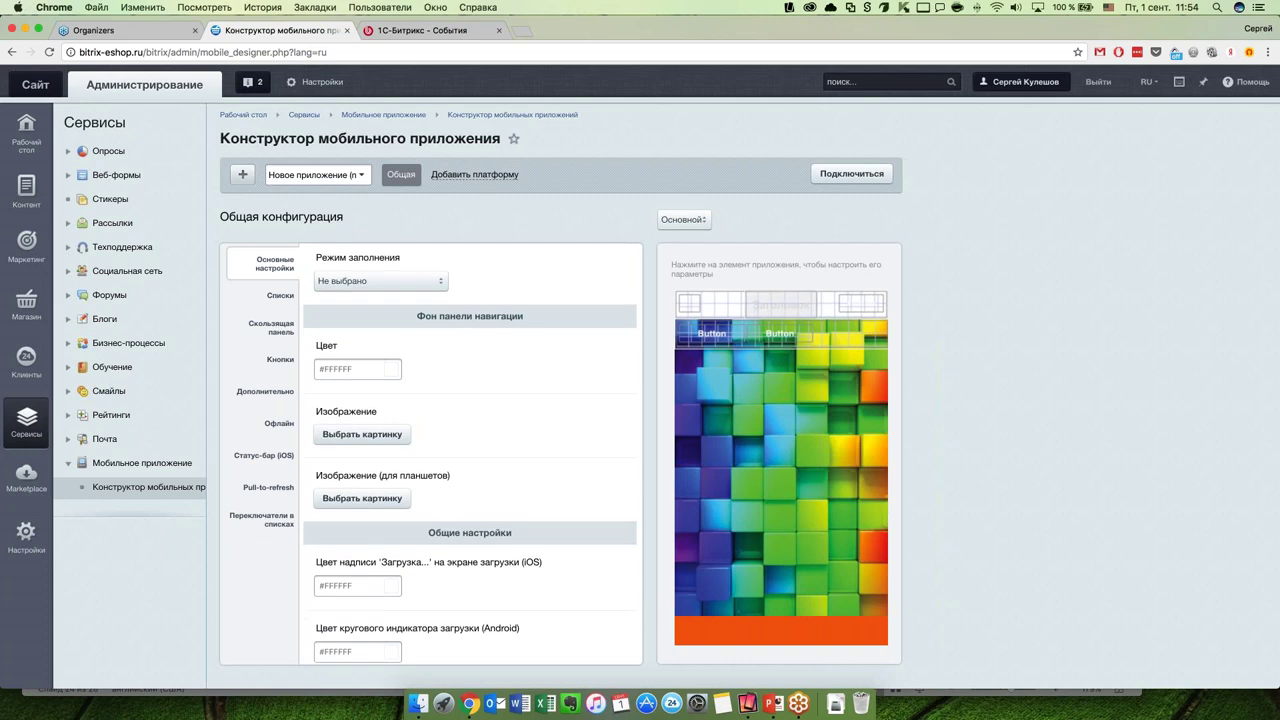
pyautogui.scroll(-2, 470, 453)
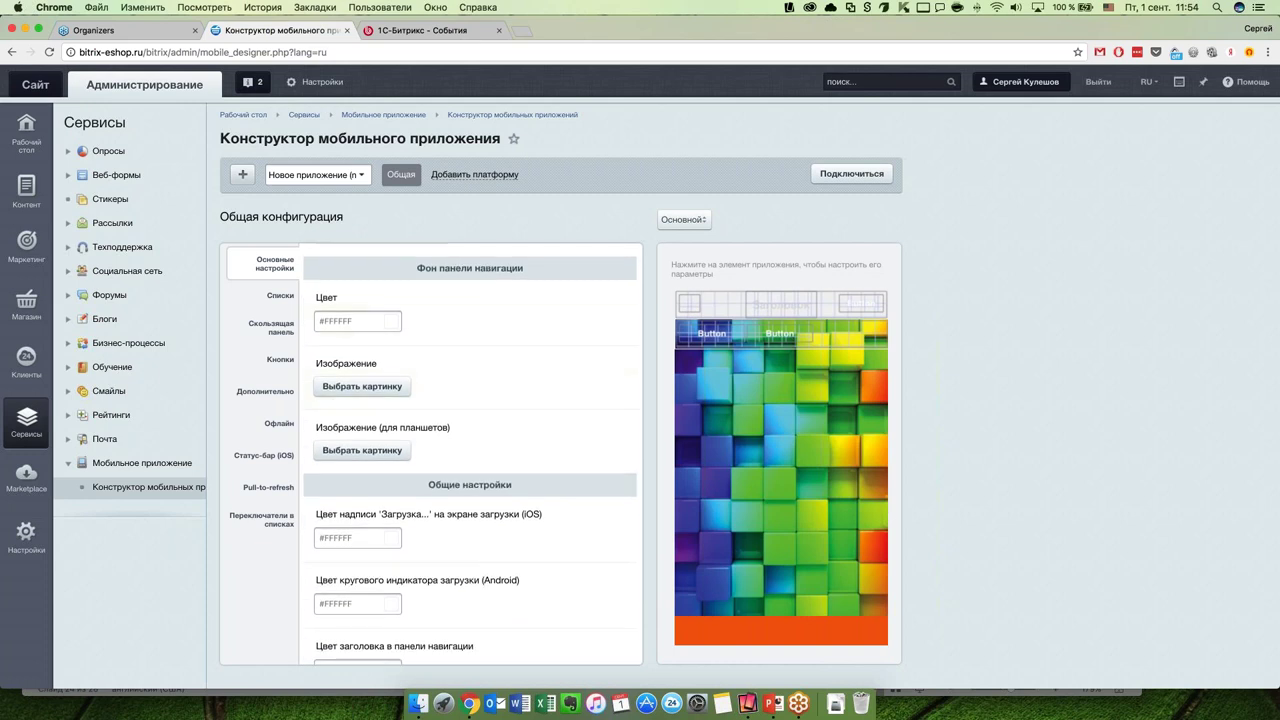
pyautogui.click(390, 321)
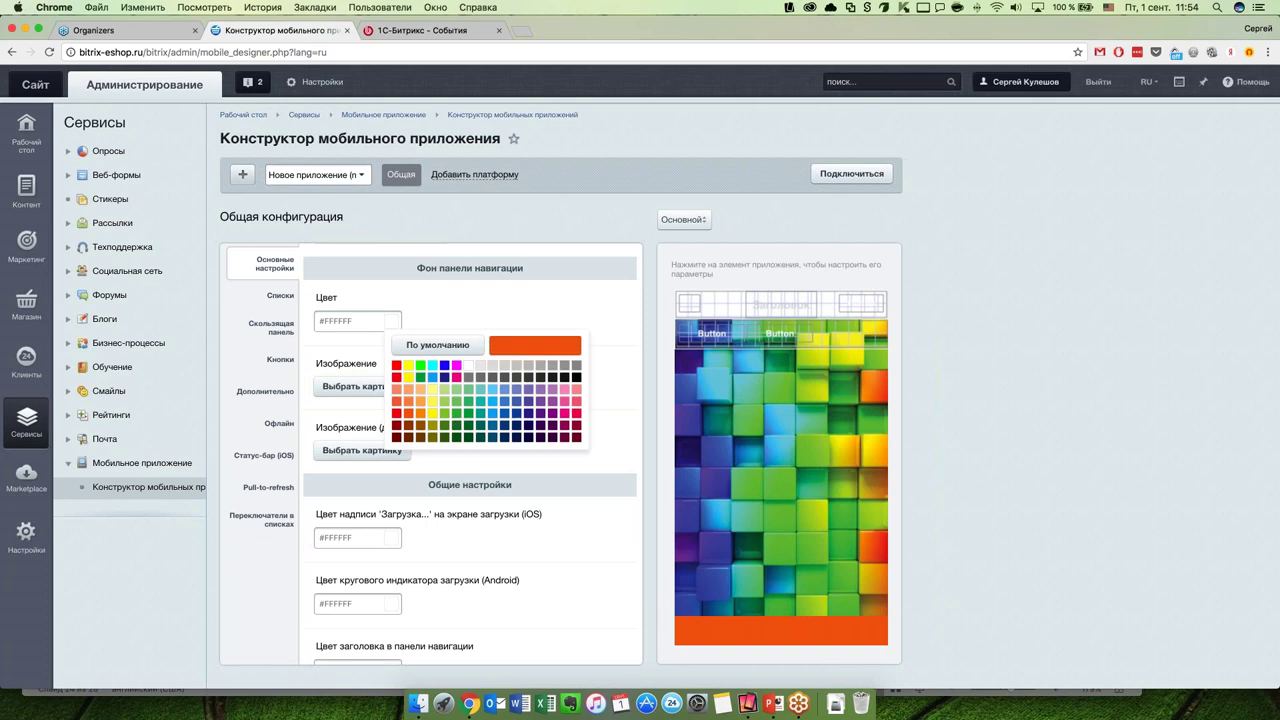
pyautogui.click(428, 416)
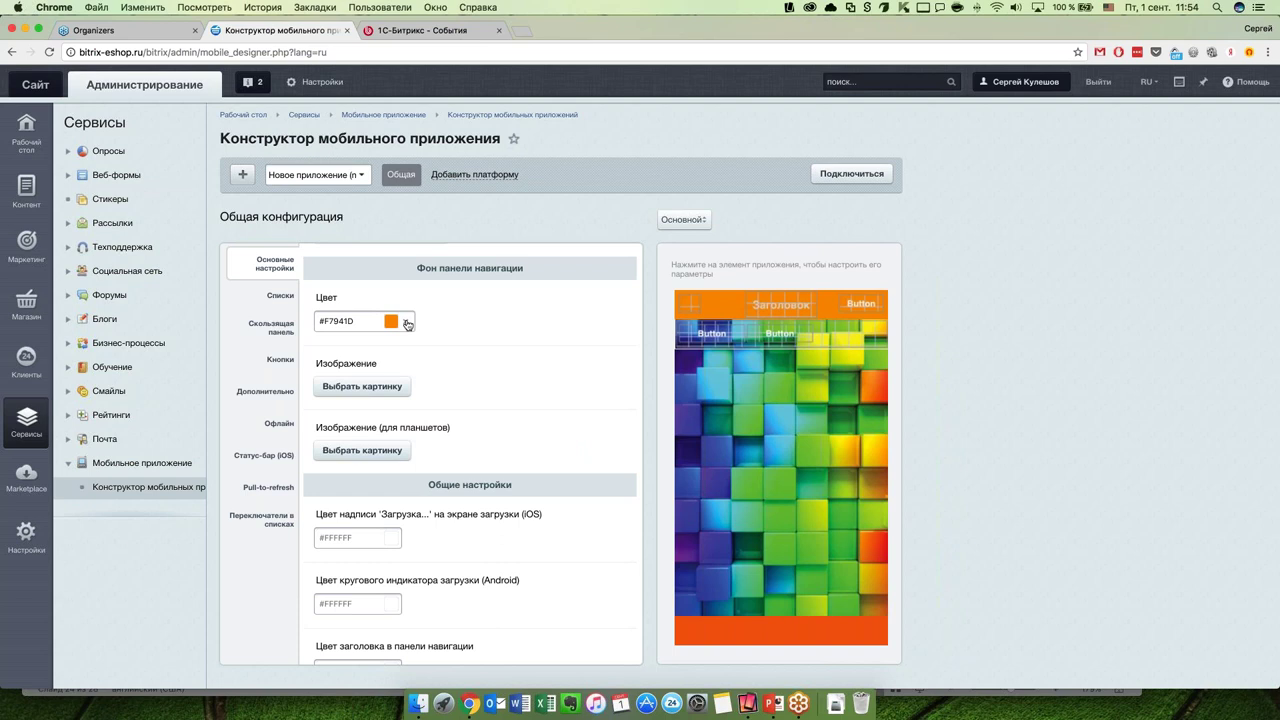
pyautogui.click(407, 323)
pyautogui.click(393, 323)
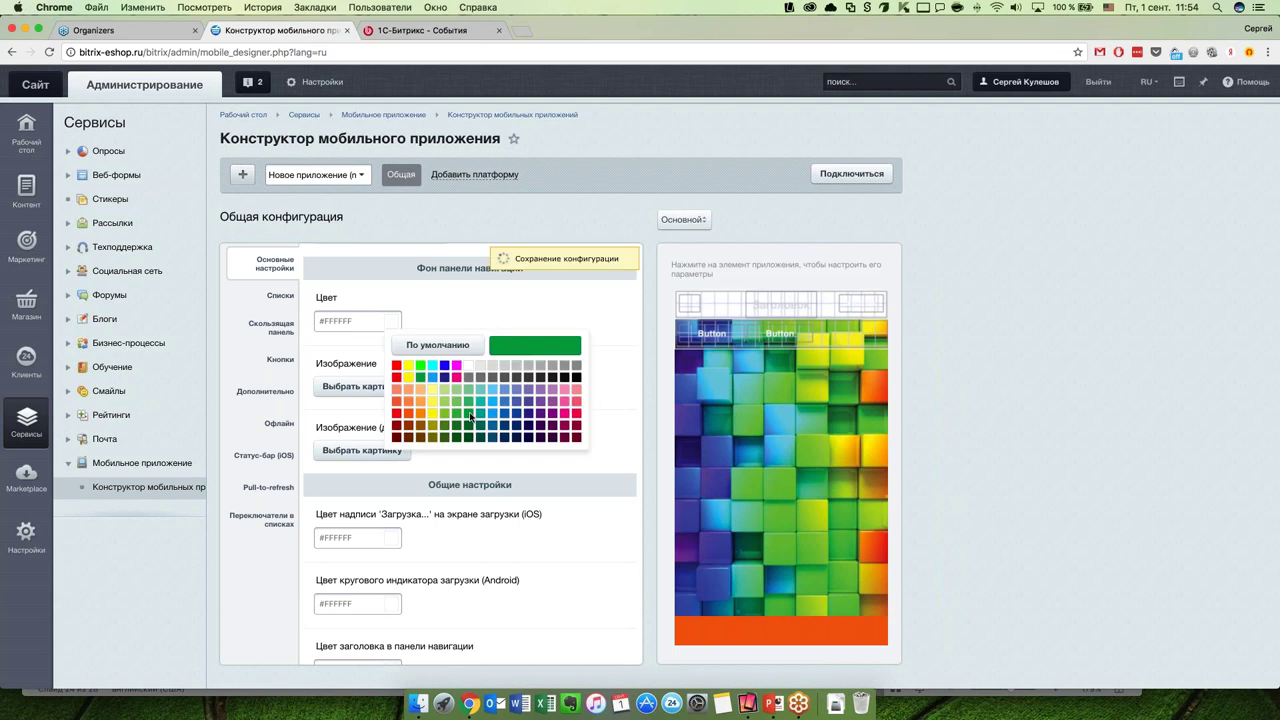
pyautogui.click(470, 417)
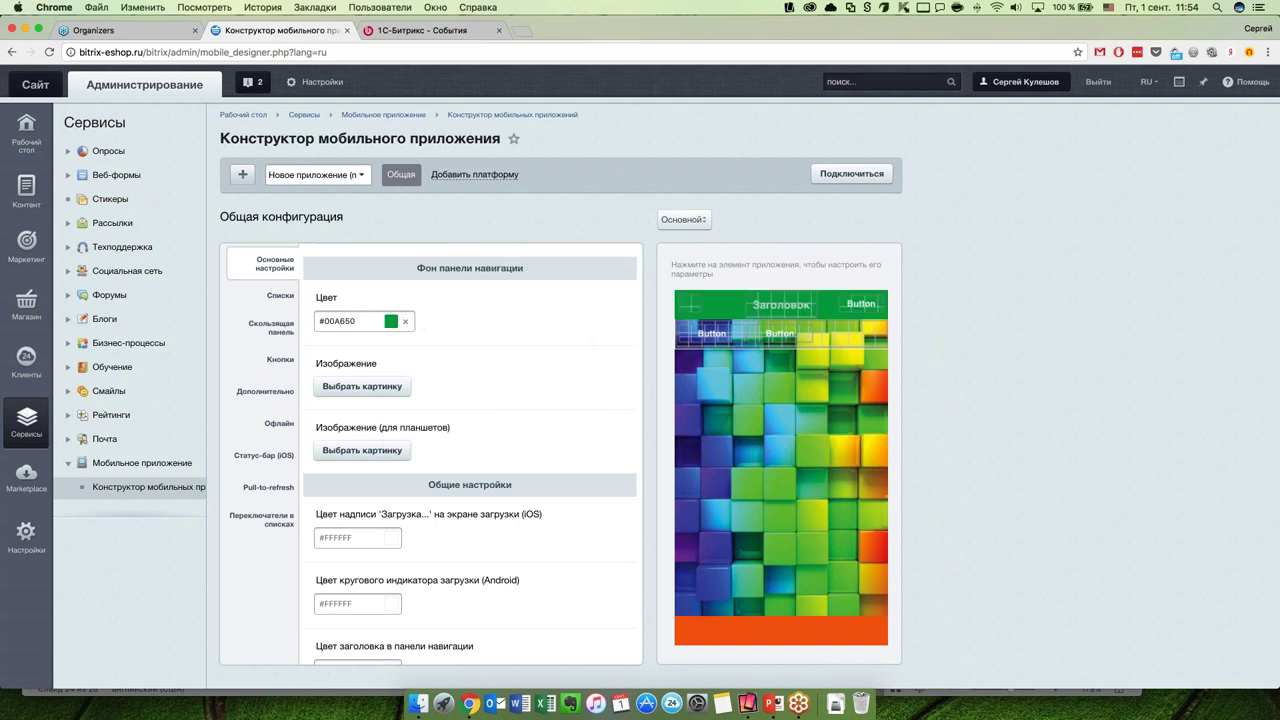
pyautogui.click(392, 322)
pyautogui.click(503, 387)
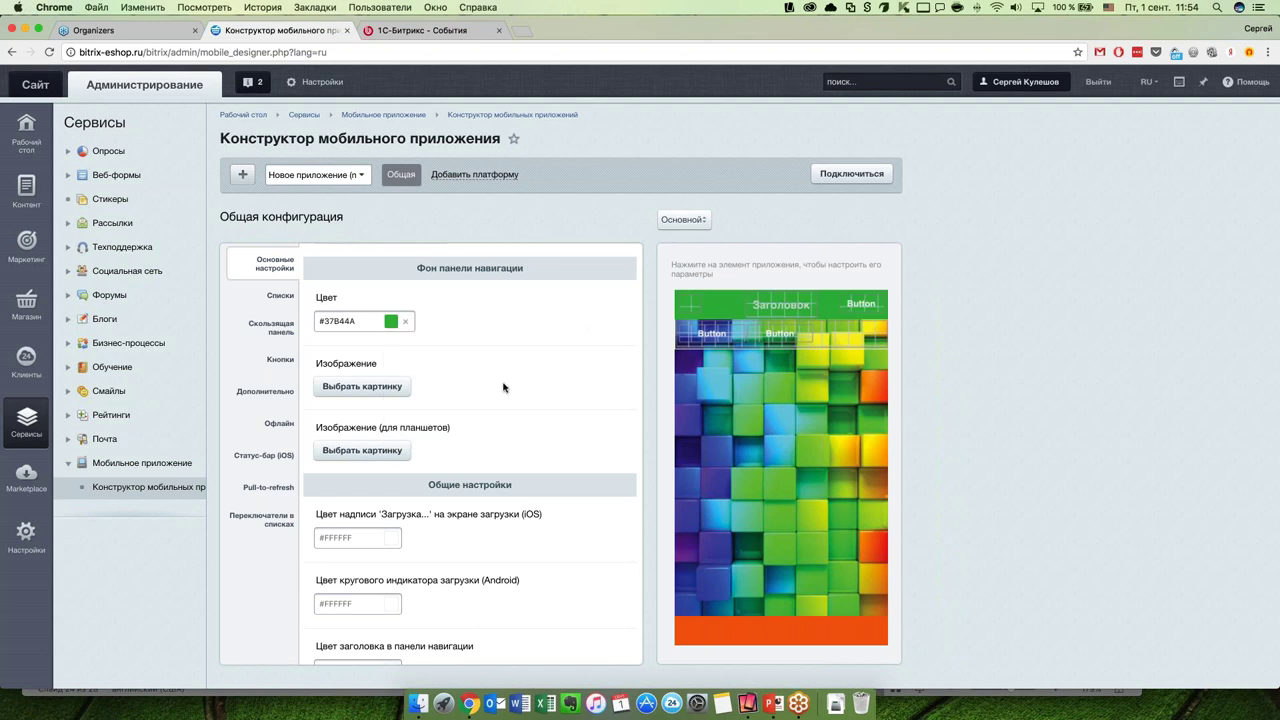
# Step: Set the fill mode of the loading screen background to "Обрезать от центра"
pyautogui.scroll(-1, 511, 374)
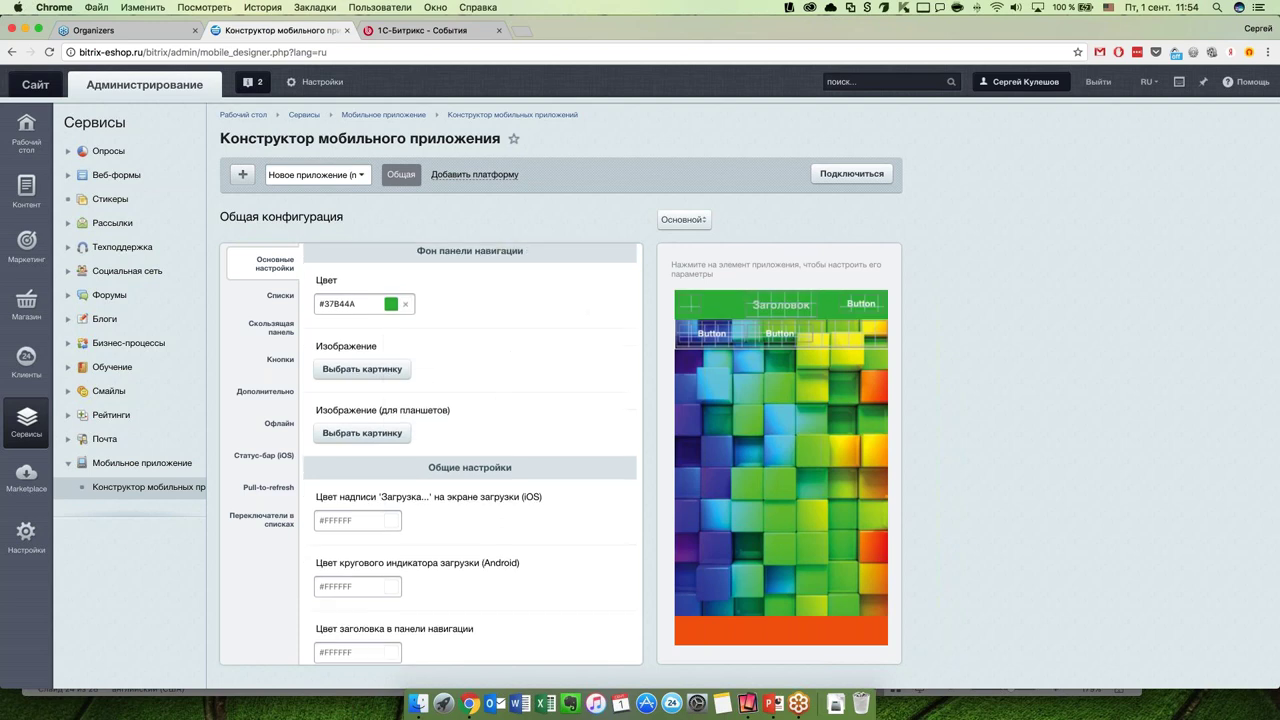
pyautogui.scroll(-3, 511, 374)
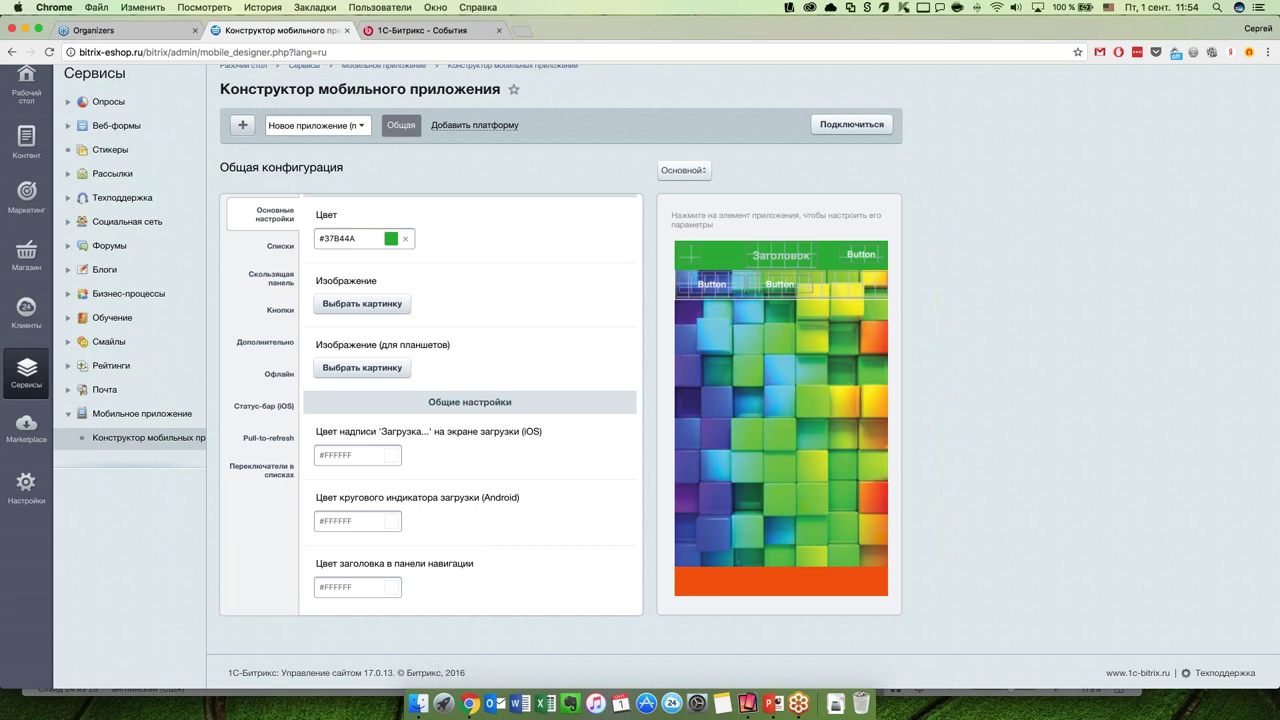
pyautogui.click(772, 386)
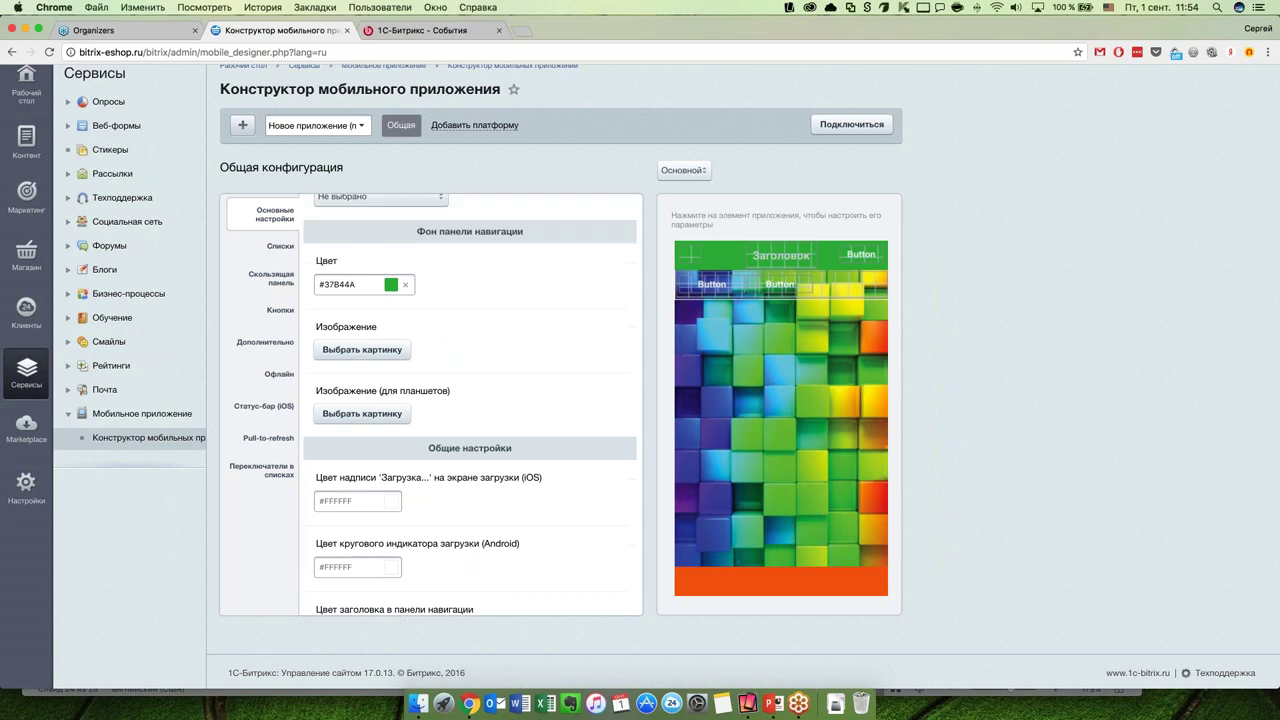
pyautogui.click(426, 372)
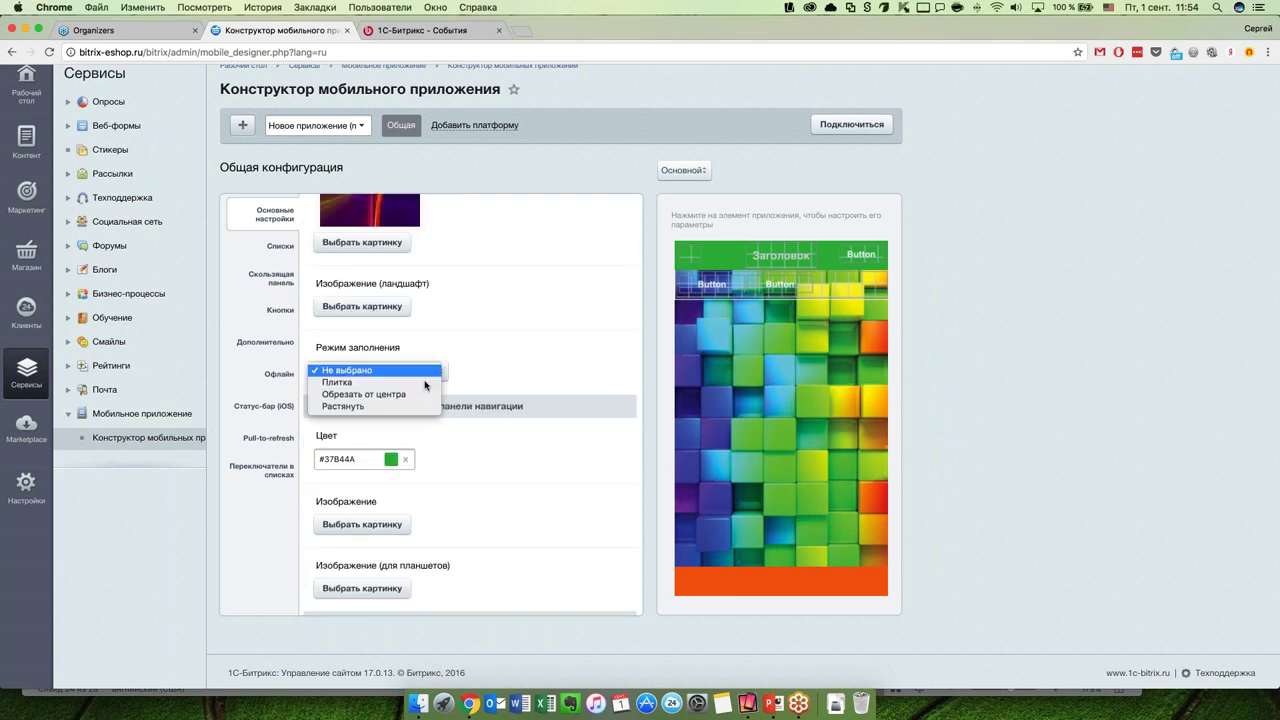
pyautogui.click(408, 396)
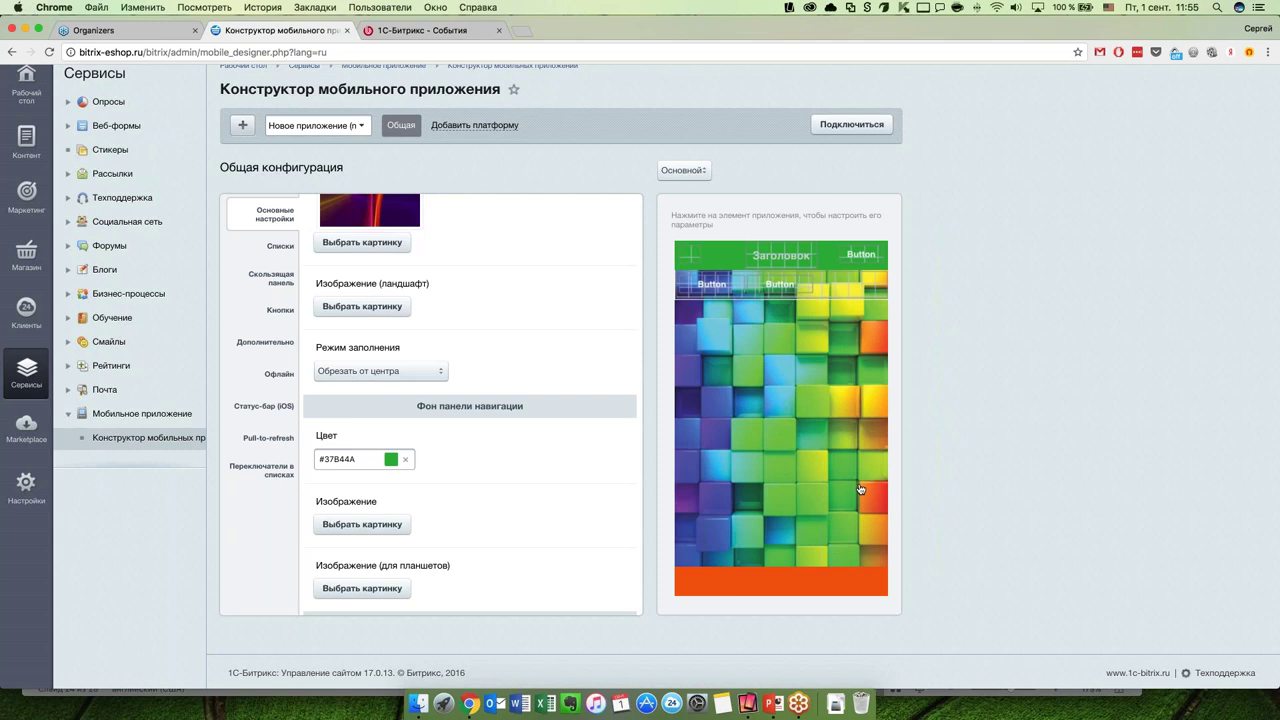
# Step: Switch to Reflector 2, place the mirrored phone beside the app preview and move the update dialog out of the way
pyautogui.click(747, 703)
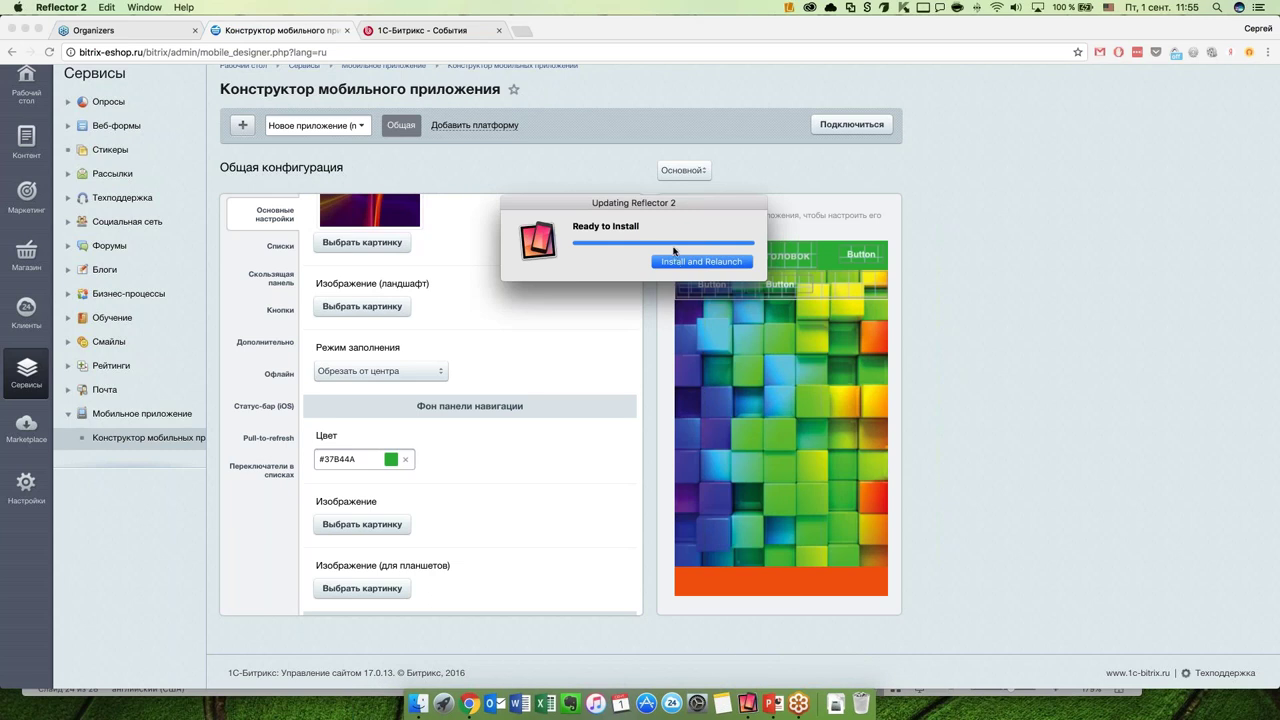
pyautogui.click(676, 262)
pyautogui.moveTo(662, 36); pyautogui.dragTo(1089, 85)
pyautogui.moveTo(690, 203); pyautogui.dragTo(1210, 646)
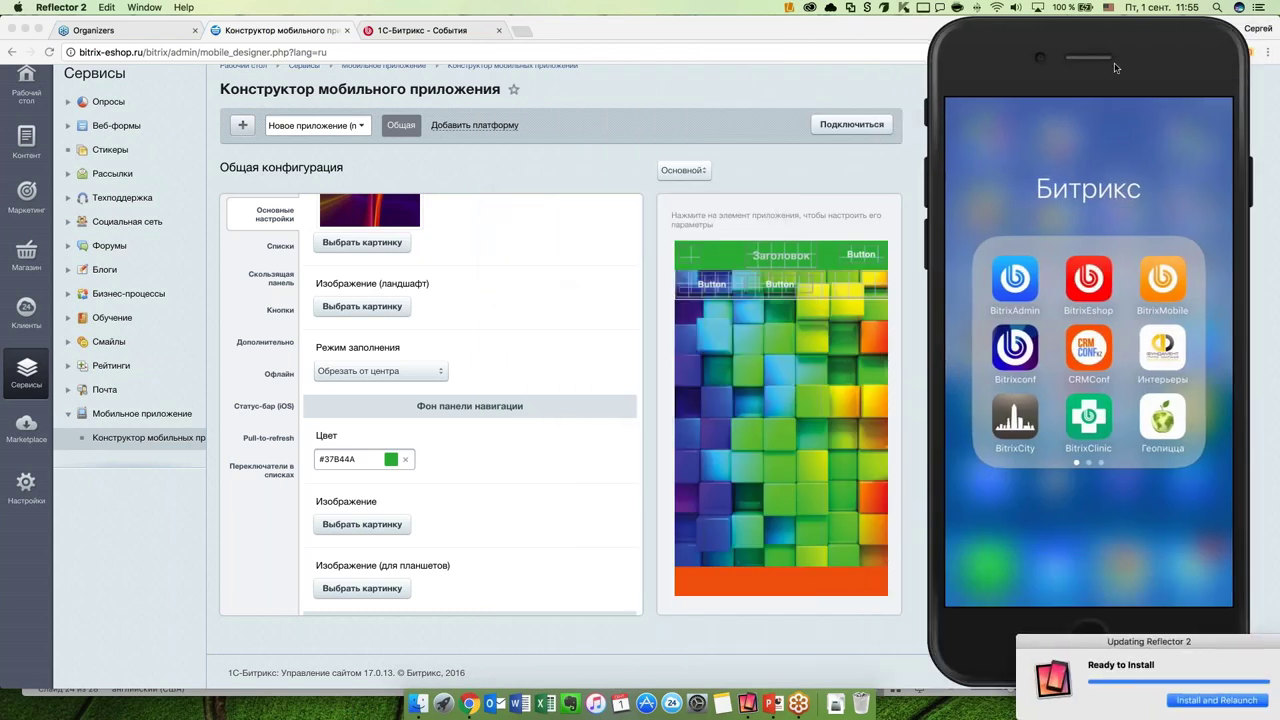
pyautogui.click(1105, 117)
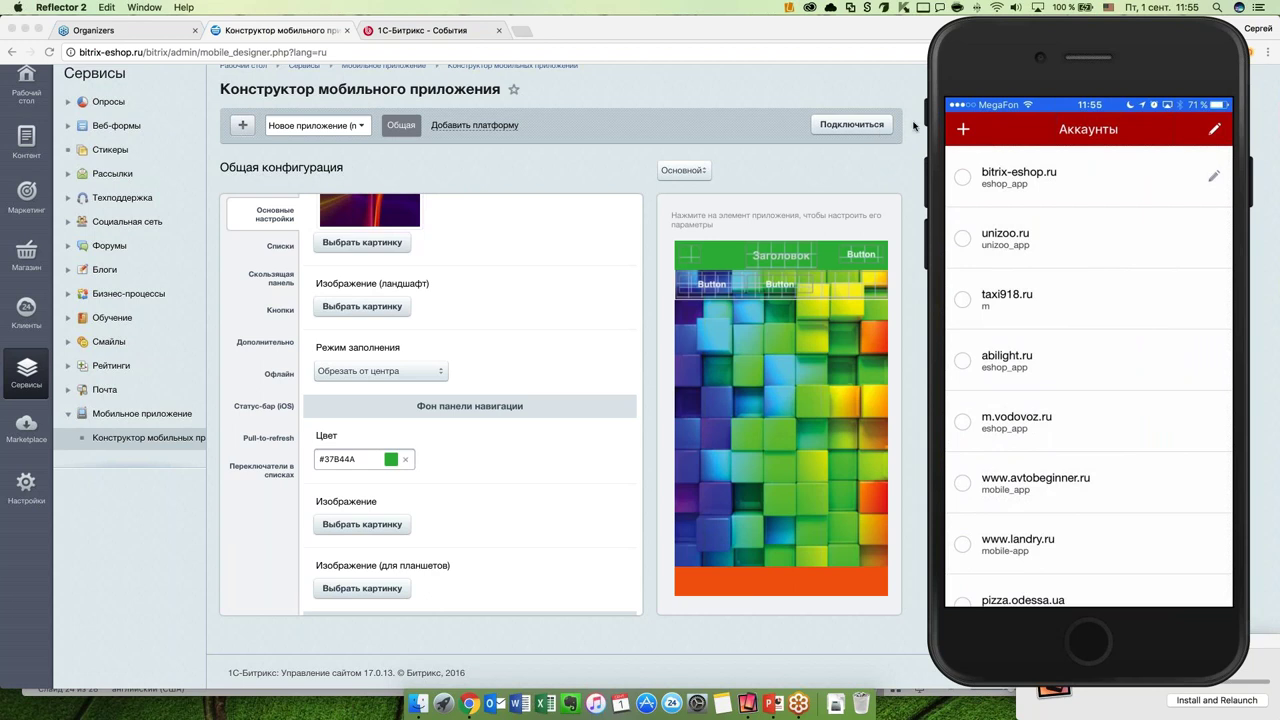
# Step: Display the address and QR code for connecting to the application and bring the mirrored phone back into view beside them
pyautogui.click(848, 126)
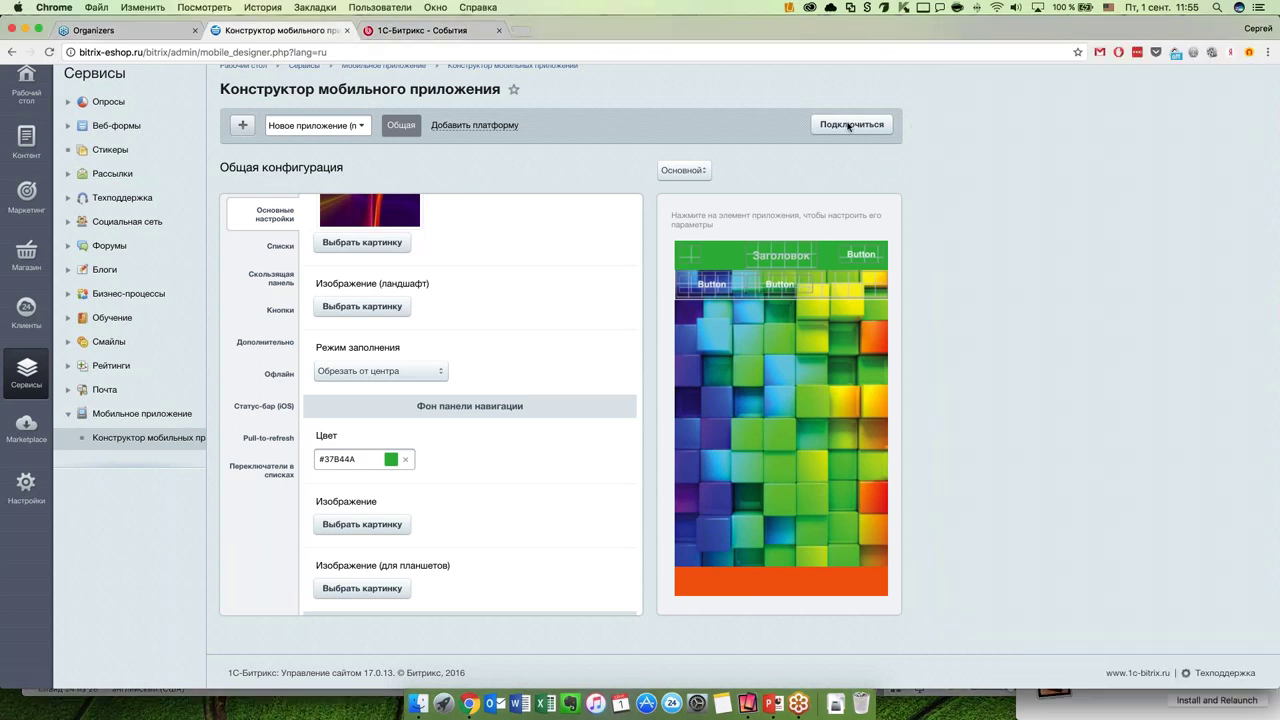
pyautogui.click(848, 126)
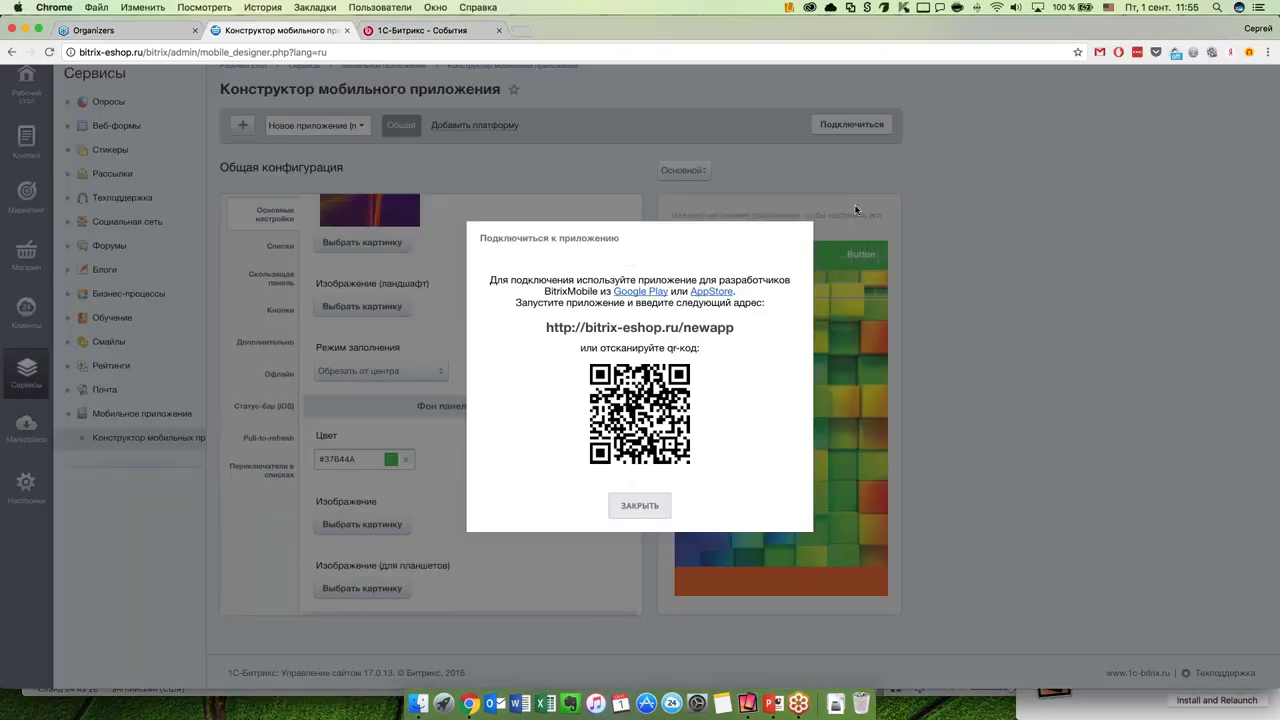
pyautogui.click(757, 708)
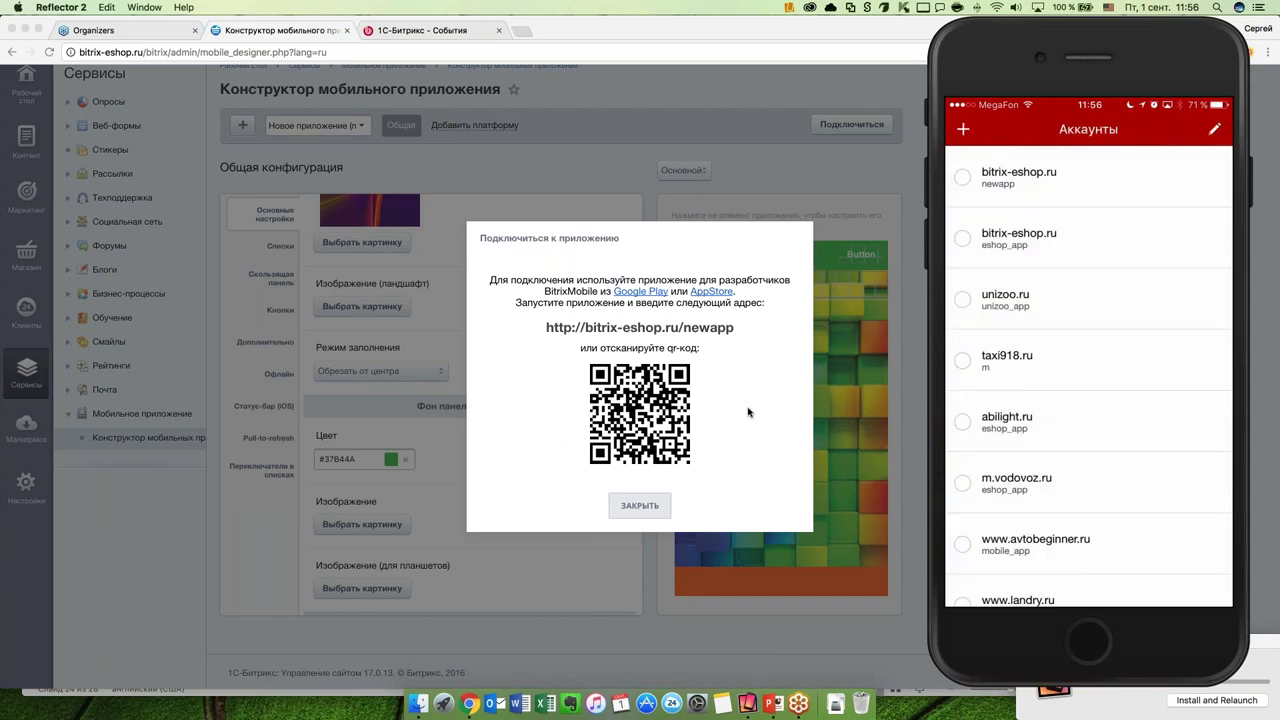
# Step: Close the connection dialog and shift the mirrored phone slightly towards the app preview
pyautogui.click(642, 512)
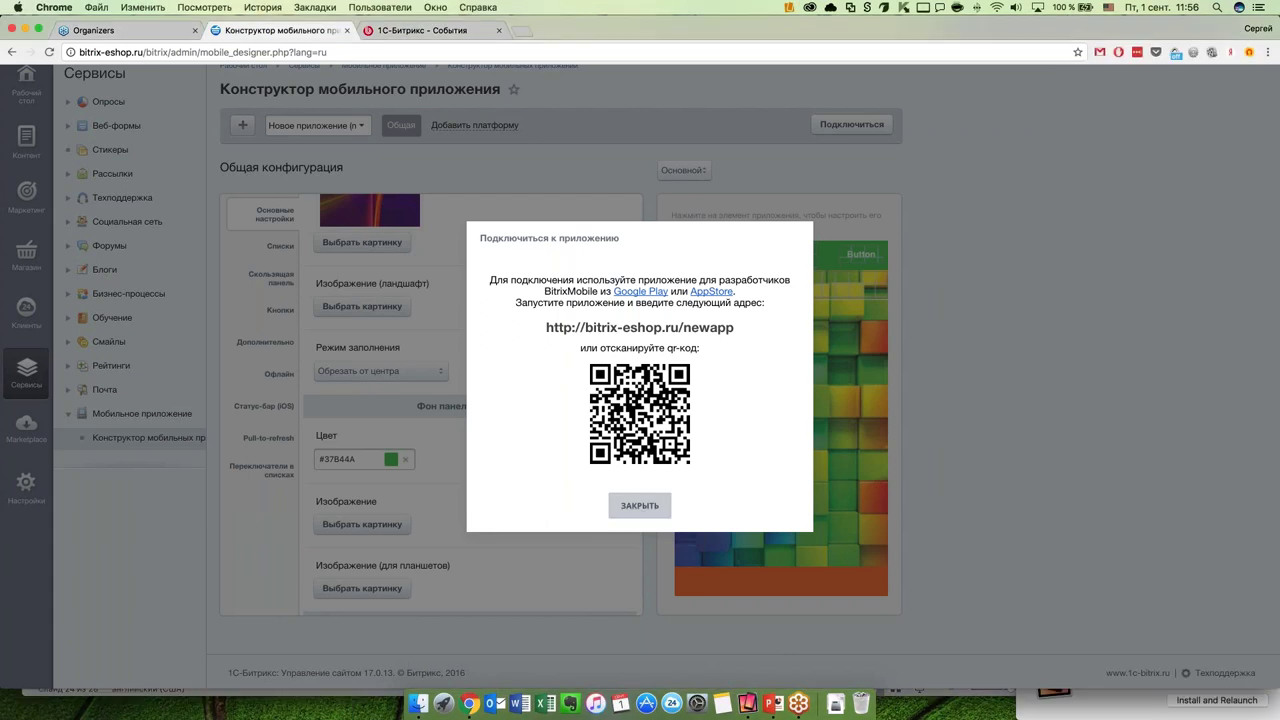
pyautogui.click(640, 505)
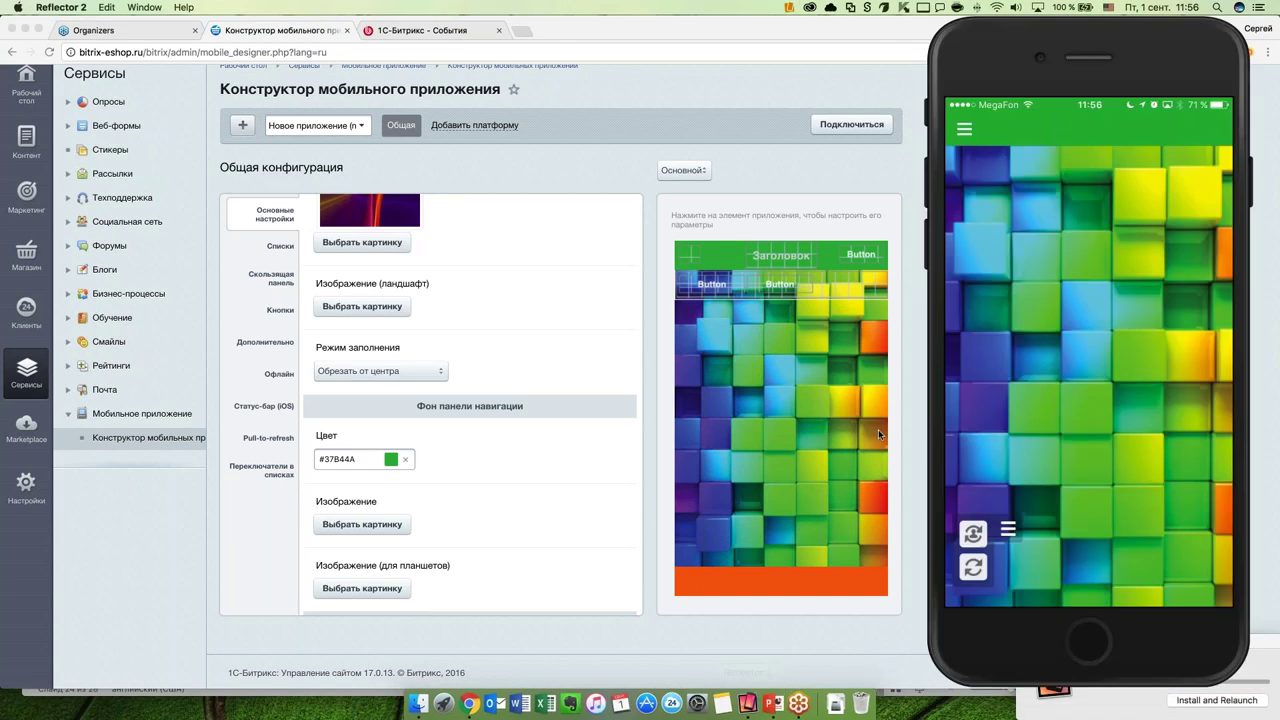
pyautogui.moveTo(1087, 57)
pyautogui.mouseDown()
pyautogui.moveTo(1023, 57)
pyautogui.moveTo(1108, 56)
pyautogui.mouseUp()
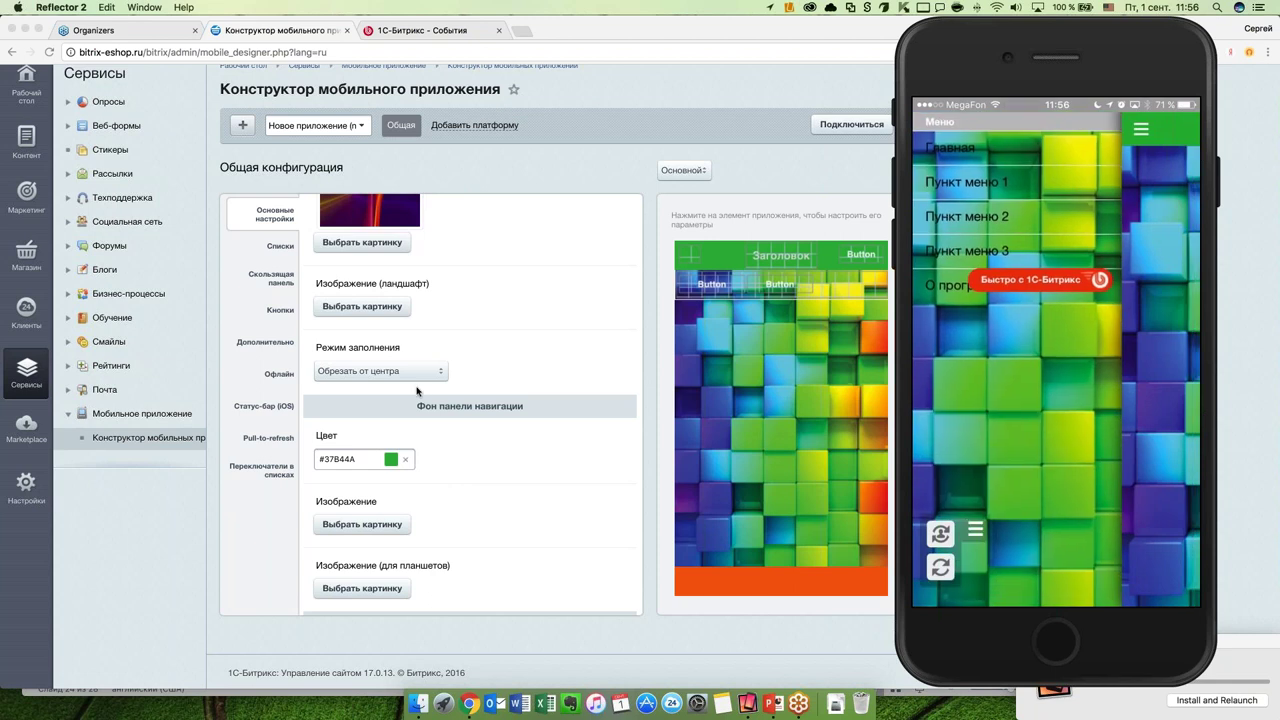
# Step: Replace the background image of the app screens with the purple and orange abstract picture and bring the mirrored phone back into view
pyautogui.scroll(2, 417, 390)
pyautogui.scroll(-5, 425, 340)
pyautogui.scroll(1, 425, 338)
pyautogui.scroll(6, 425, 338)
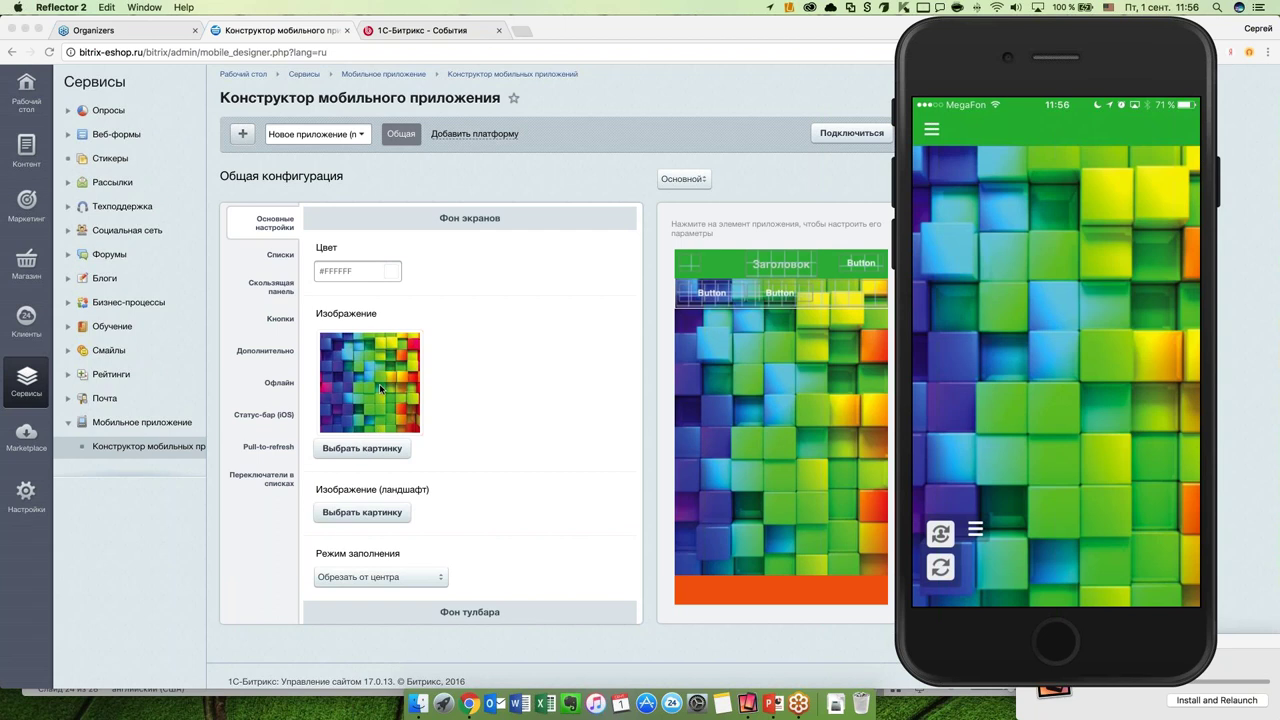
pyautogui.click(380, 389)
pyautogui.click(372, 447)
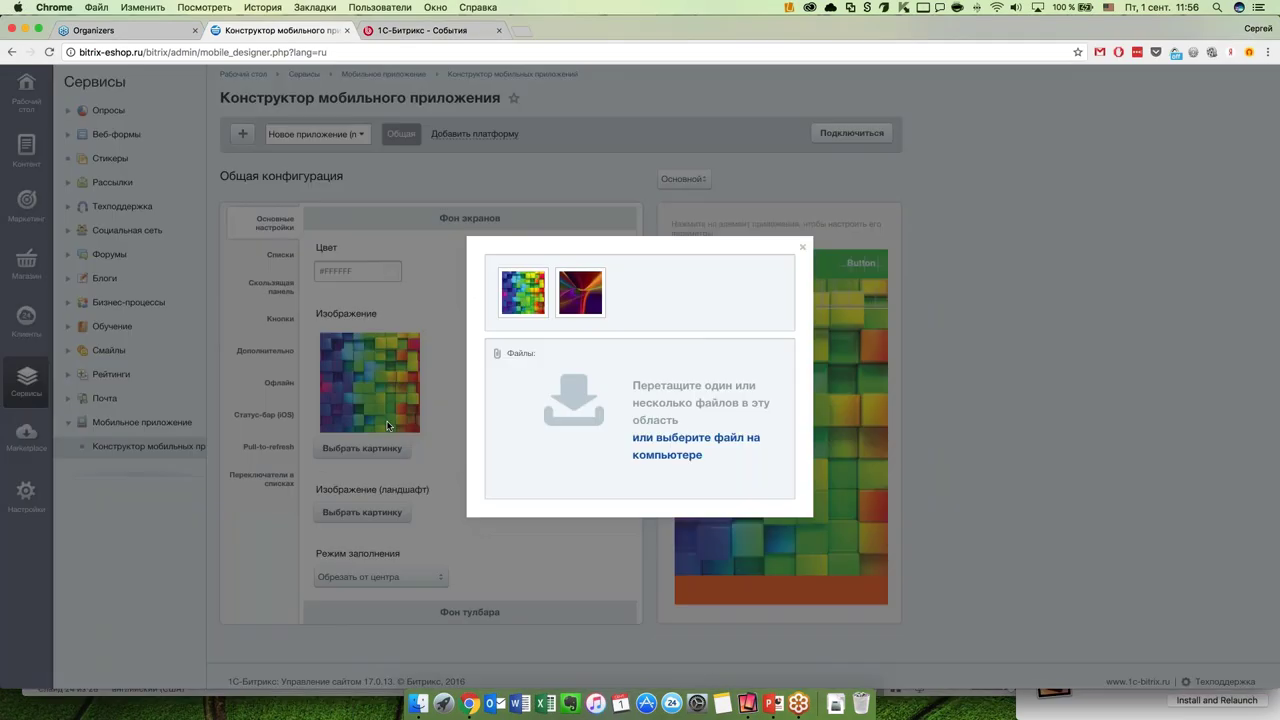
pyautogui.click(598, 276)
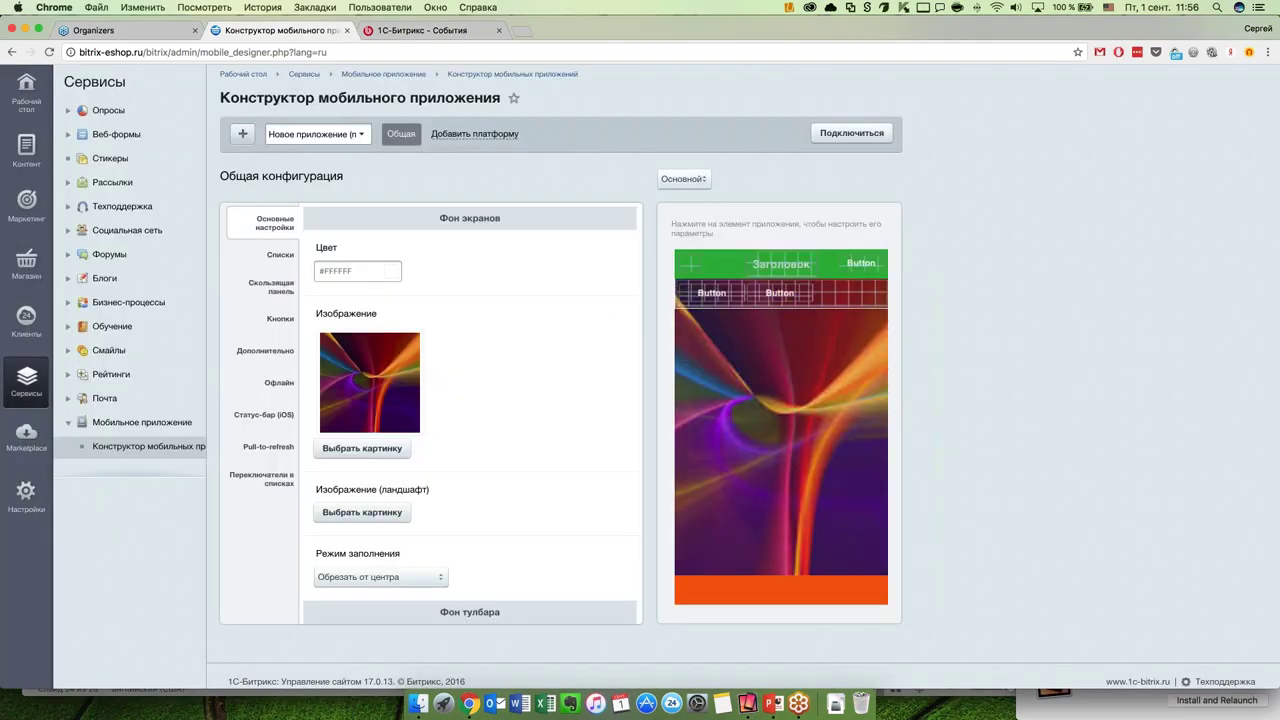
pyautogui.click(755, 698)
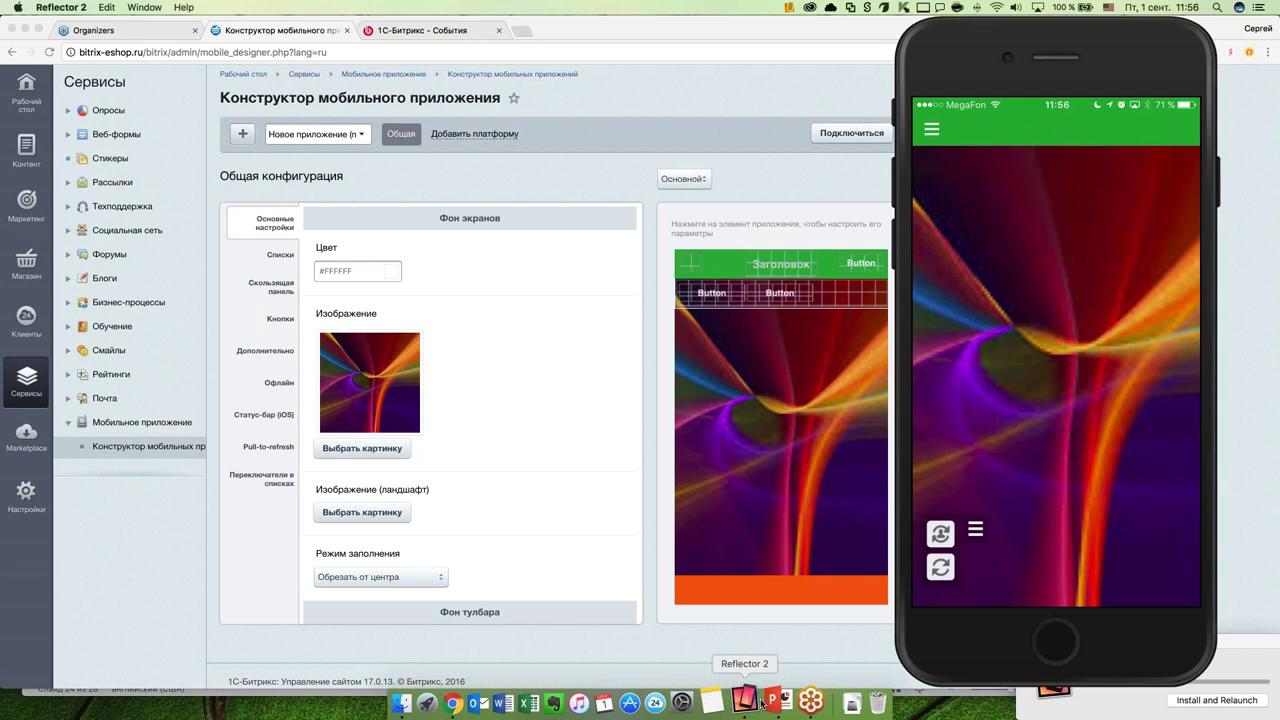
# Step: Narrow the browser window so the constructor settings and the mirrored phone stand side by side
pyautogui.scroll(1, 474, 483)
pyautogui.scroll(-5, 481, 451)
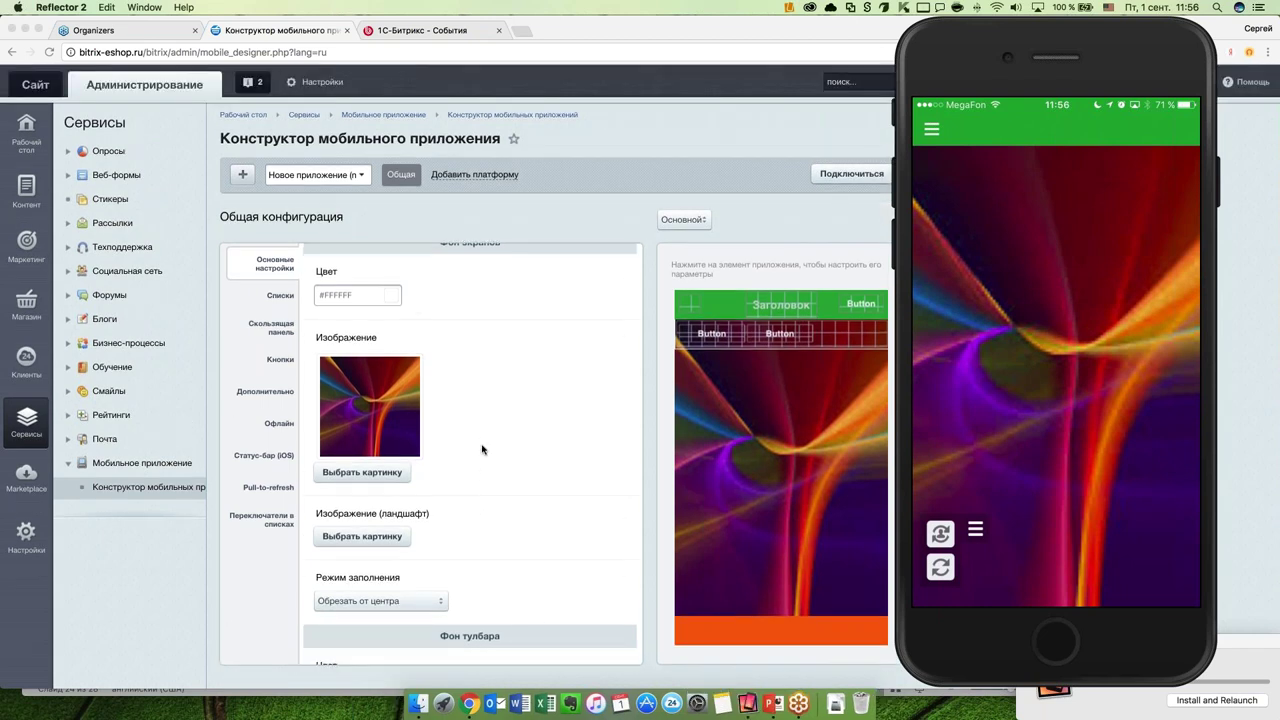
pyautogui.scroll(-5, 481, 450)
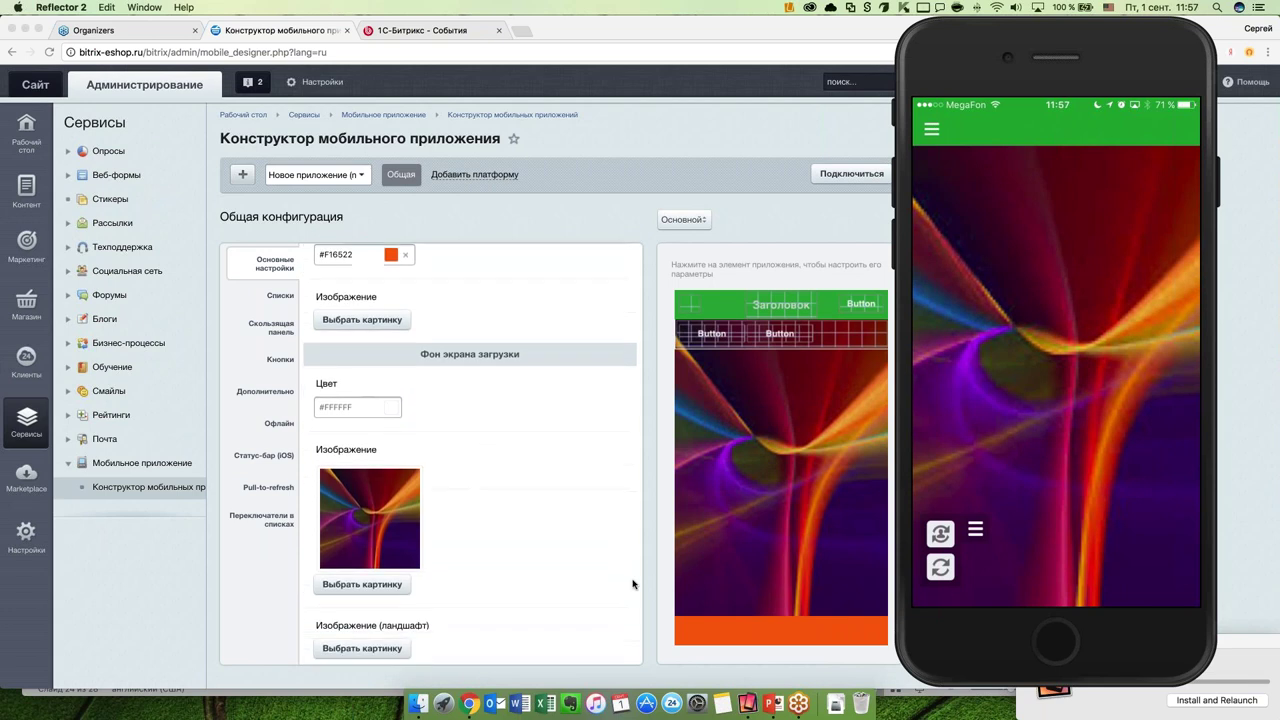
pyautogui.click(1248, 678)
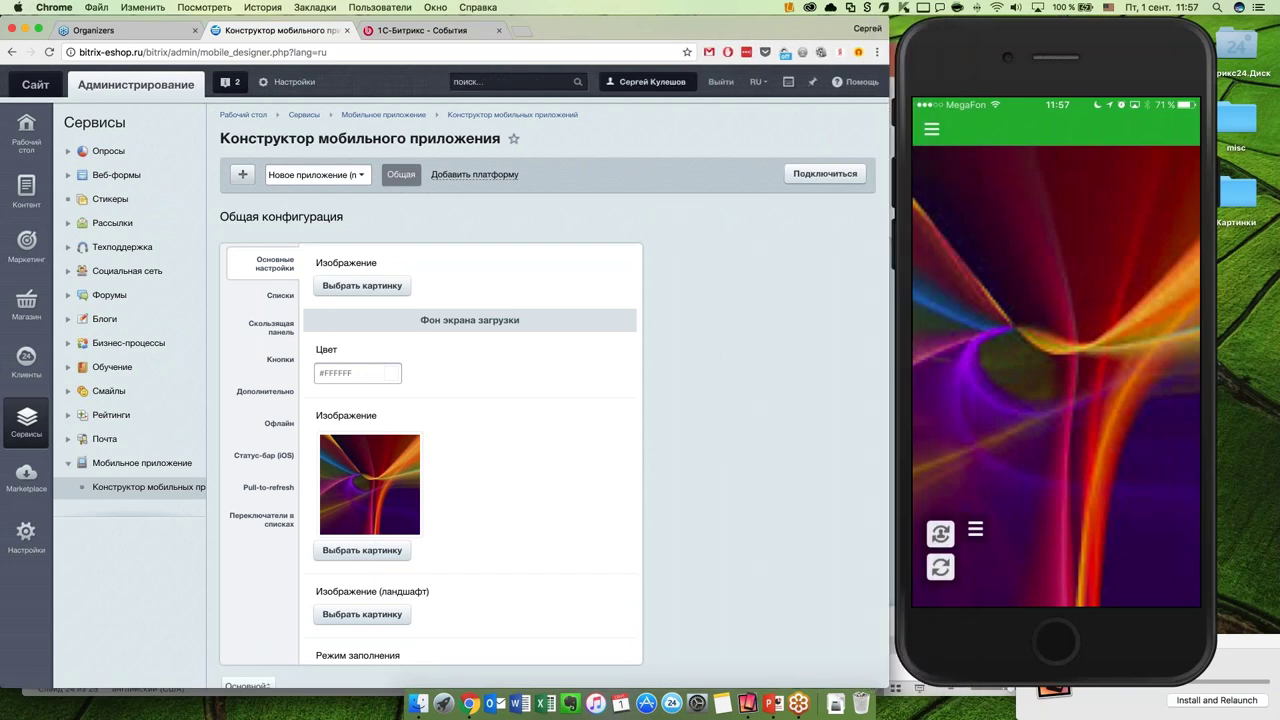
# Step: Set the navigation panel background colour to the dark red #9D0A0F
pyautogui.scroll(1, 440, 407)
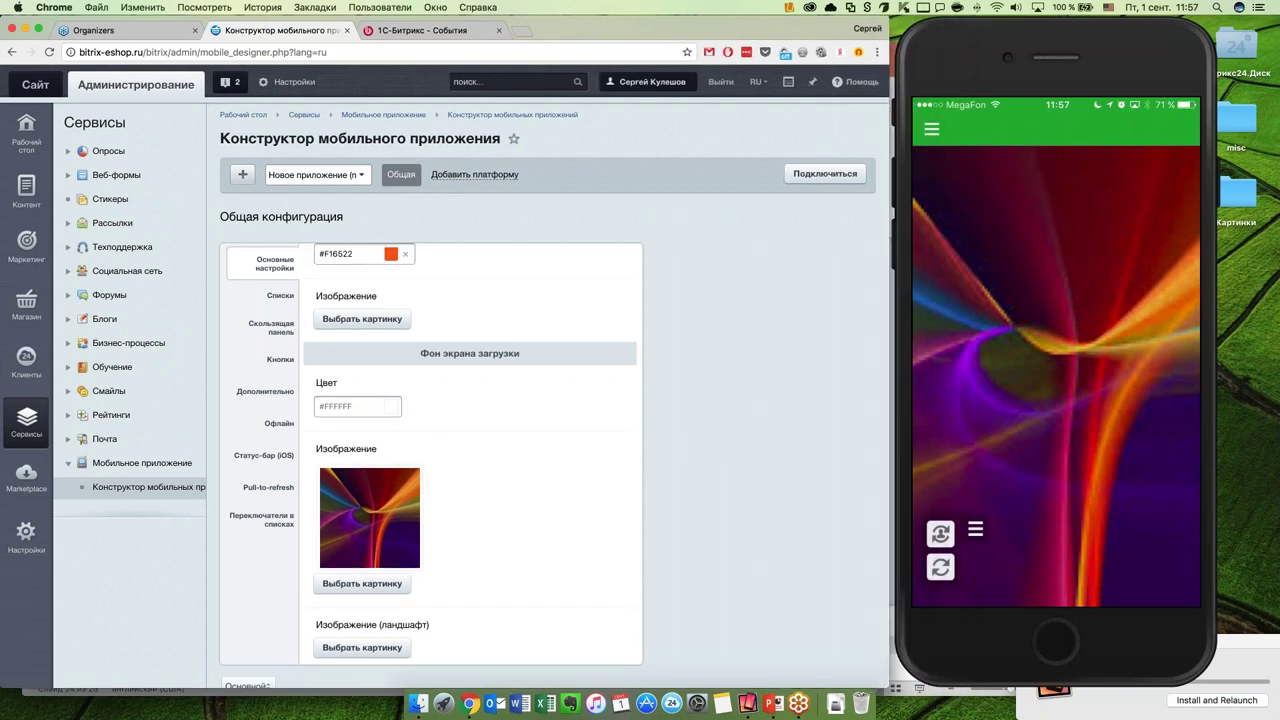
pyautogui.scroll(-3, 457, 429)
pyautogui.scroll(10, 458, 435)
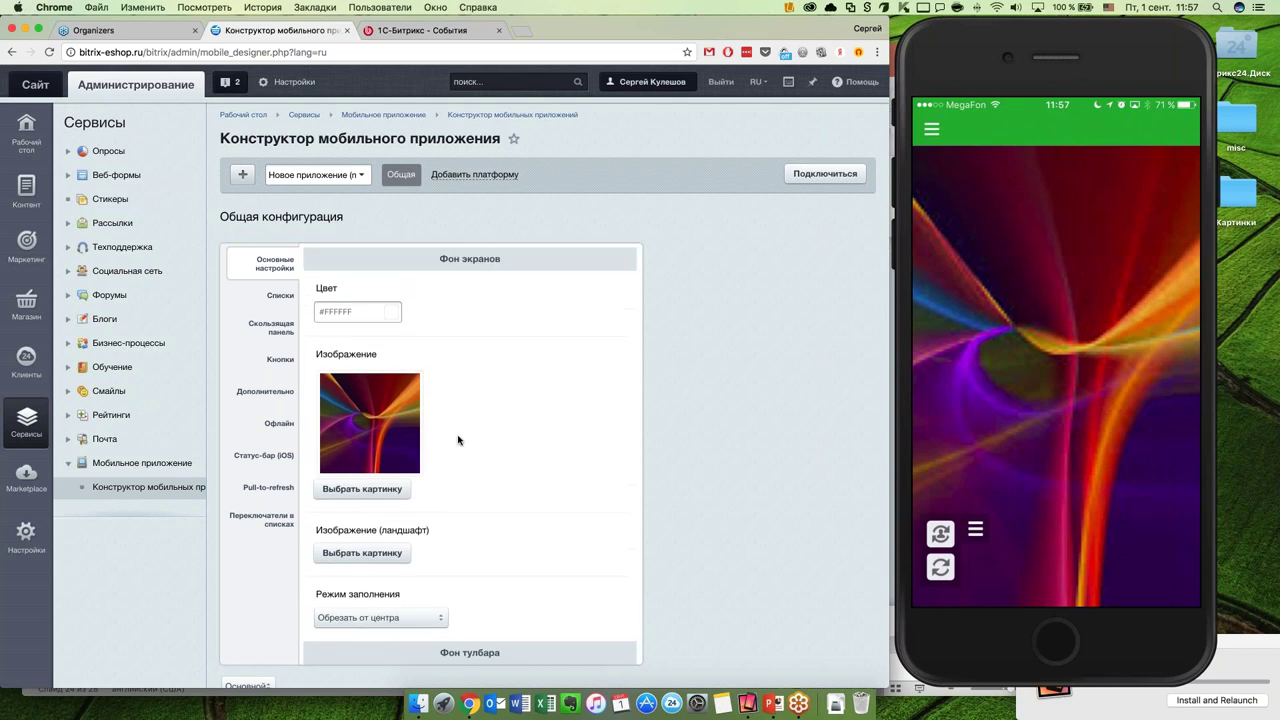
pyautogui.scroll(-15, 458, 438)
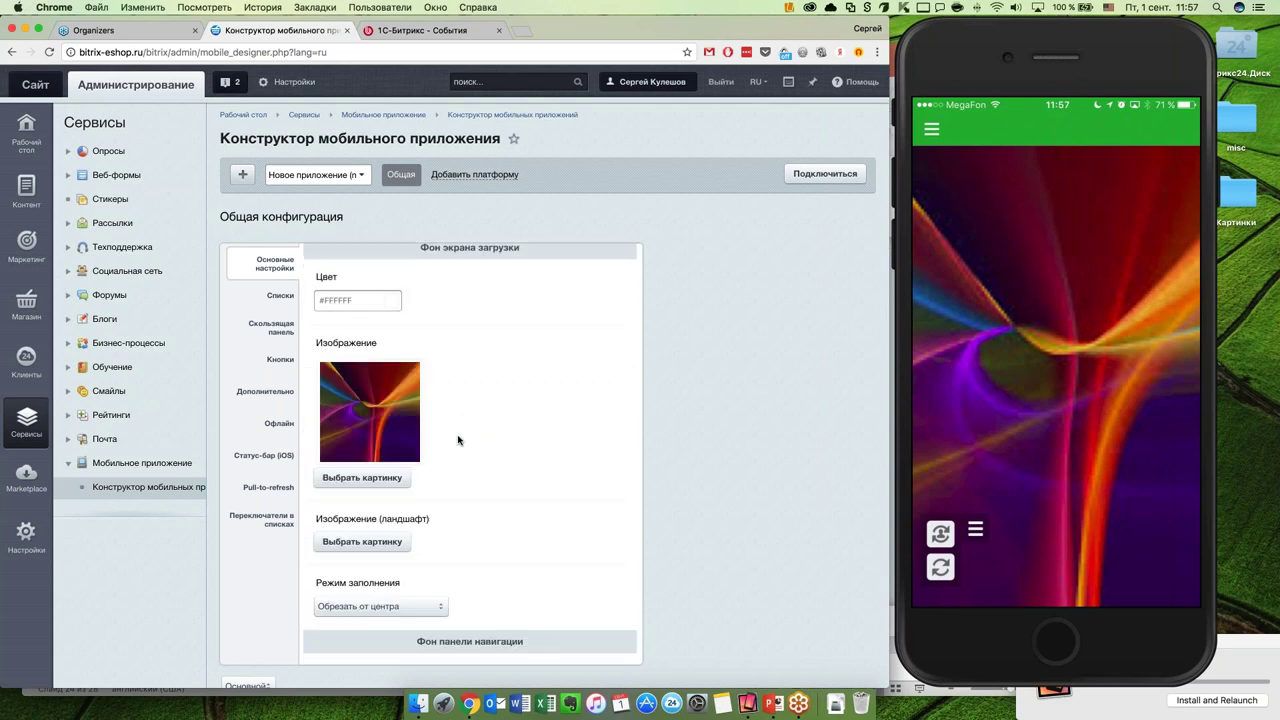
pyautogui.click(391, 400)
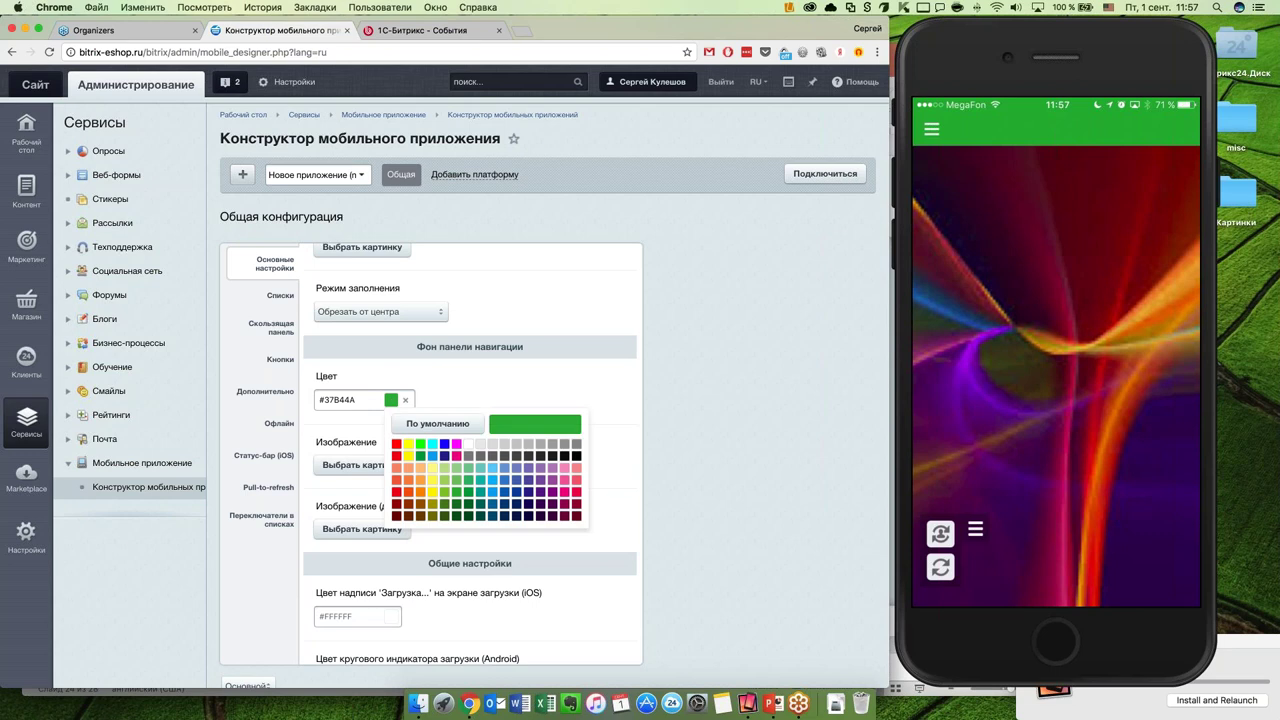
pyautogui.click(397, 504)
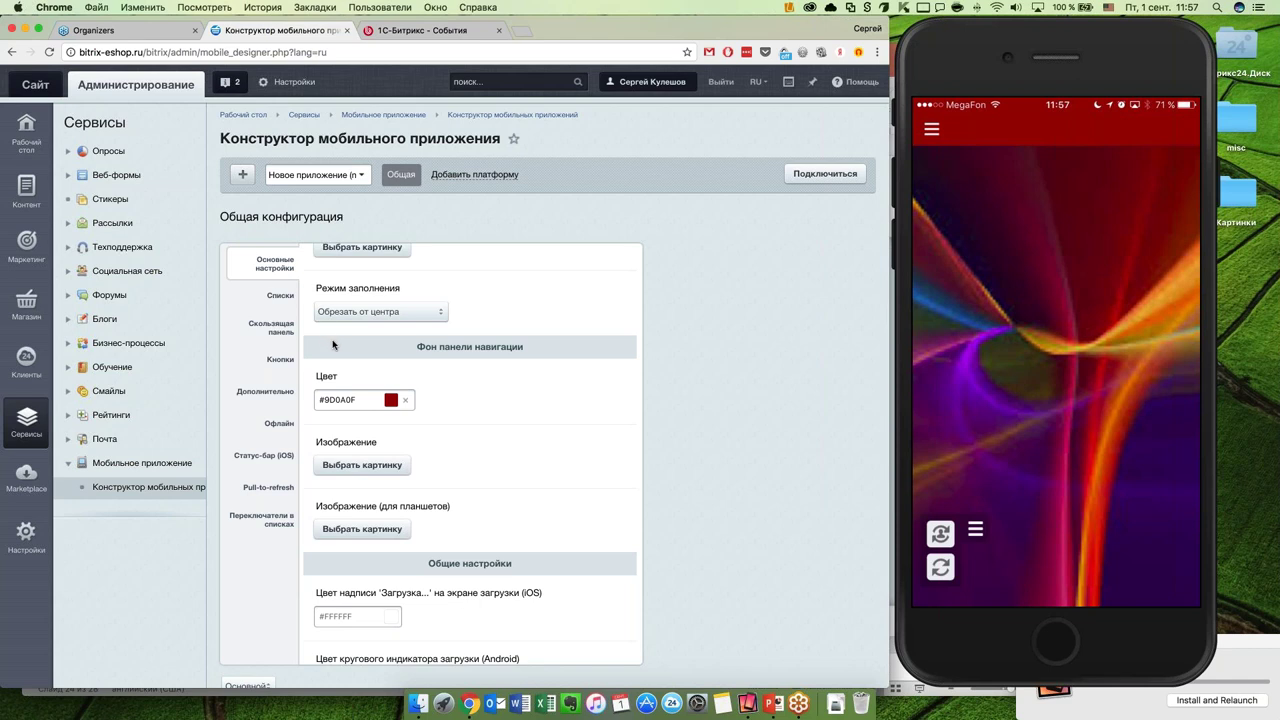
# Step: Widen the browser window over the phone and display the Списки preview alongside the list settings
pyautogui.click(271, 298)
pyautogui.scroll(-1, 449, 363)
pyautogui.moveTo(886, 444); pyautogui.dragTo(1120, 444)
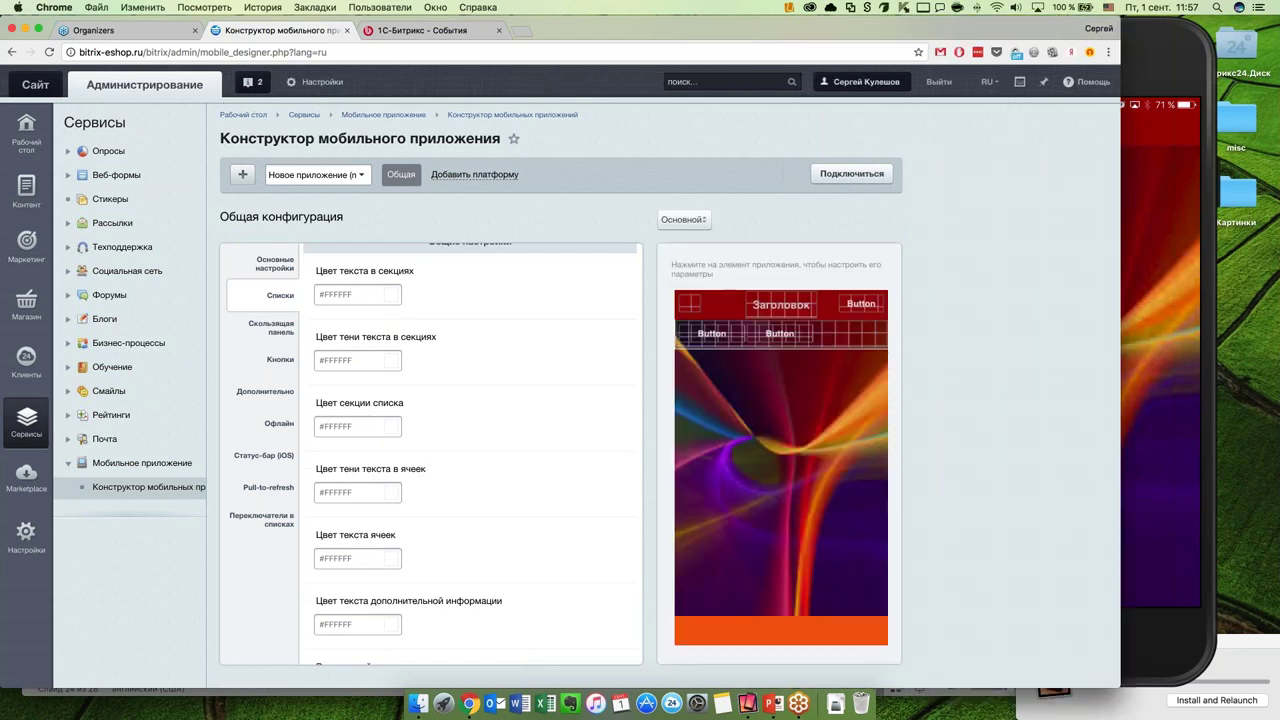
pyautogui.click(700, 222)
pyautogui.click(699, 244)
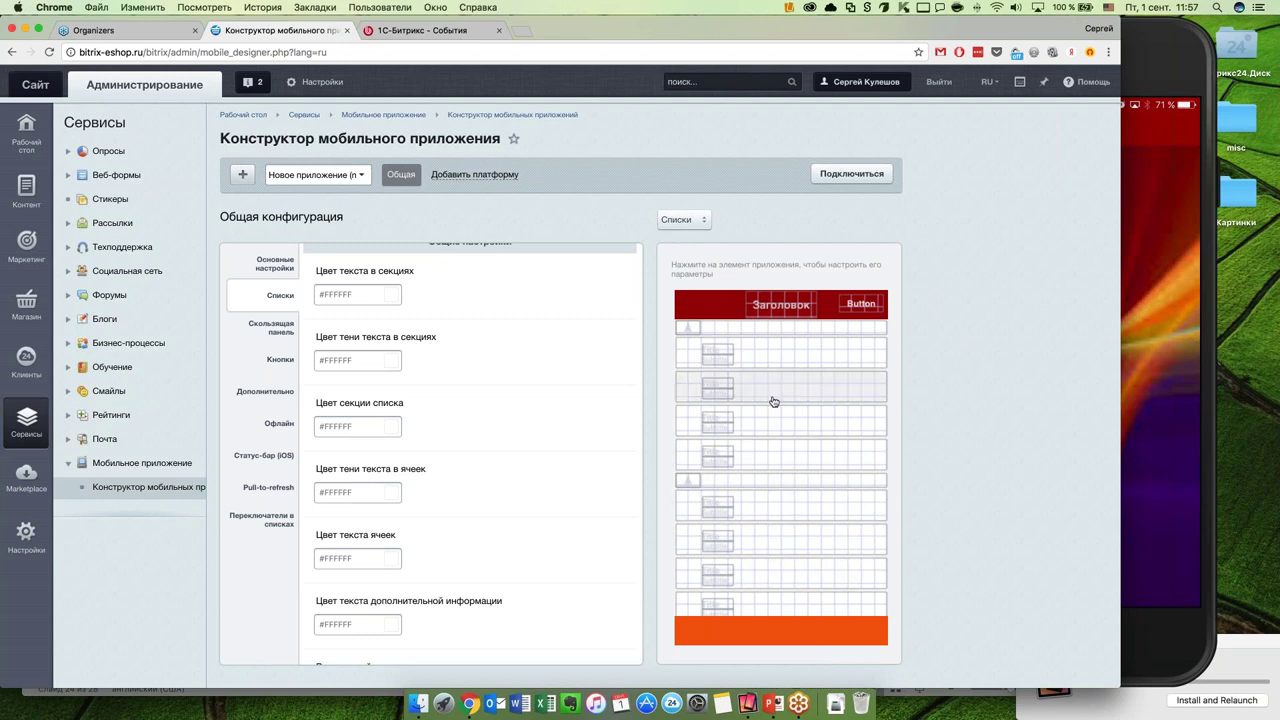
pyautogui.click(774, 345)
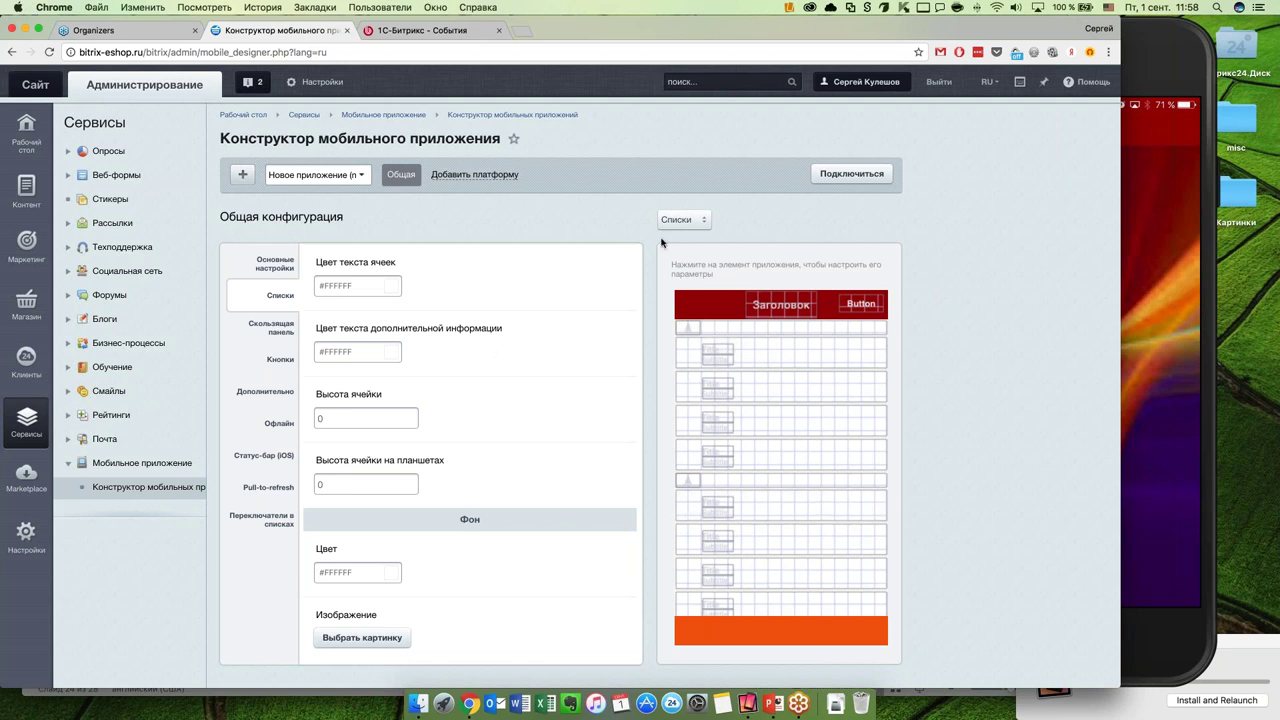
# Step: View the Загрузка preview of the application and return the preview to Списки
pyautogui.click(693, 221)
pyautogui.click(692, 208)
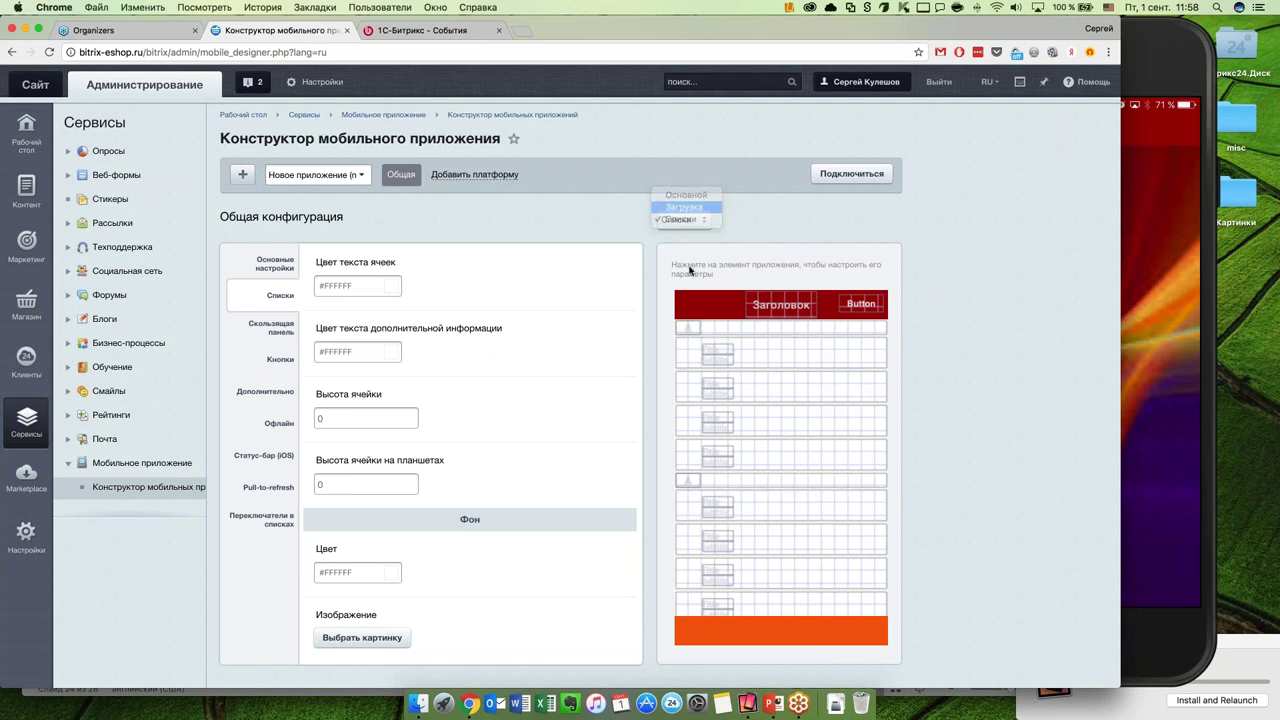
pyautogui.click(697, 219)
pyautogui.click(688, 231)
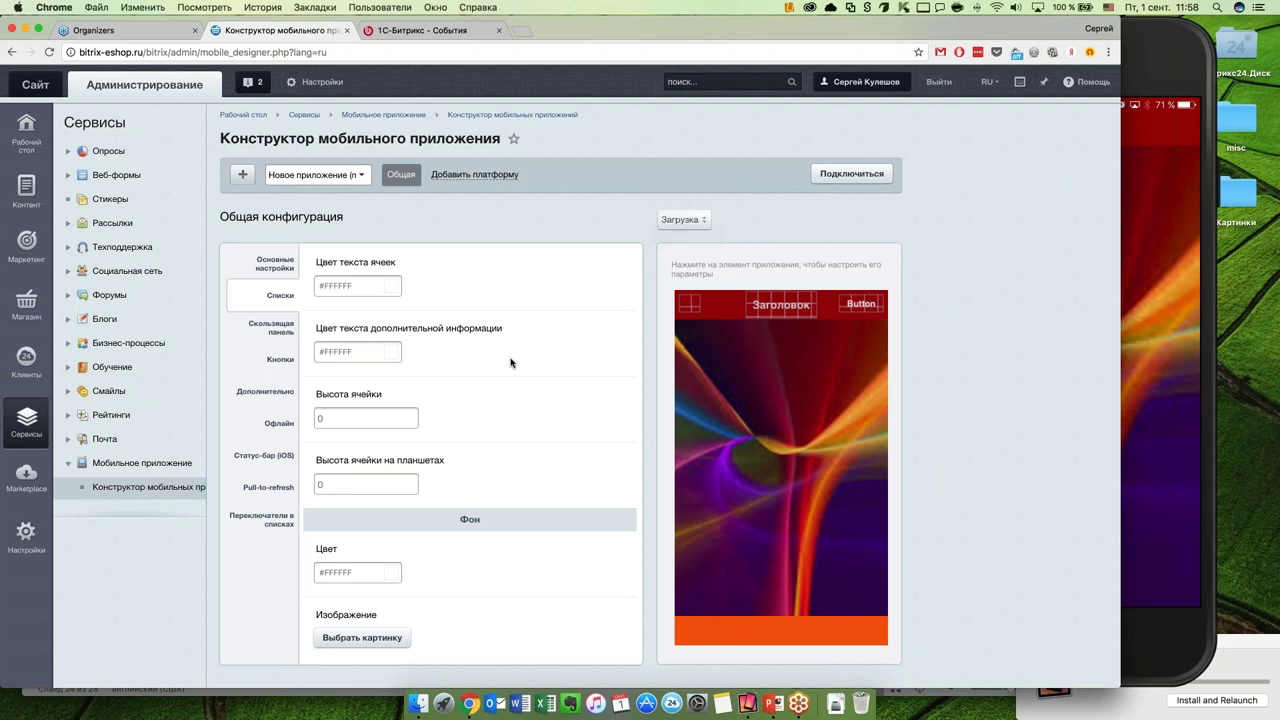
# Step: Examine the design settings of the sliding panel and of the buttons, down to the counter options
pyautogui.click(275, 334)
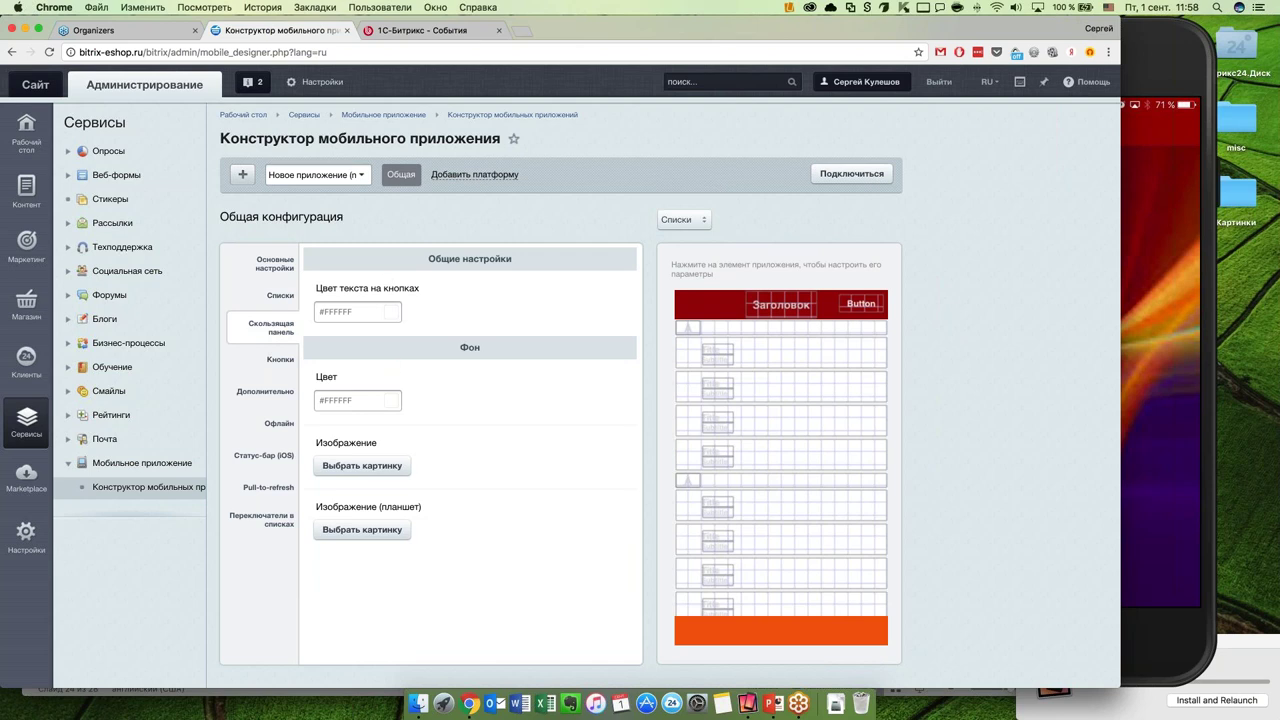
pyautogui.click(278, 366)
pyautogui.click(333, 311)
pyautogui.click(395, 311)
pyautogui.scroll(-5, 422, 544)
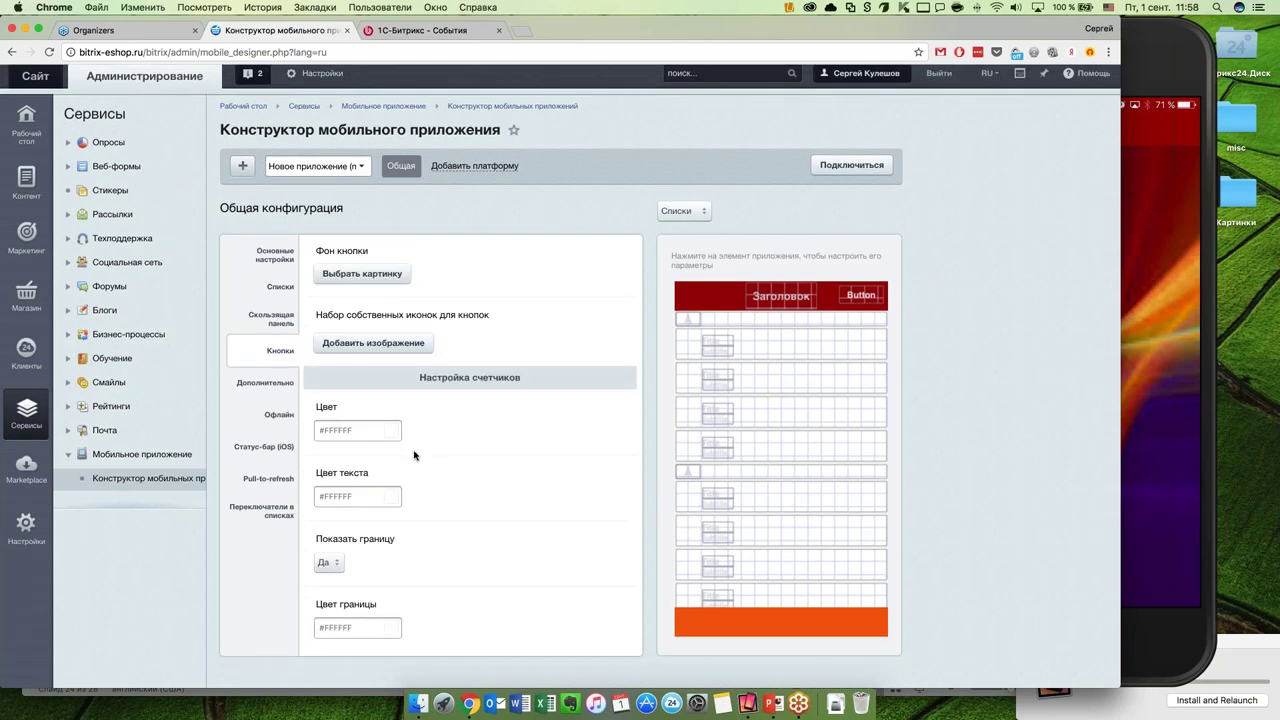
# Step: Examine the additional settings with push notifications and the offline settings with the launch mode, files and page assignments
pyautogui.click(268, 390)
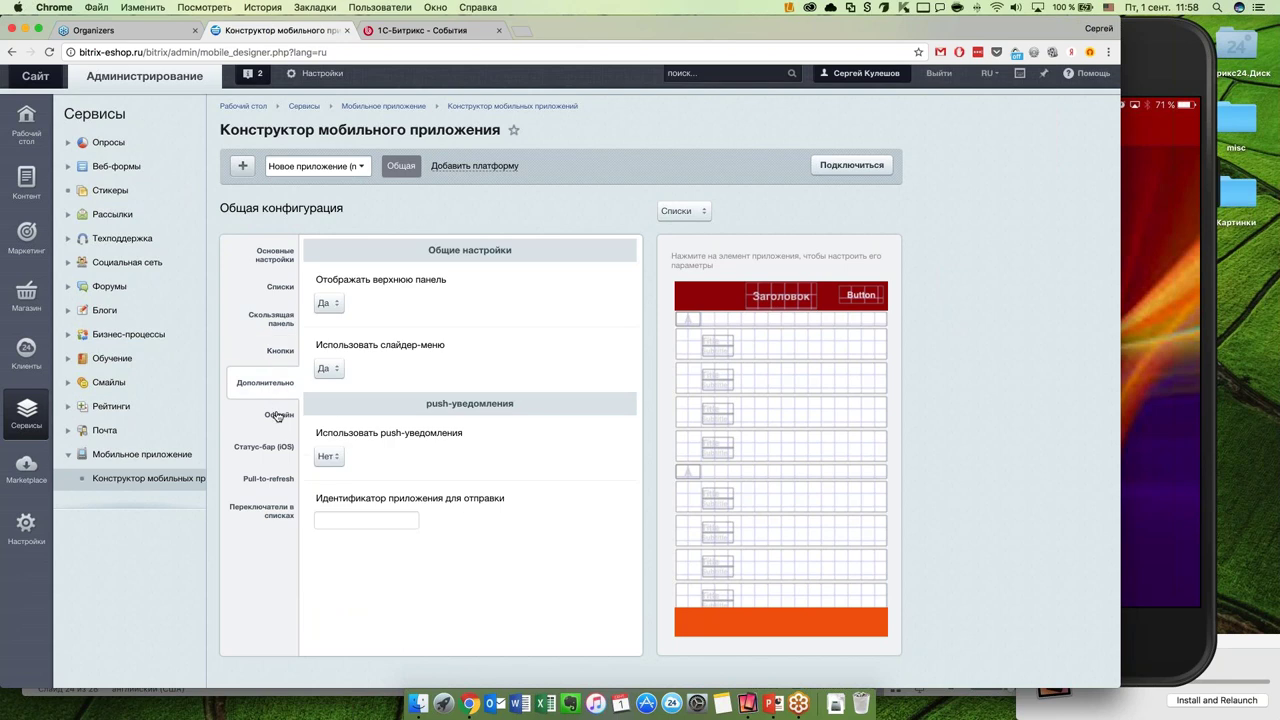
pyautogui.click(278, 415)
pyautogui.scroll(-1, 537, 482)
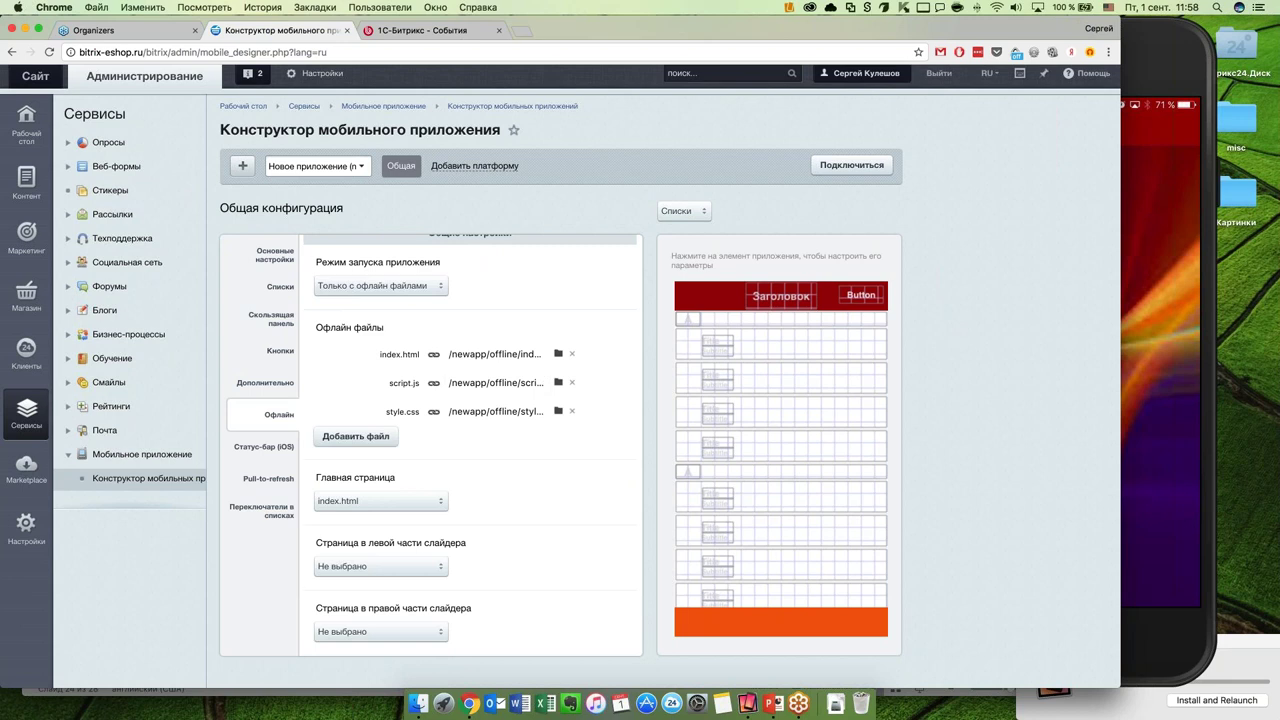
pyautogui.scroll(-1, 416, 481)
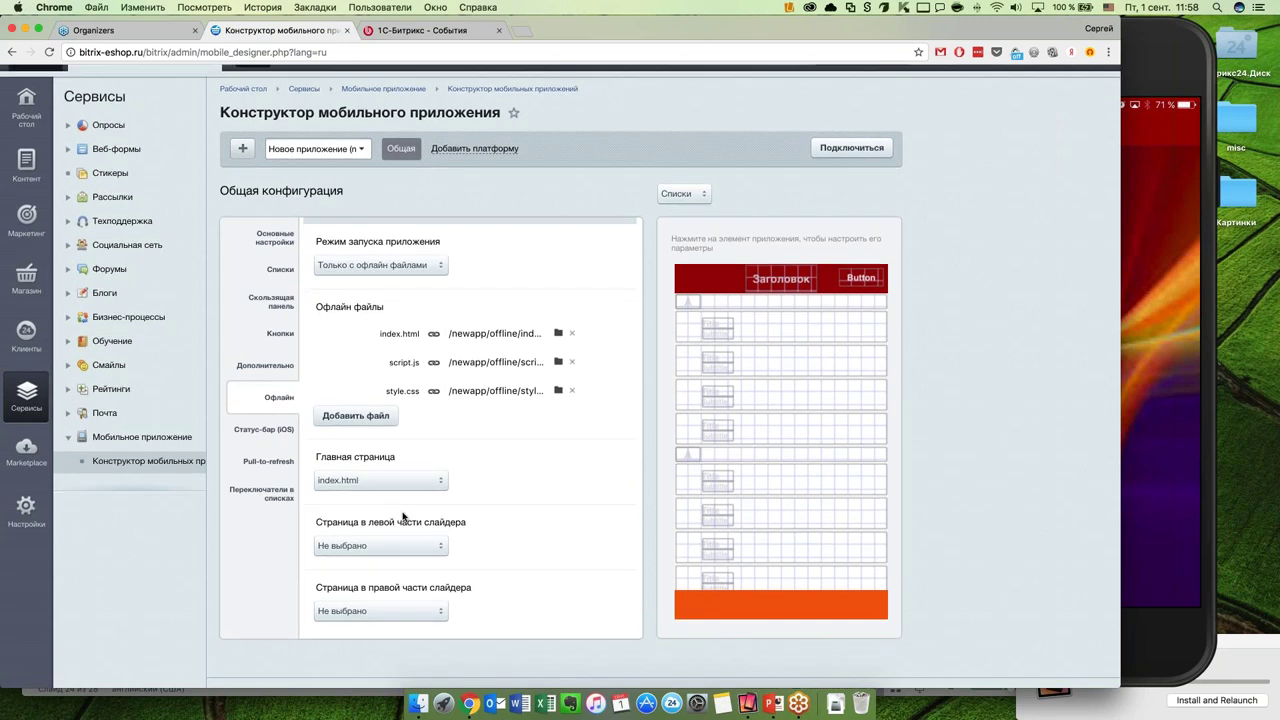
# Step: Examine the iOS status bar, Pull-to-refresh and list switch settings, and return to the main settings
pyautogui.click(276, 437)
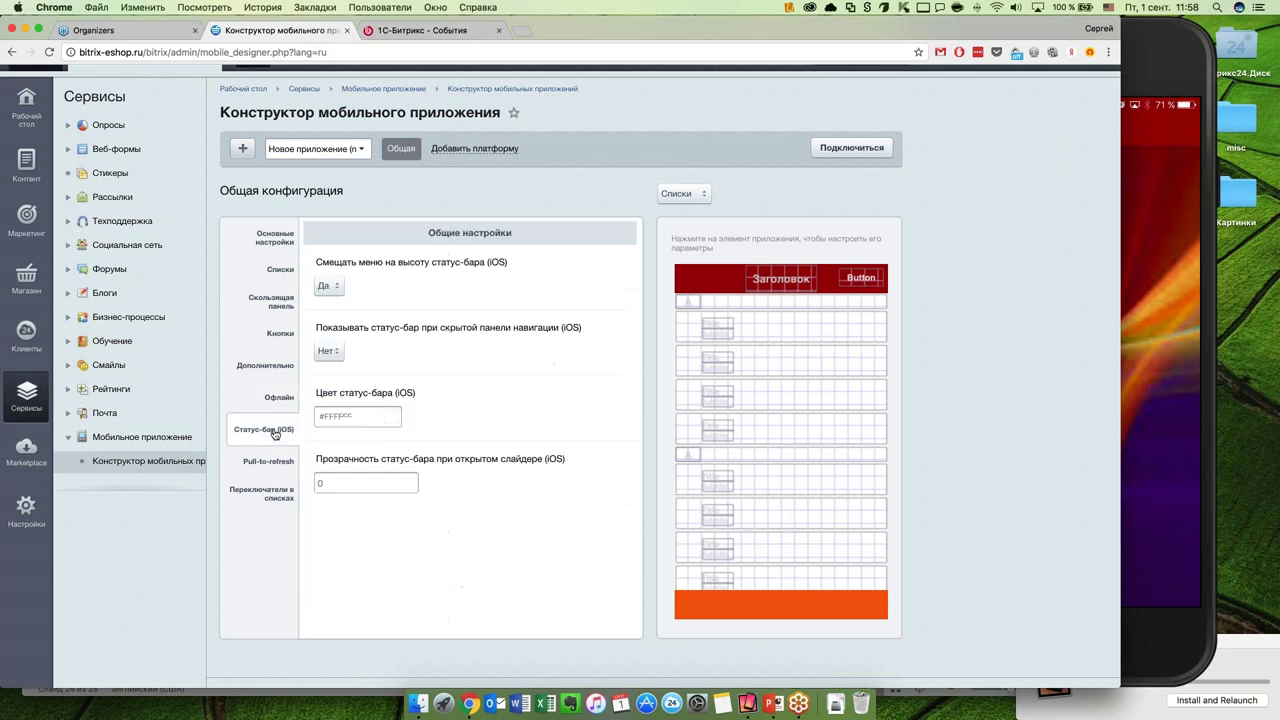
pyautogui.click(276, 466)
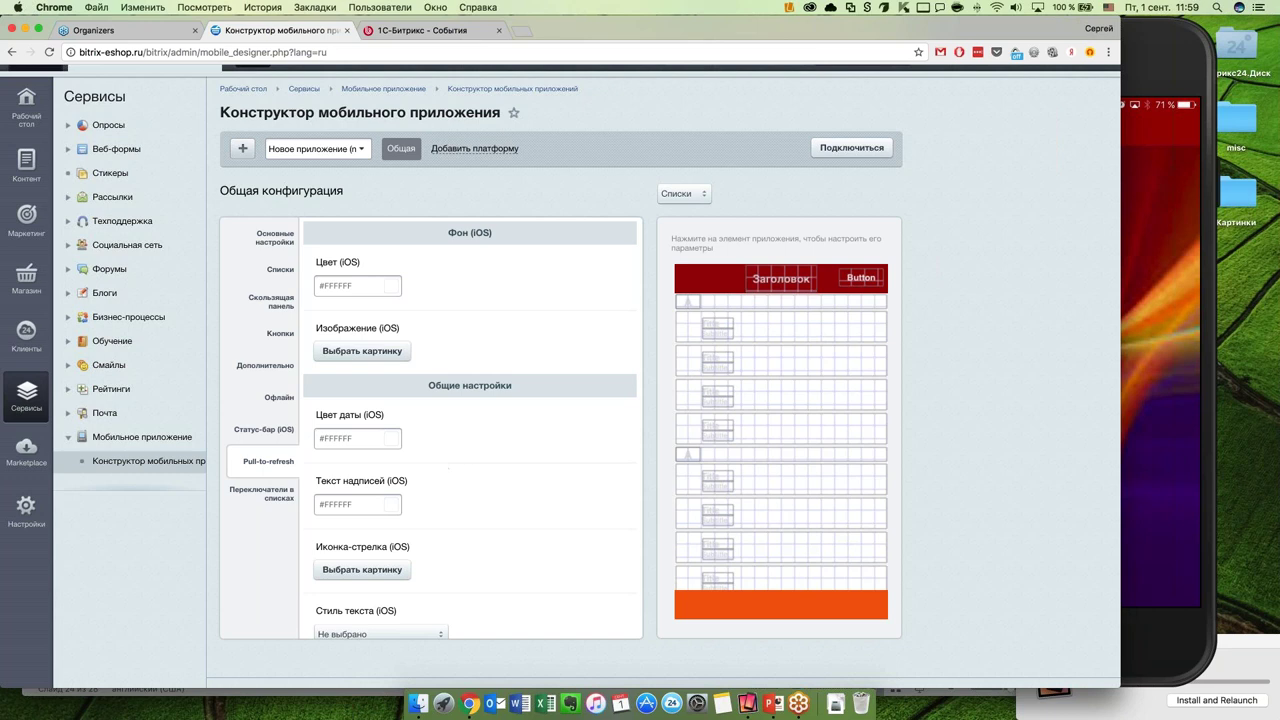
pyautogui.click(263, 496)
pyautogui.scroll(-1, 505, 471)
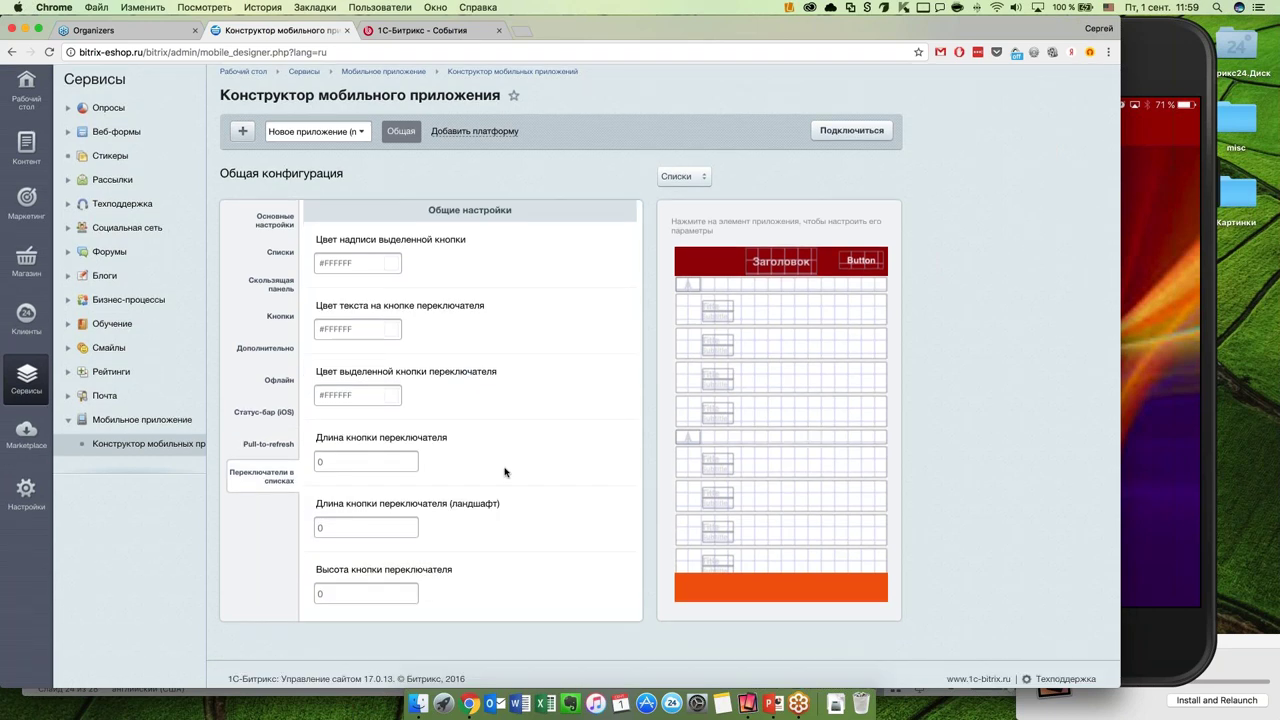
pyautogui.scroll(3, 505, 471)
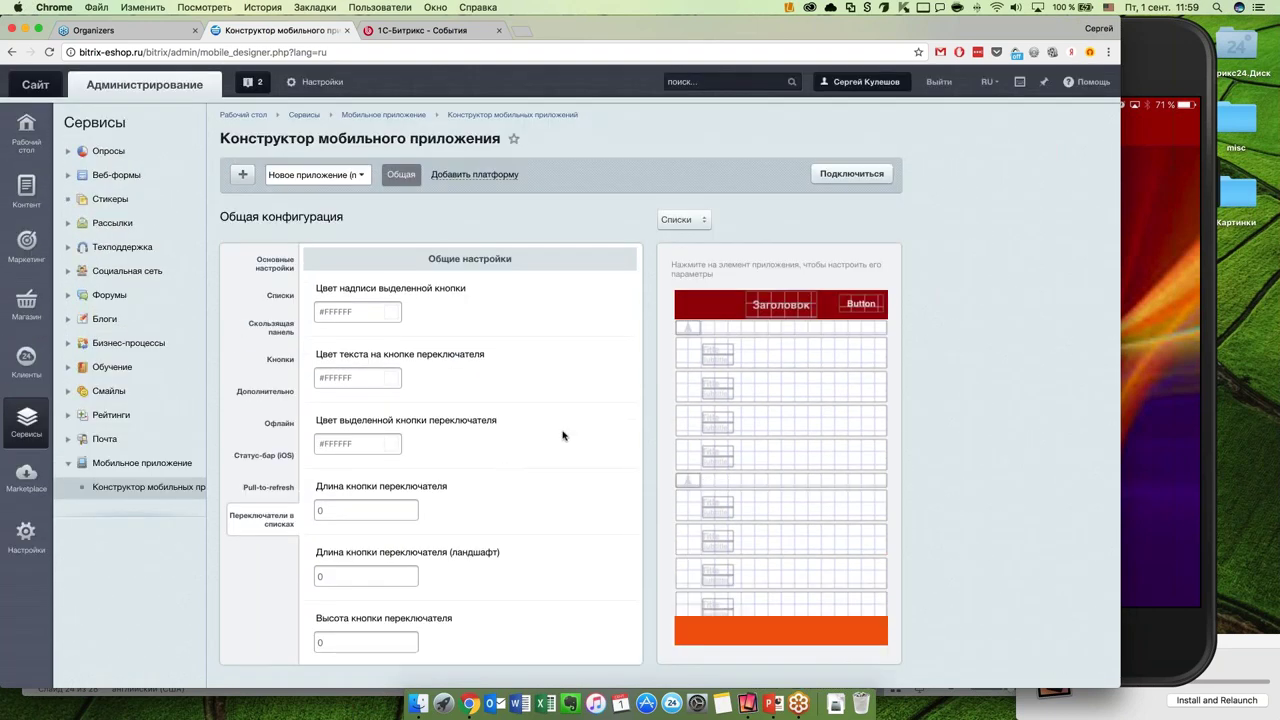
pyautogui.click(282, 272)
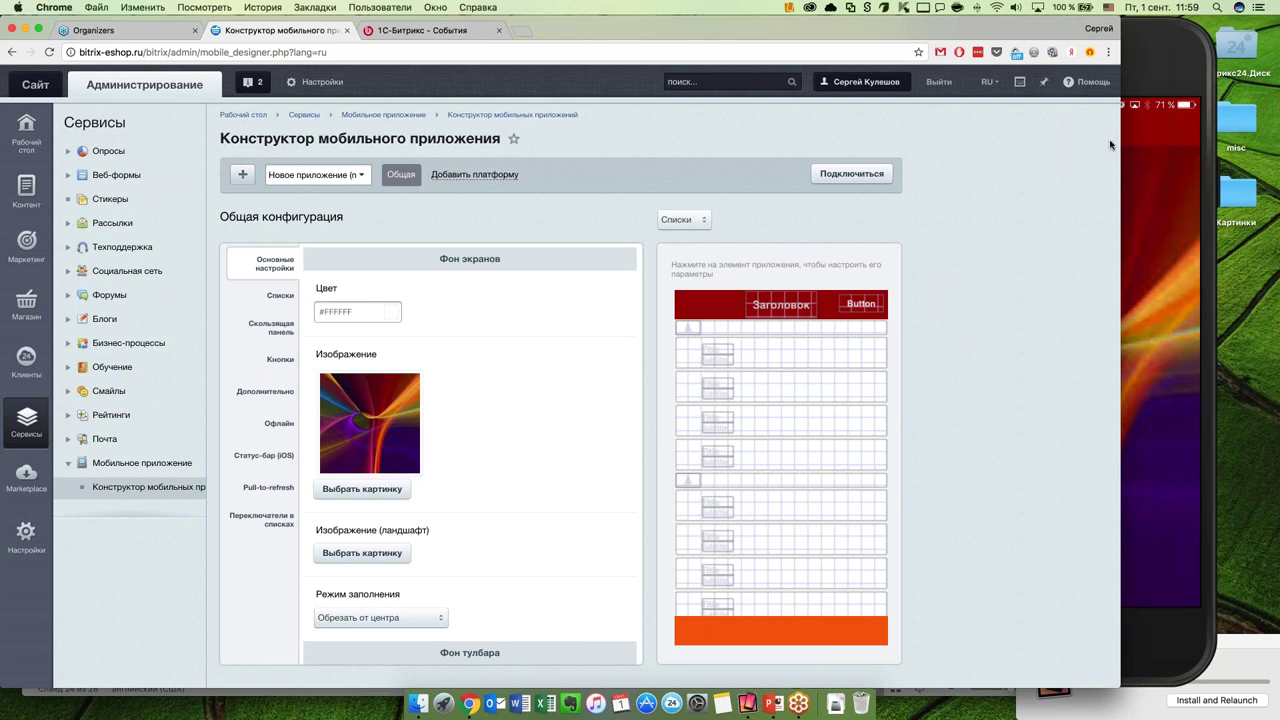
# Step: Bring up the mirrored phone, return to the browser and widen its window across the whole screen
pyautogui.click(1147, 80)
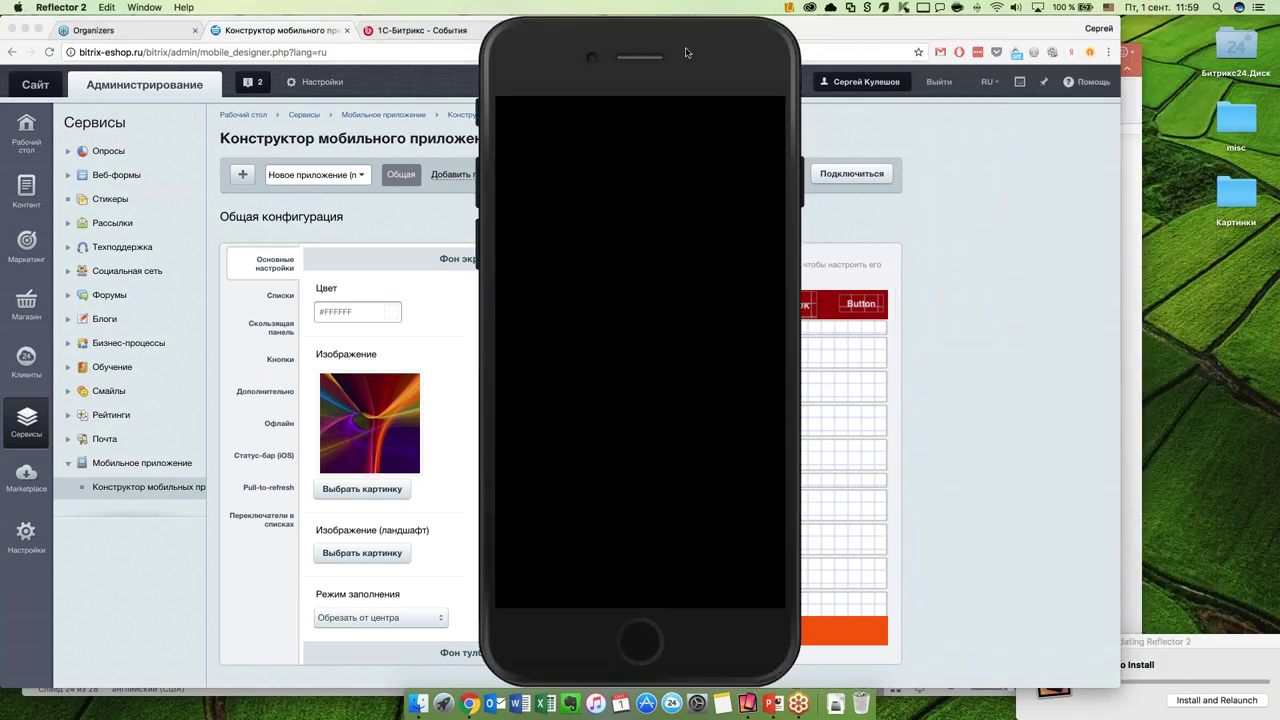
pyautogui.click(984, 218)
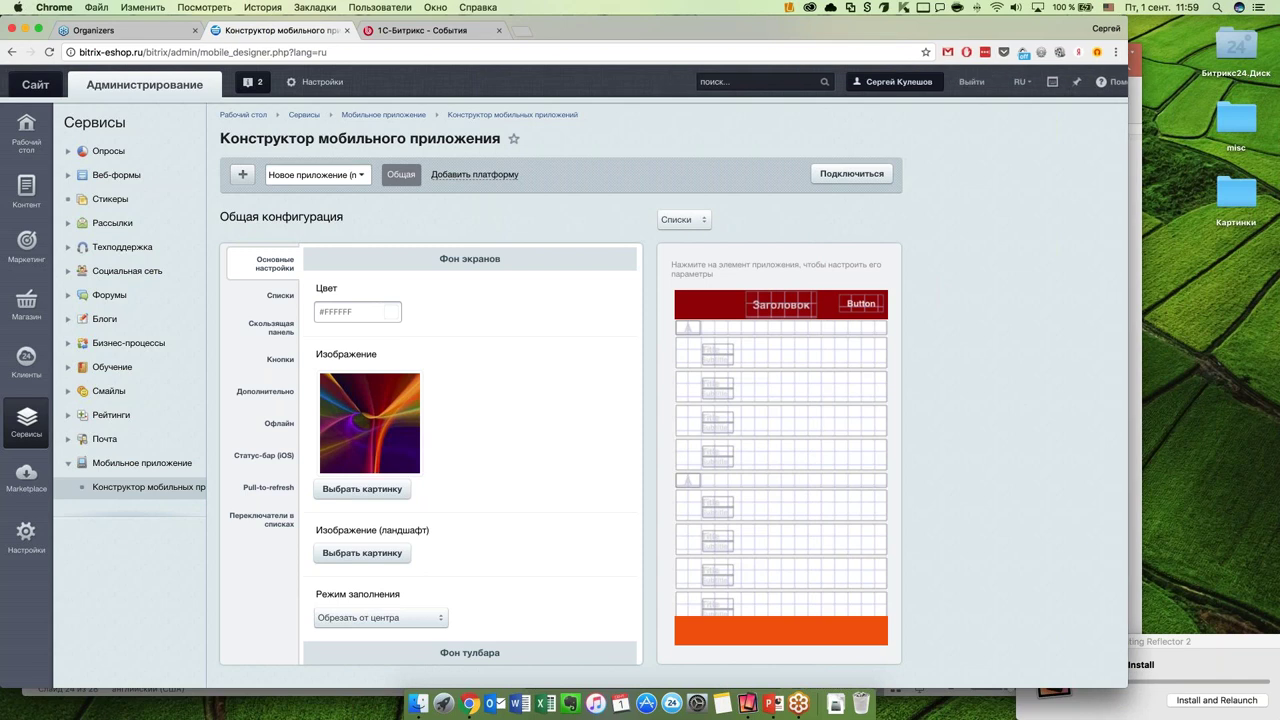
pyautogui.press('super+alt+f')
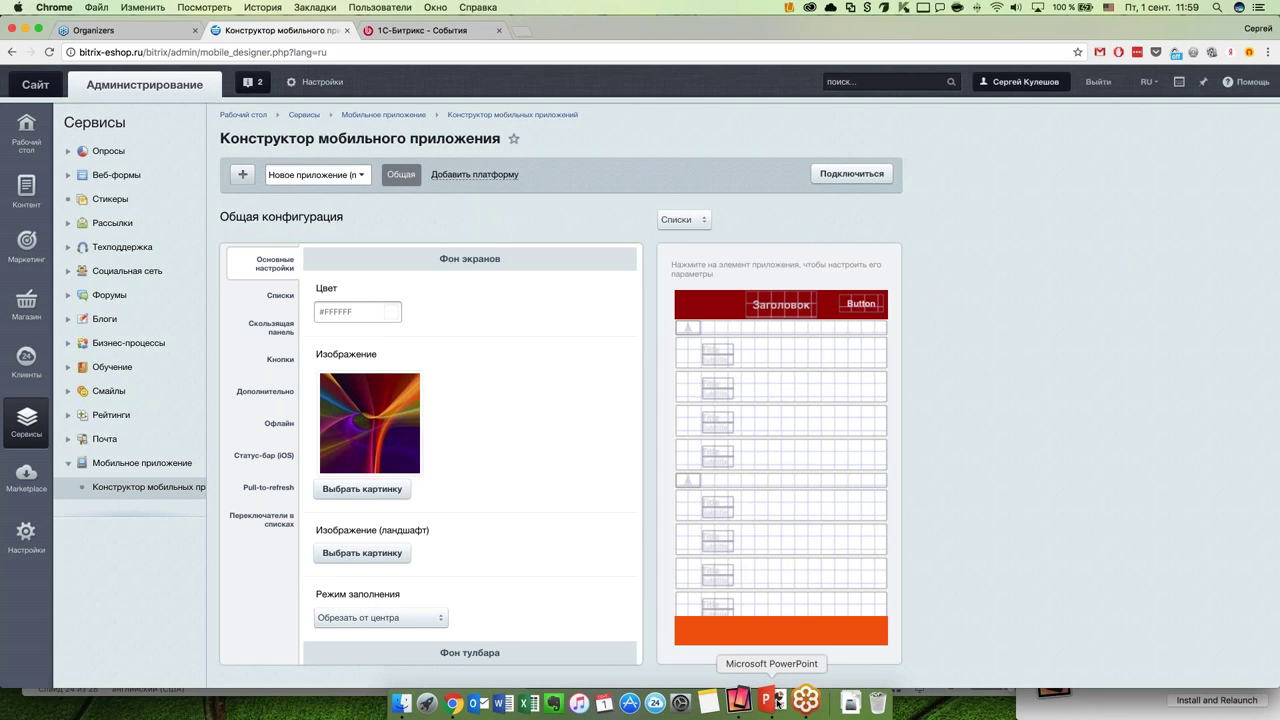
# Step: Switch to PowerPoint, start the slide show at "Конструктор BitrixMobile" and advance to the slide "Какие приложения можно создавать"
pyautogui.click(778, 700)
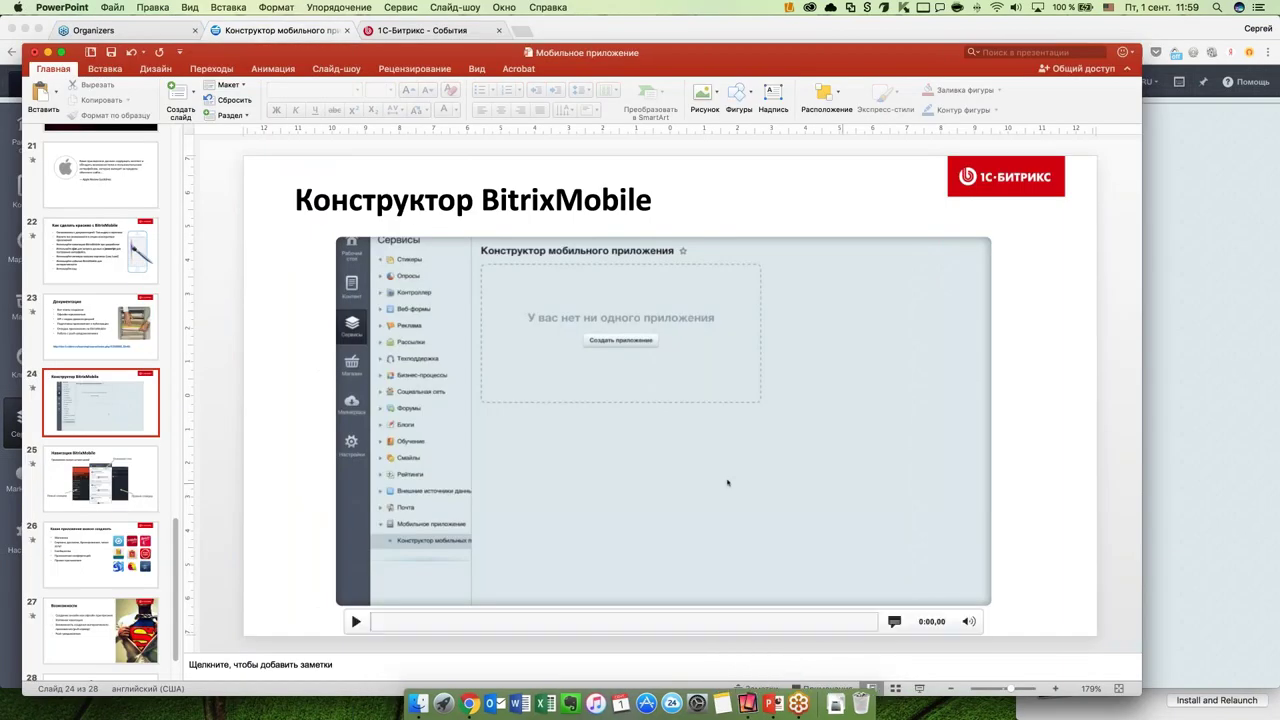
pyautogui.moveTo(869, 59); pyautogui.dragTo(855, 31)
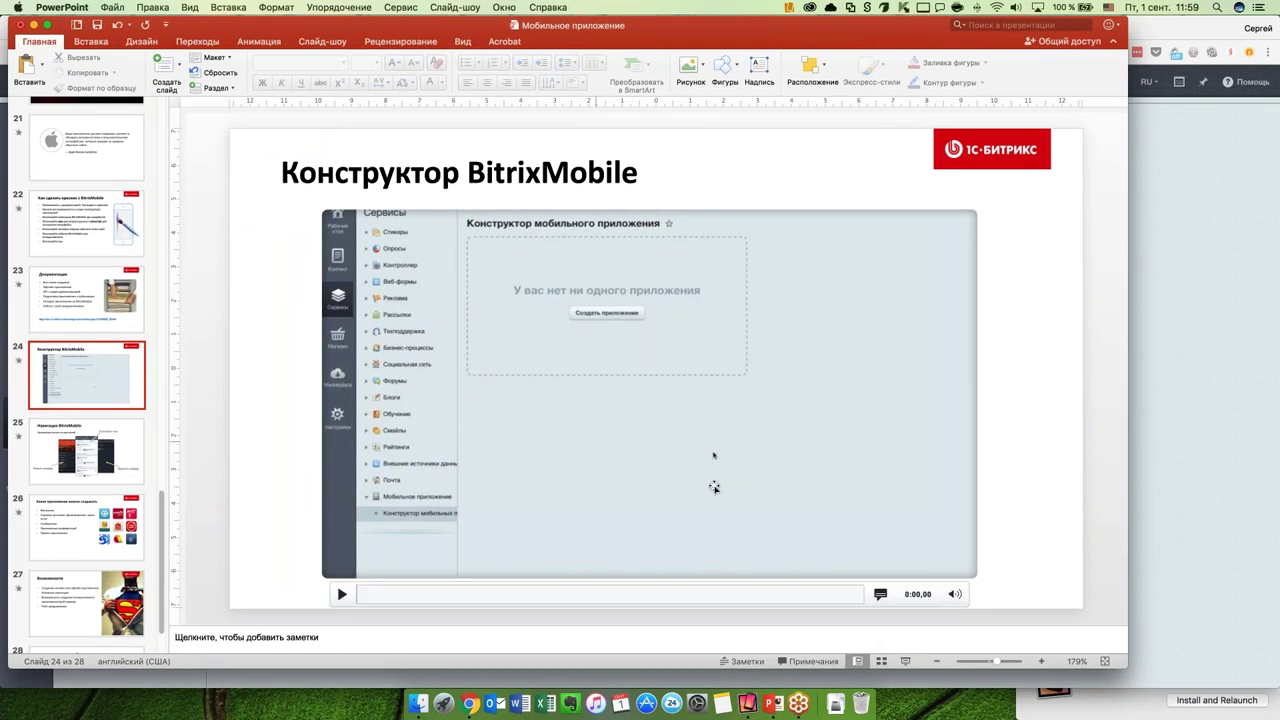
pyautogui.press('super+Return')
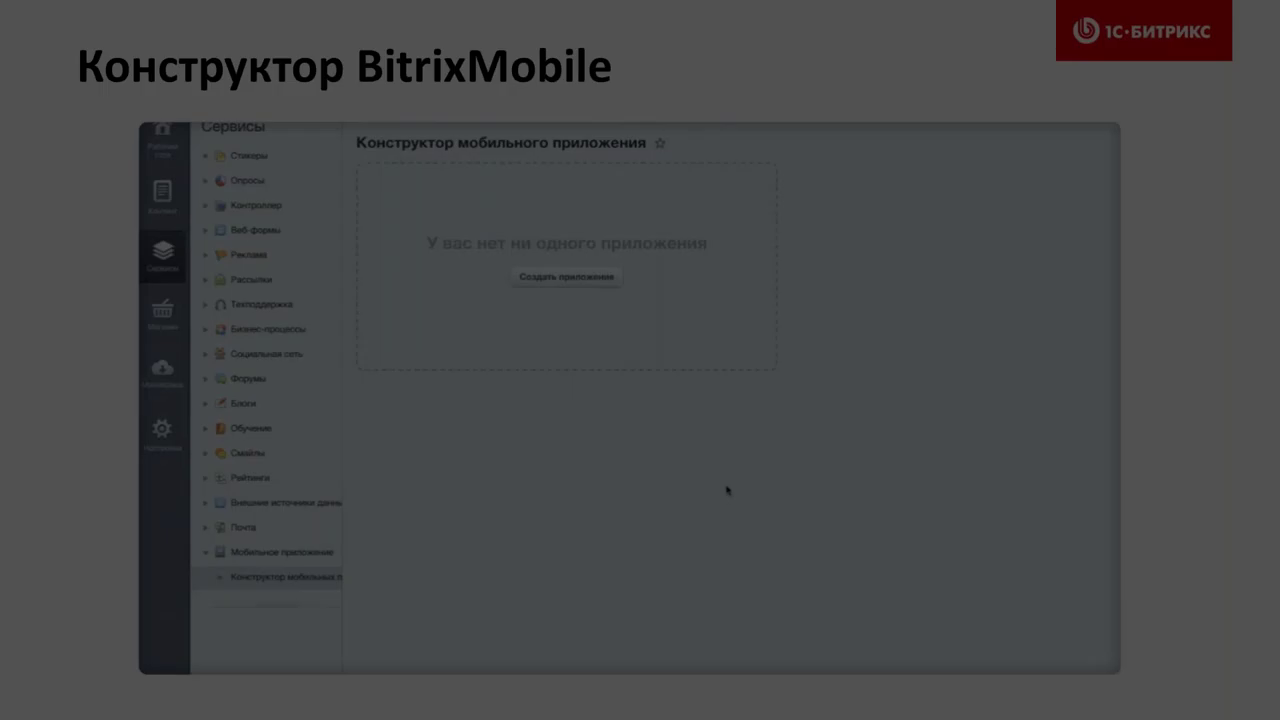
pyautogui.press('Right')
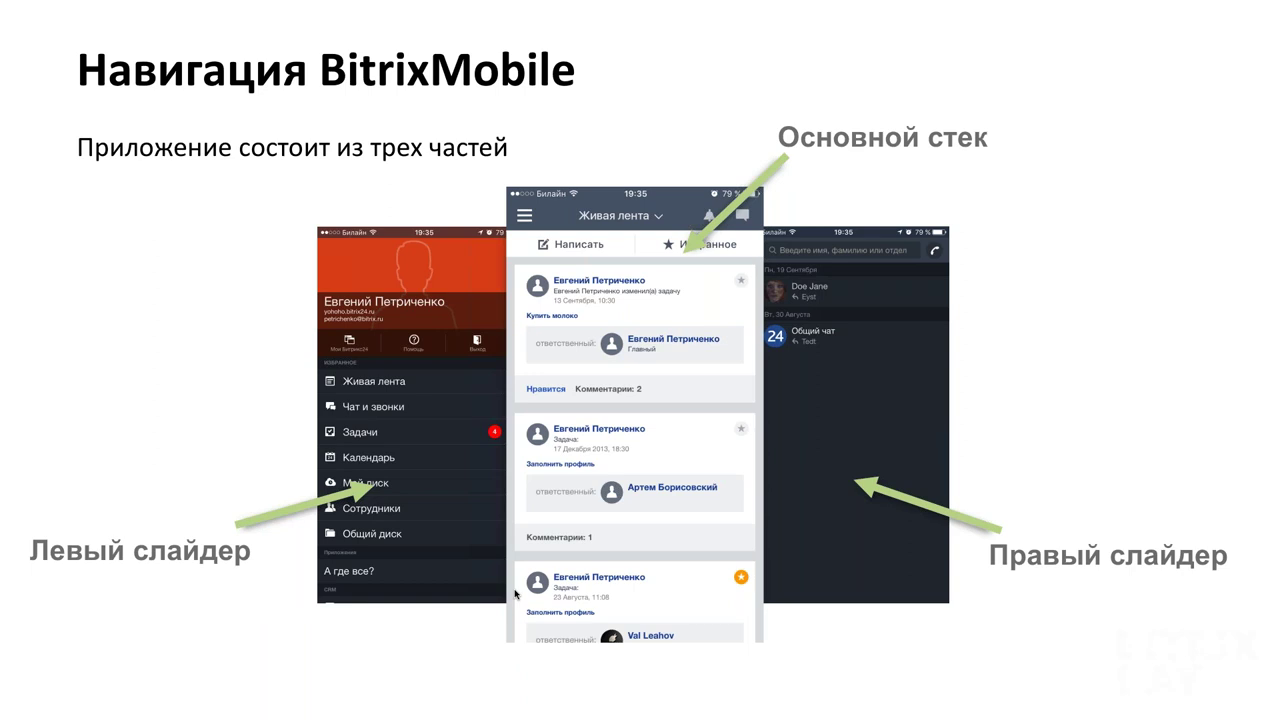
pyautogui.press('Right')
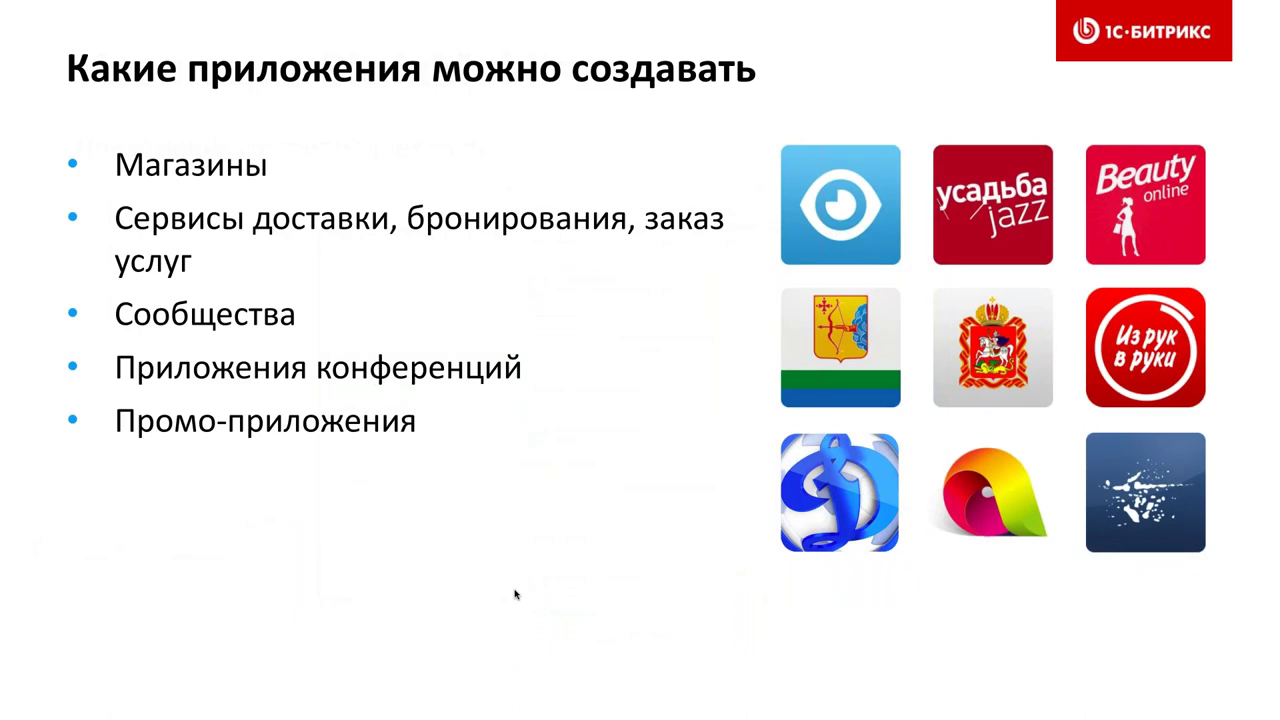